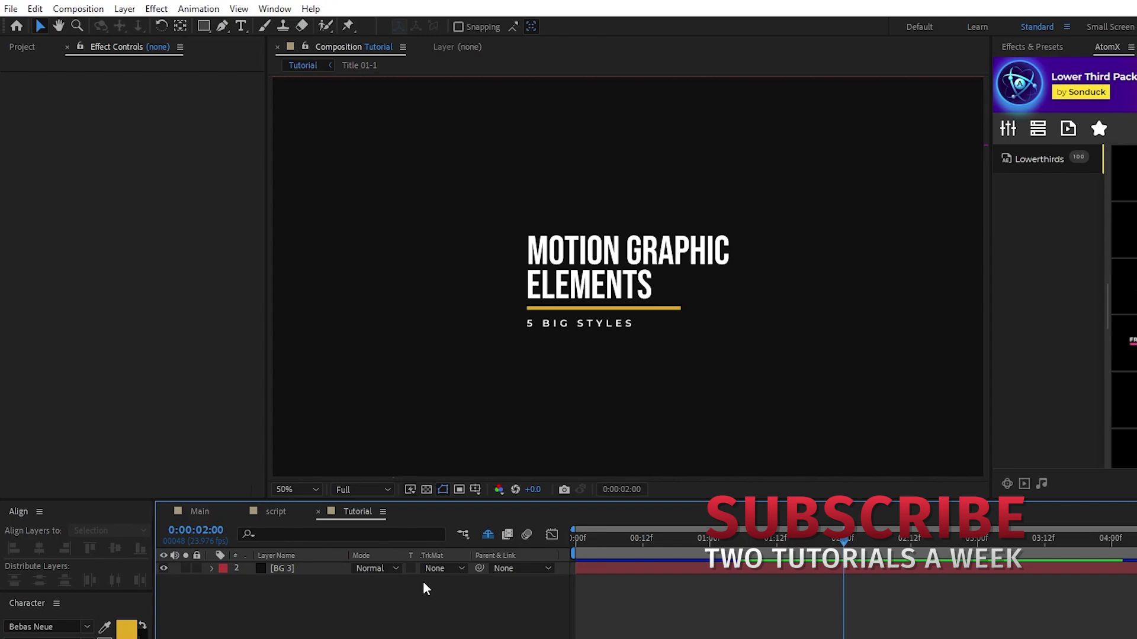
Step: Reveal the hidden shy layers and add a new white solid directly beneath the Title 01-1 layer
click(488, 534)
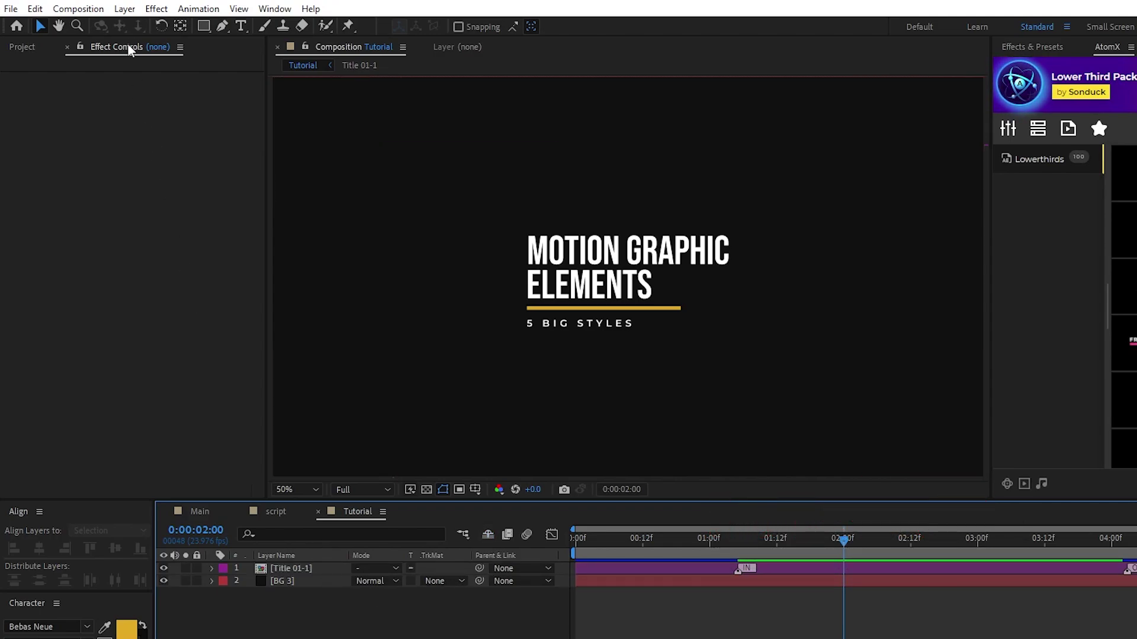
click(124, 9)
mouse_move(133, 30)
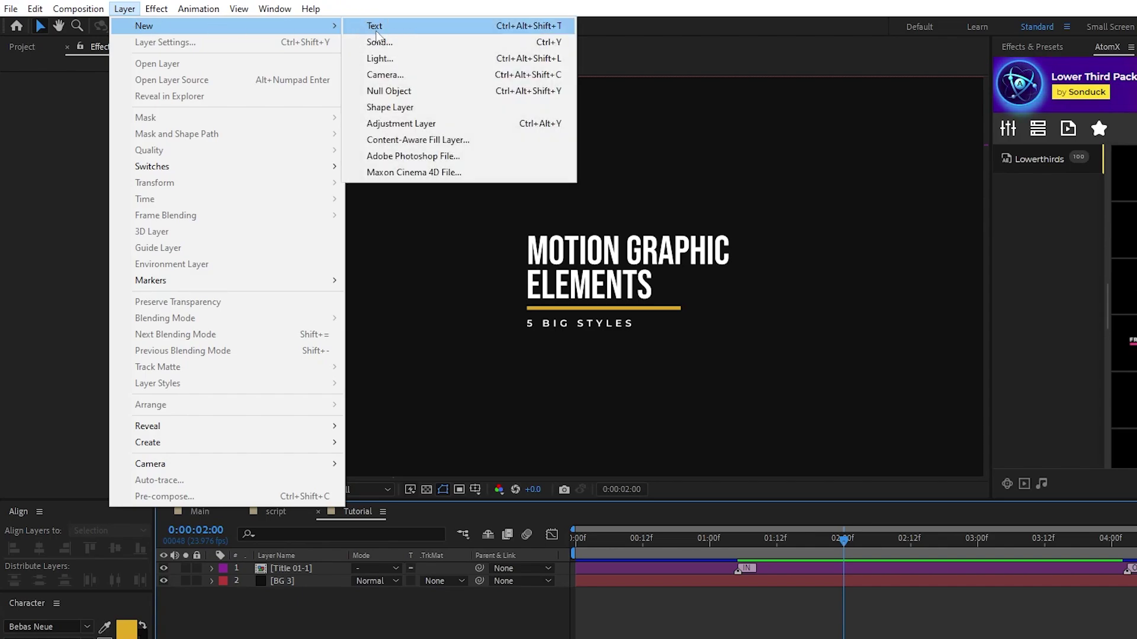
click(444, 43)
click(763, 507)
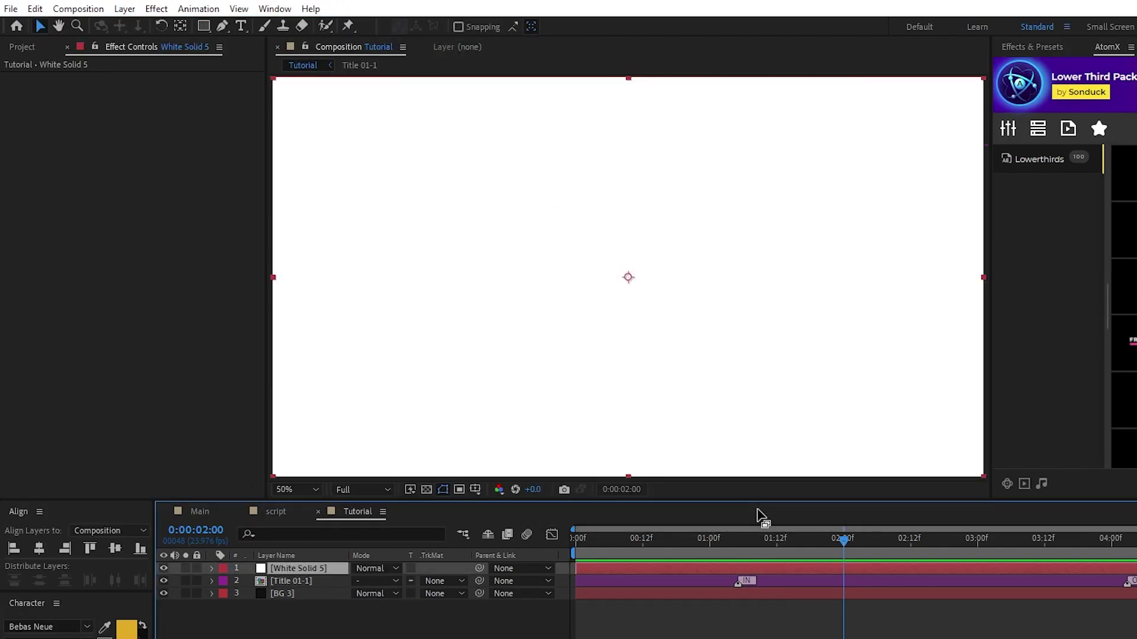
drag(316, 567, 310, 583)
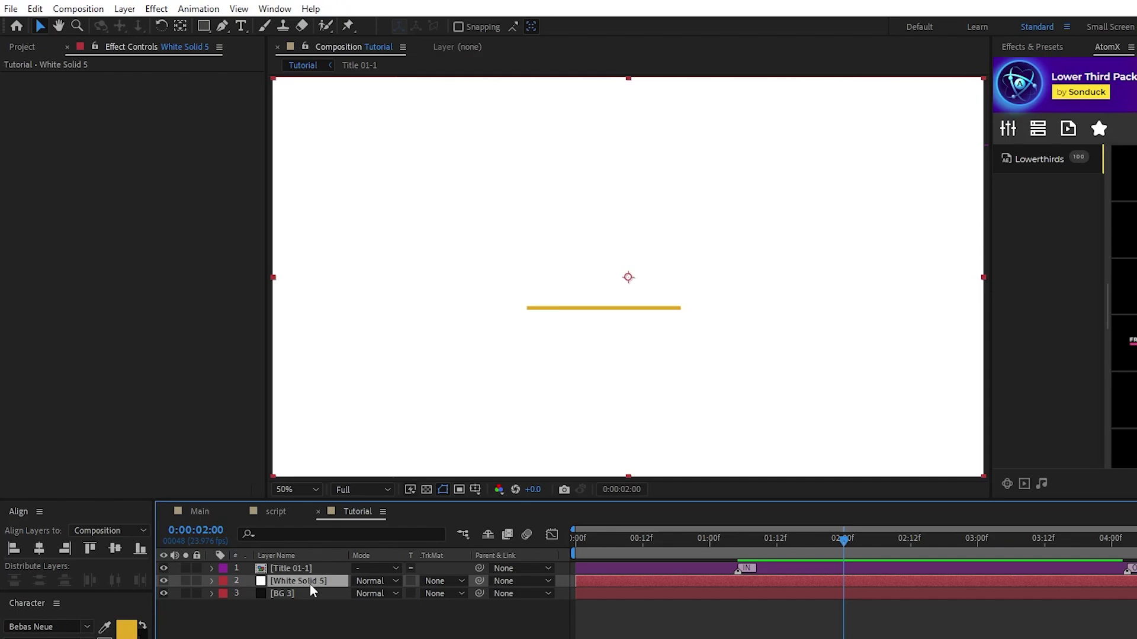
Step: Apply the Fractal Noise and CC Ball Action effects to the white solid
click(156, 9)
mouse_move(332, 292)
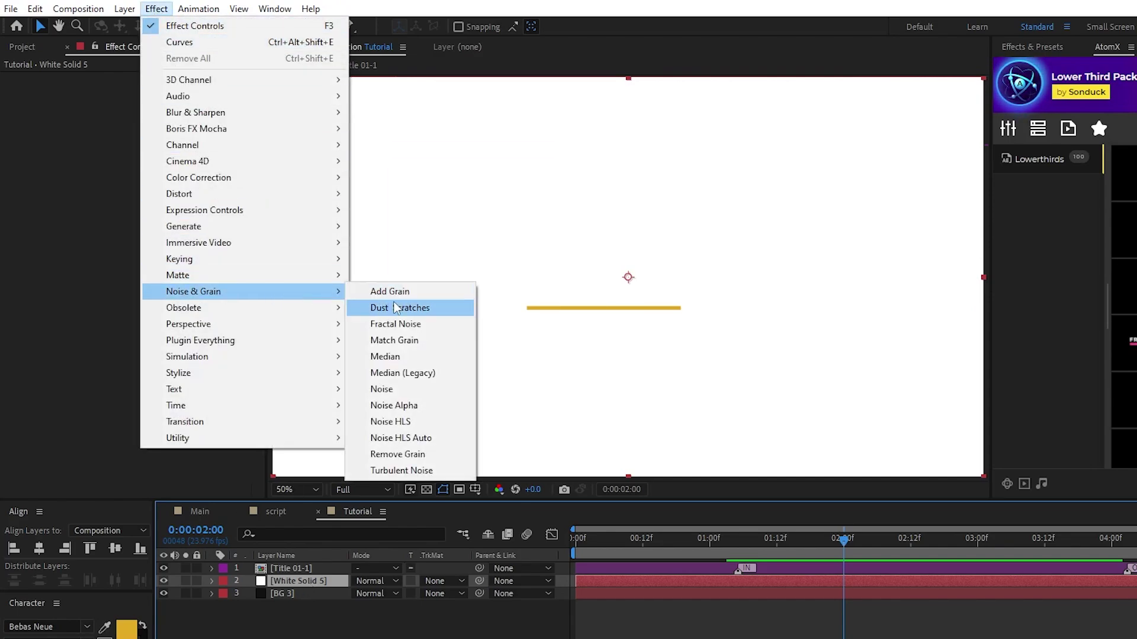
click(444, 325)
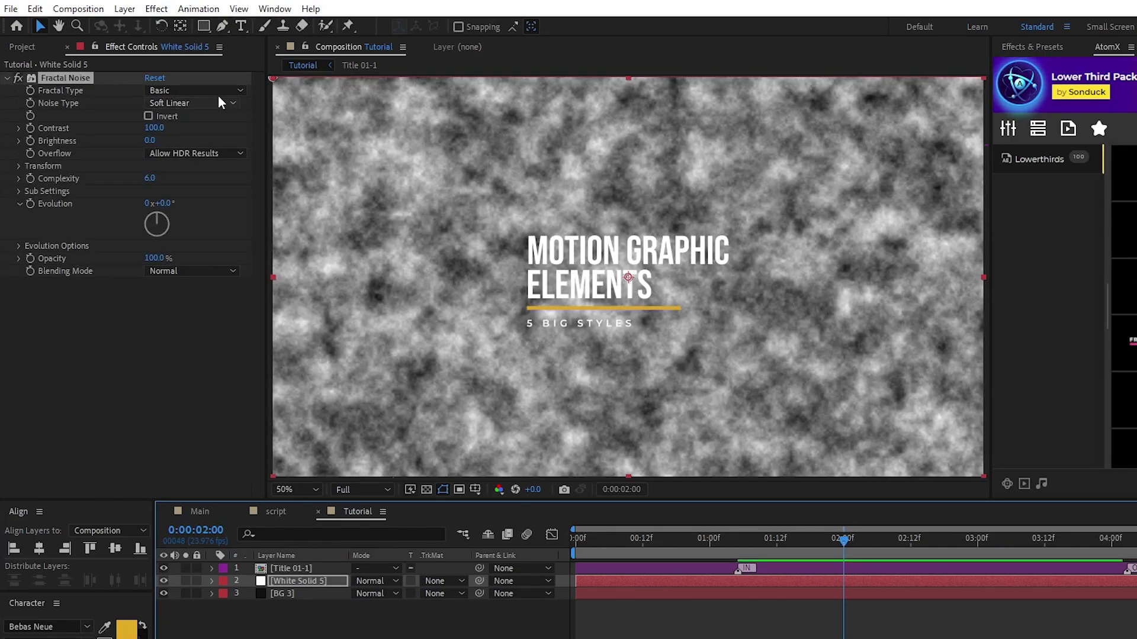
click(156, 8)
mouse_move(296, 357)
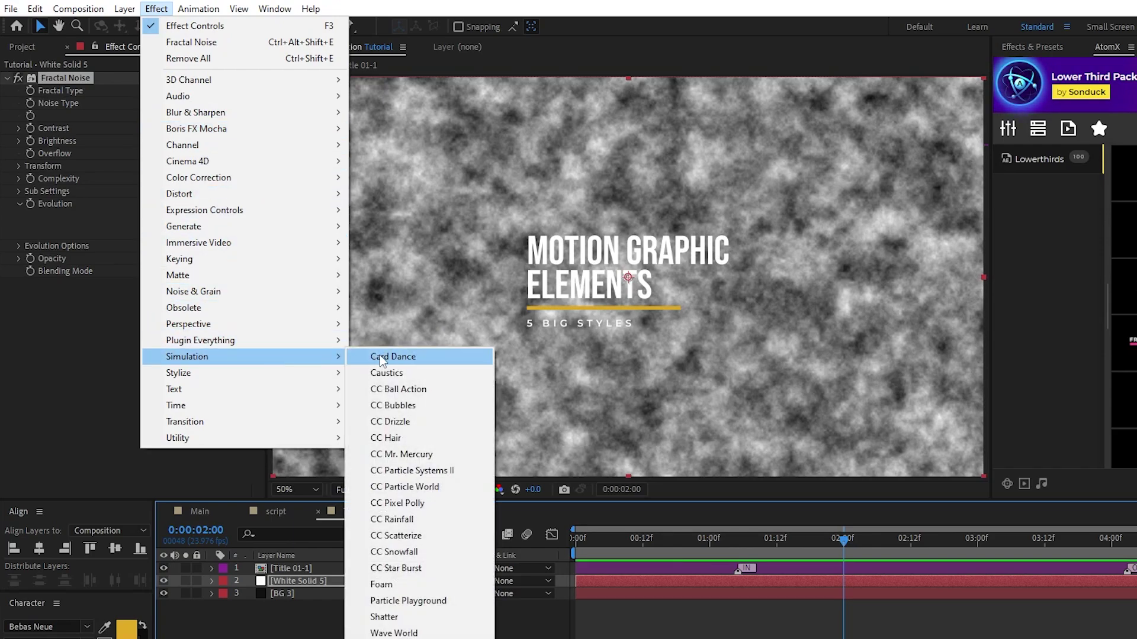
click(452, 391)
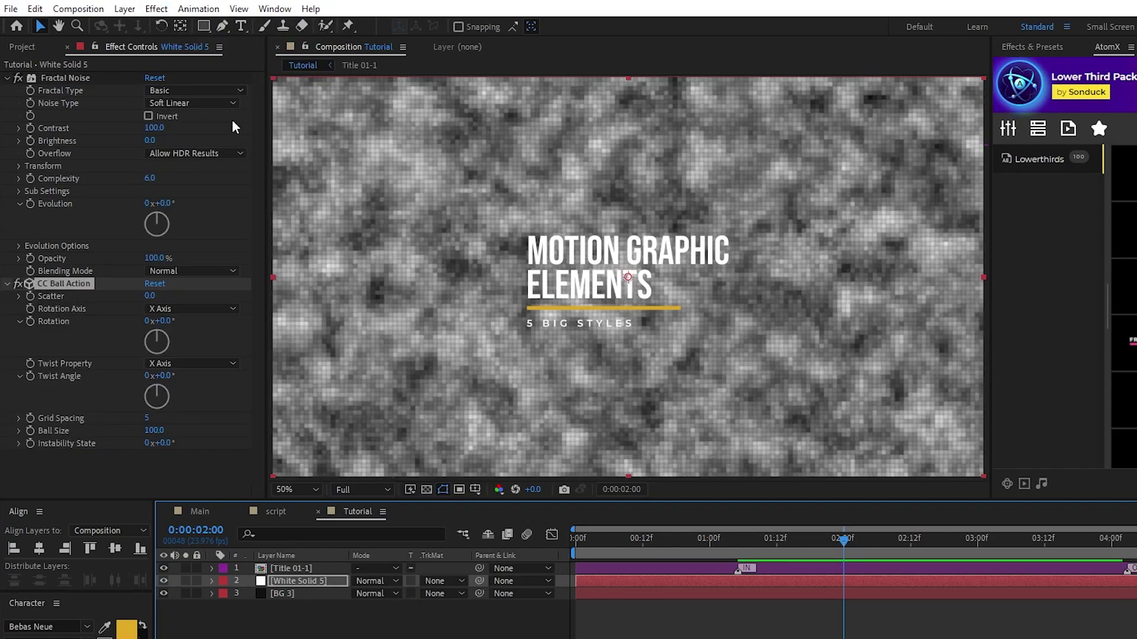
Step: Add the Posterize Time and Curves effects to the white solid
click(157, 9)
mouse_move(320, 407)
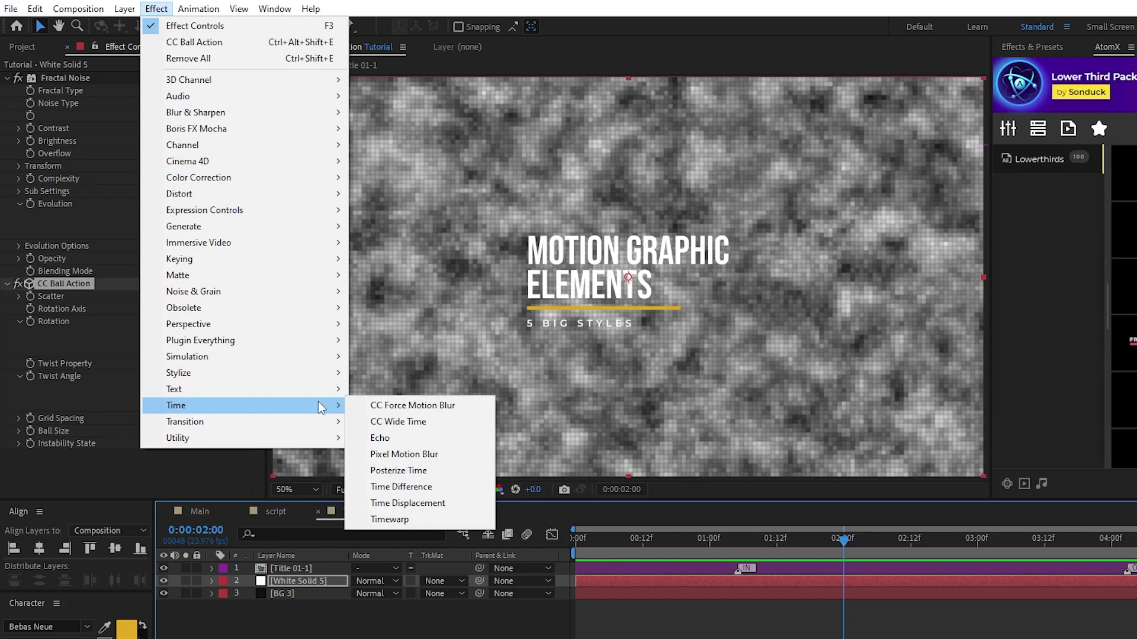
click(450, 472)
click(157, 9)
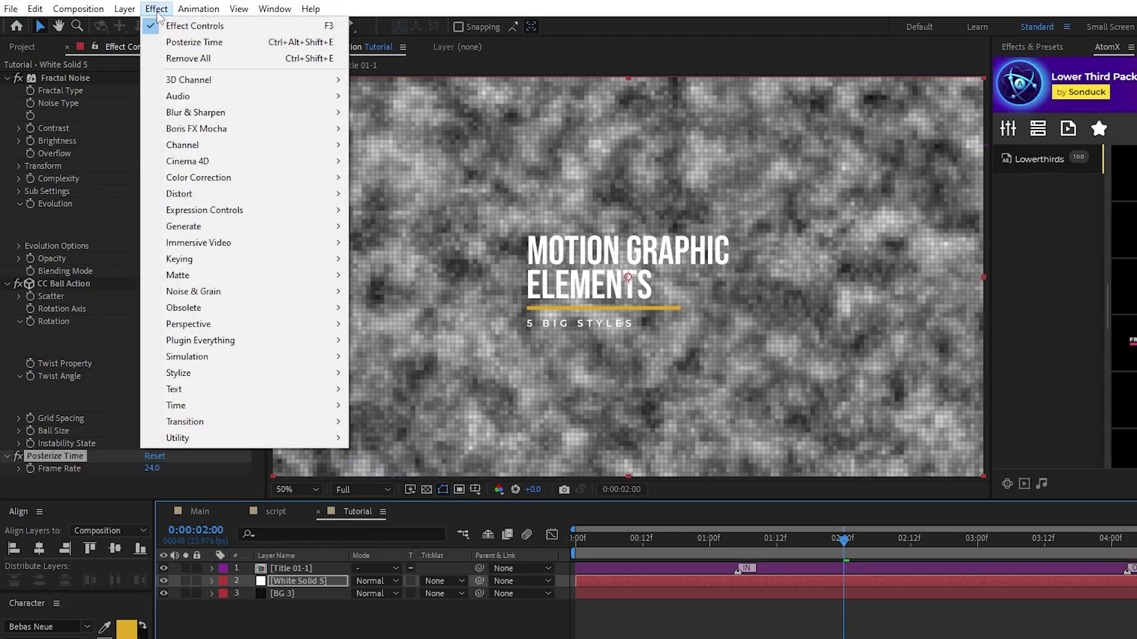
mouse_move(318, 178)
click(414, 469)
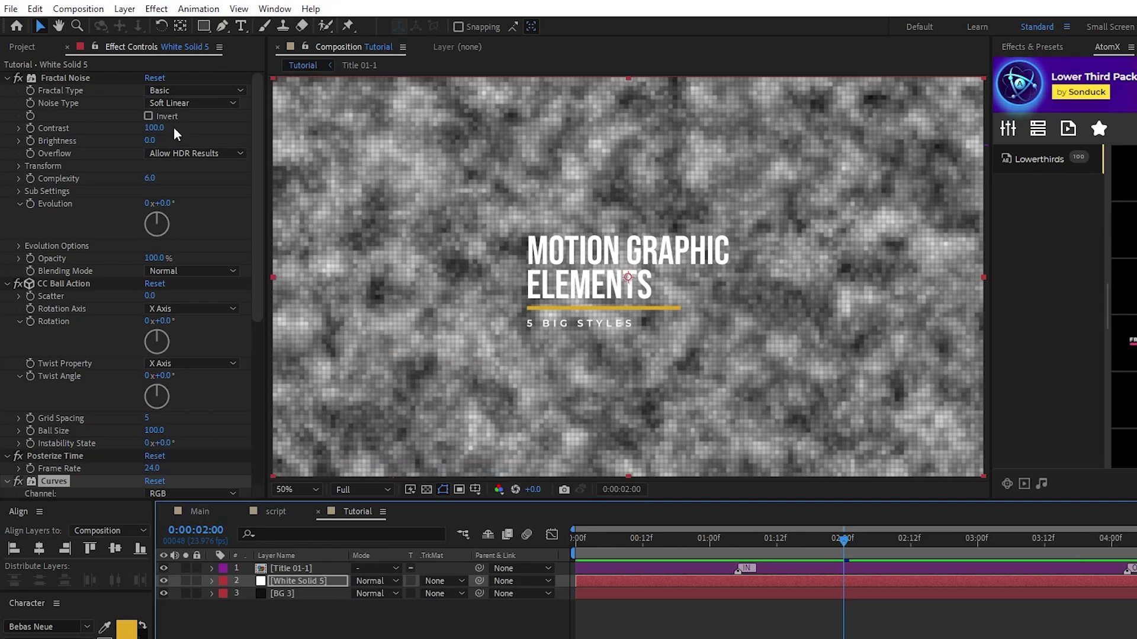
Step: Invert the Fractal Noise and set its contrast to 600 and its brightness to -60
click(149, 115)
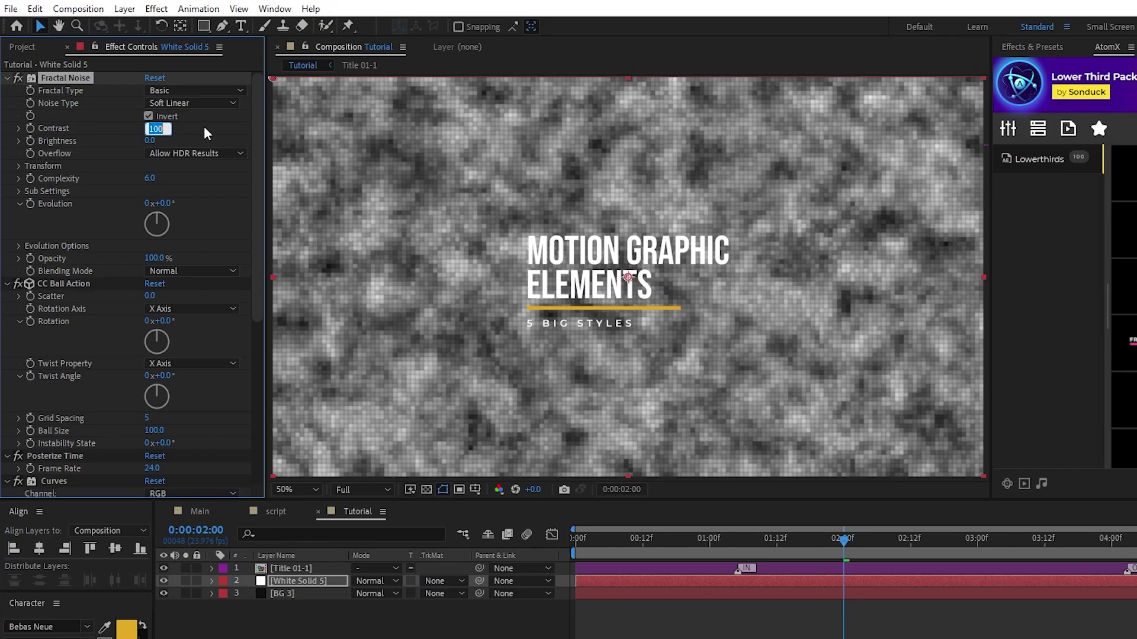
text(600)
key(Return)
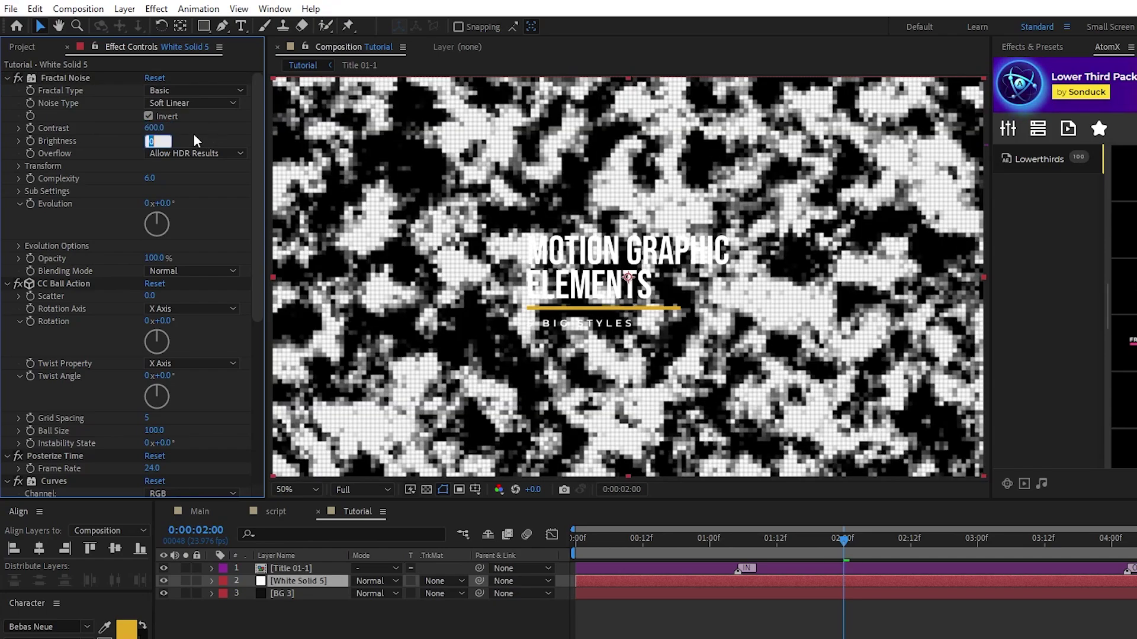
key(Return)
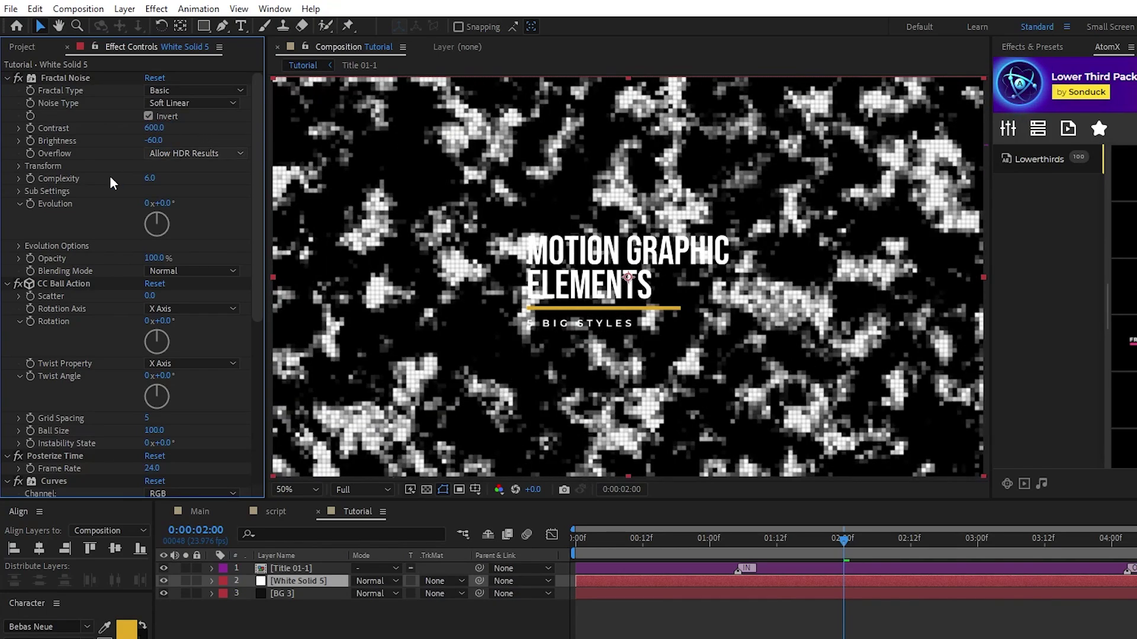
Step: Animate the Fractal Noise evolution with the expression time*500
alt+click(31, 210)
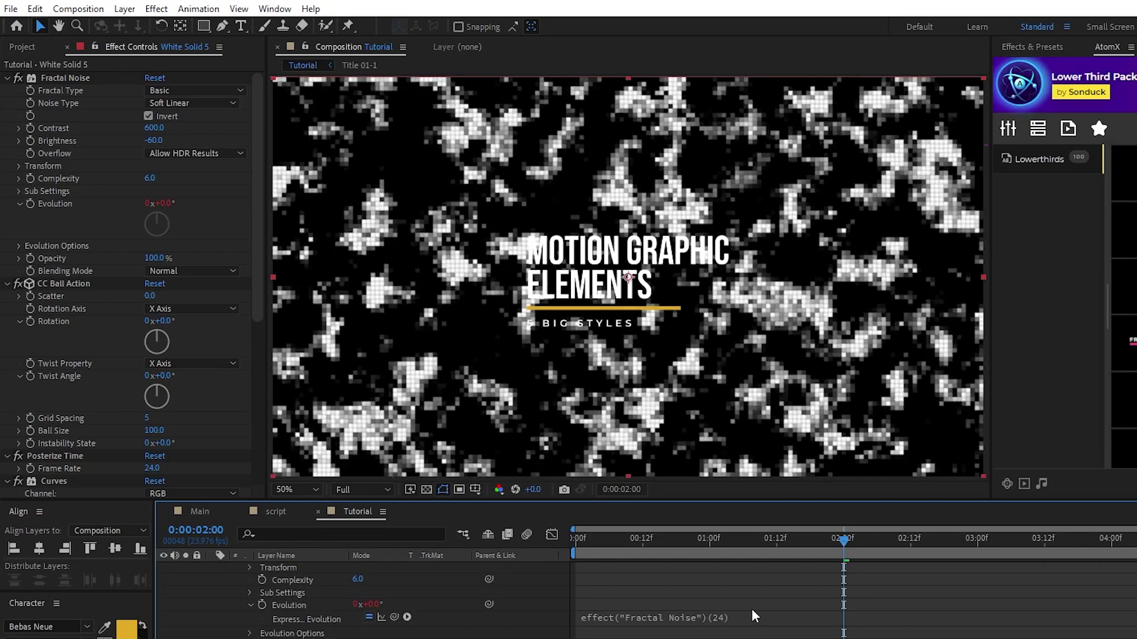
text(time*)
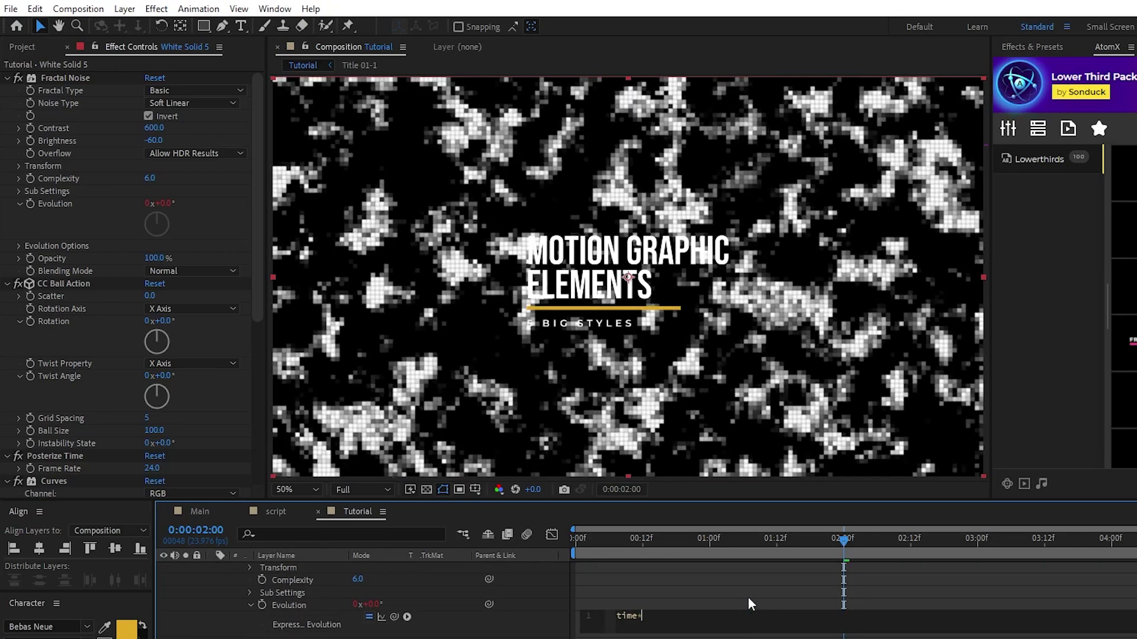
click(715, 602)
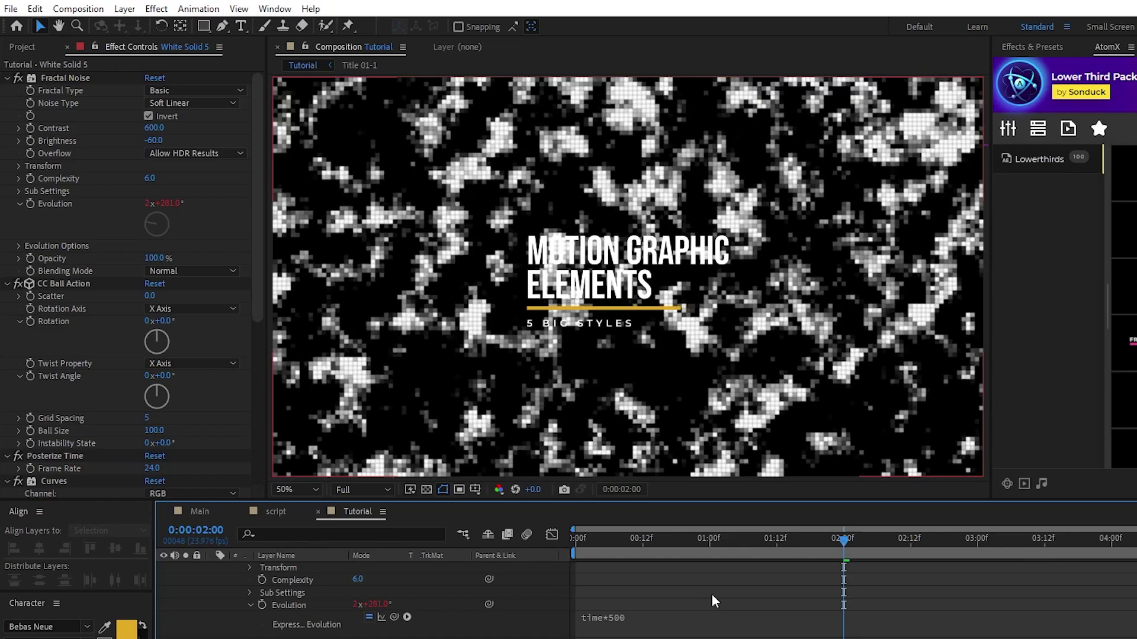
Step: Set the CC Ball Action grid spacing to 50 and the ball size to 4
drag(259, 261, 259, 379)
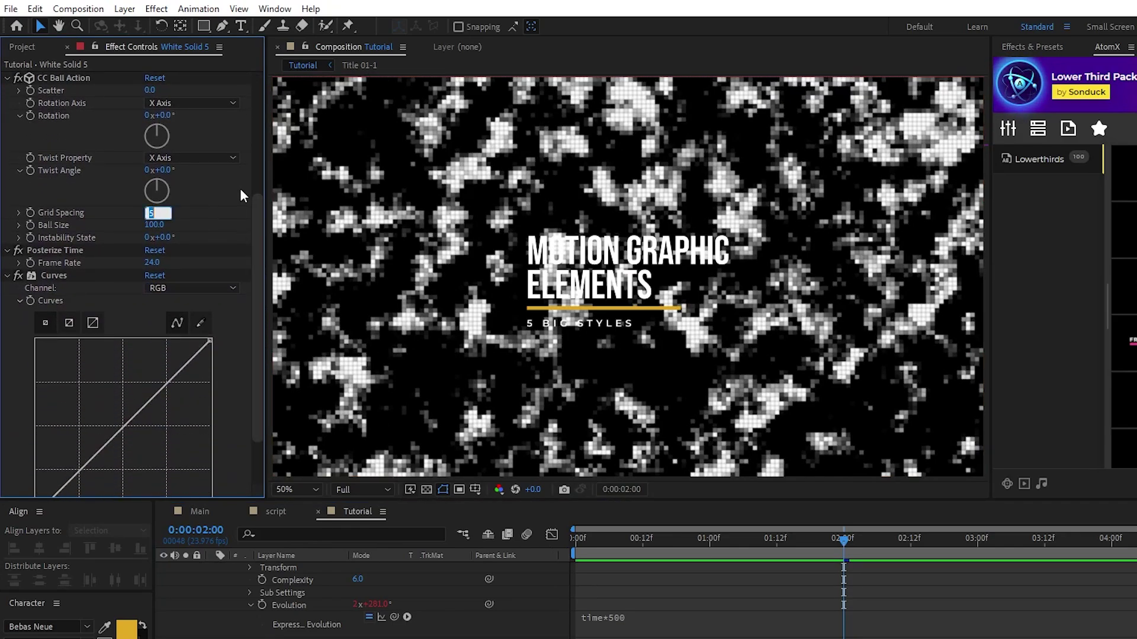
key(Return)
text(4)
key(Return)
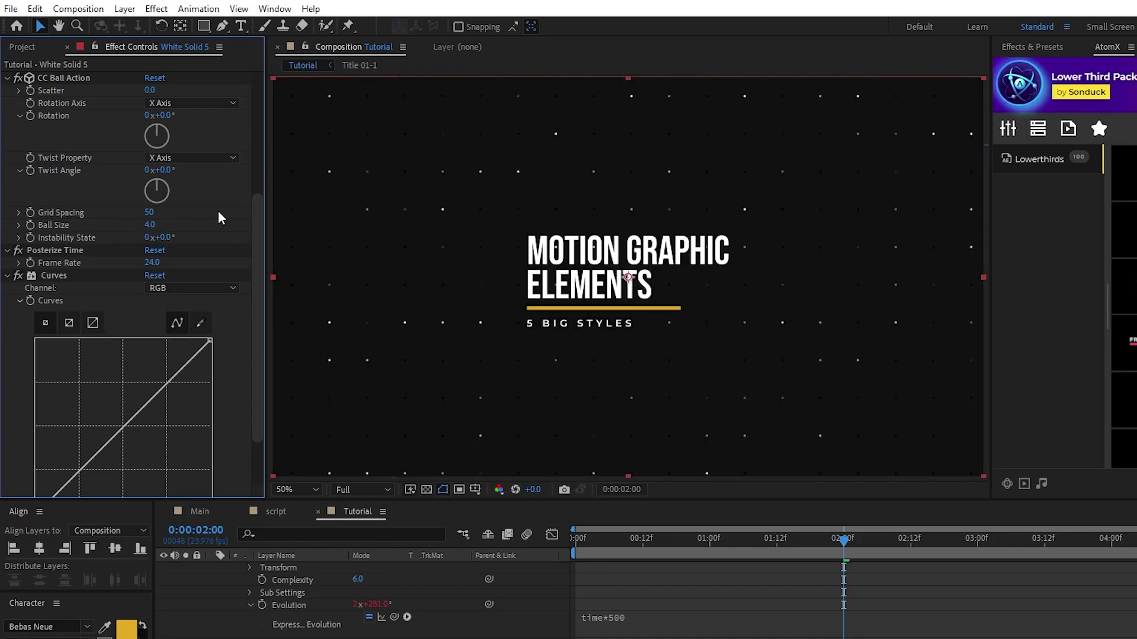
Step: Set the Posterize Time frame rate to 8 and raise the RGB curve steeply to maximum at its dark end
click(152, 262)
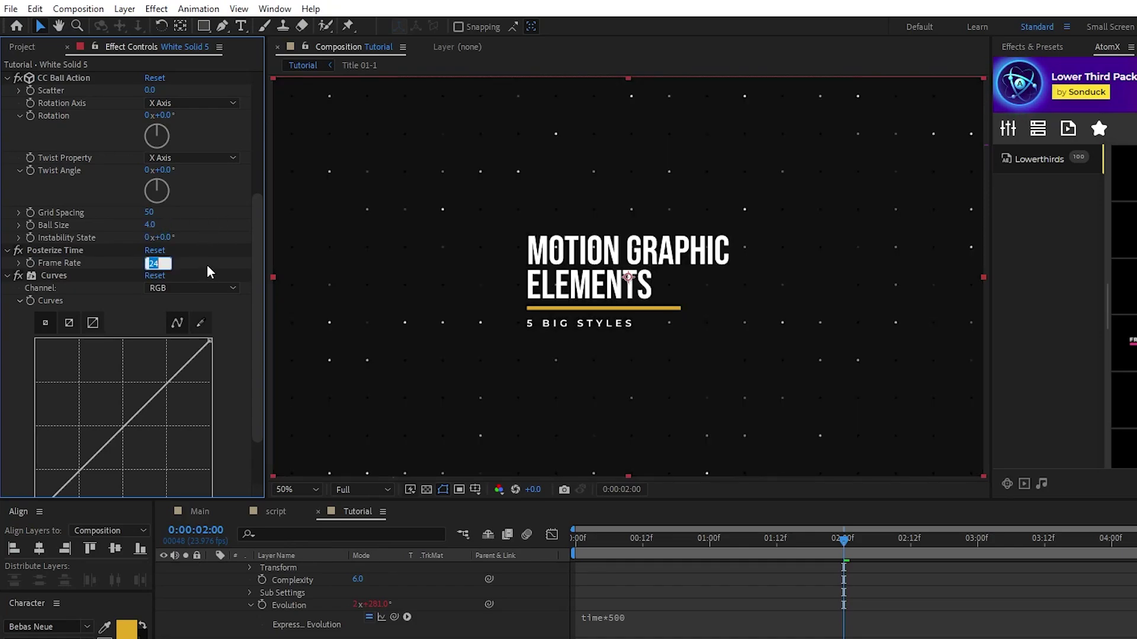
text(8)
key(Return)
scroll(255, 292, down, 4)
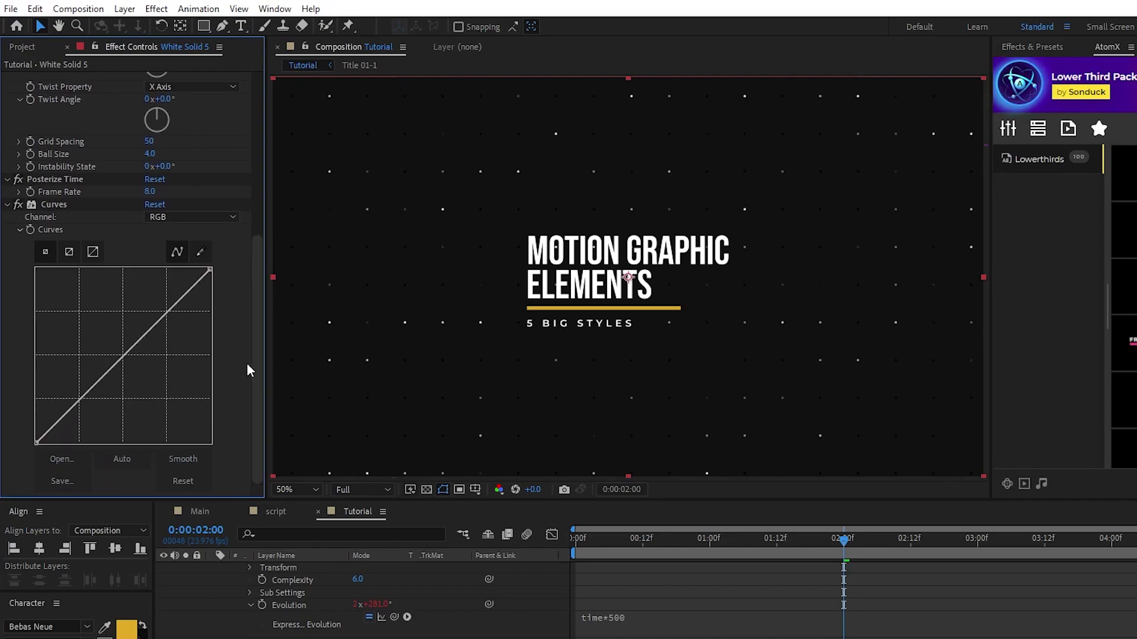
click(126, 354)
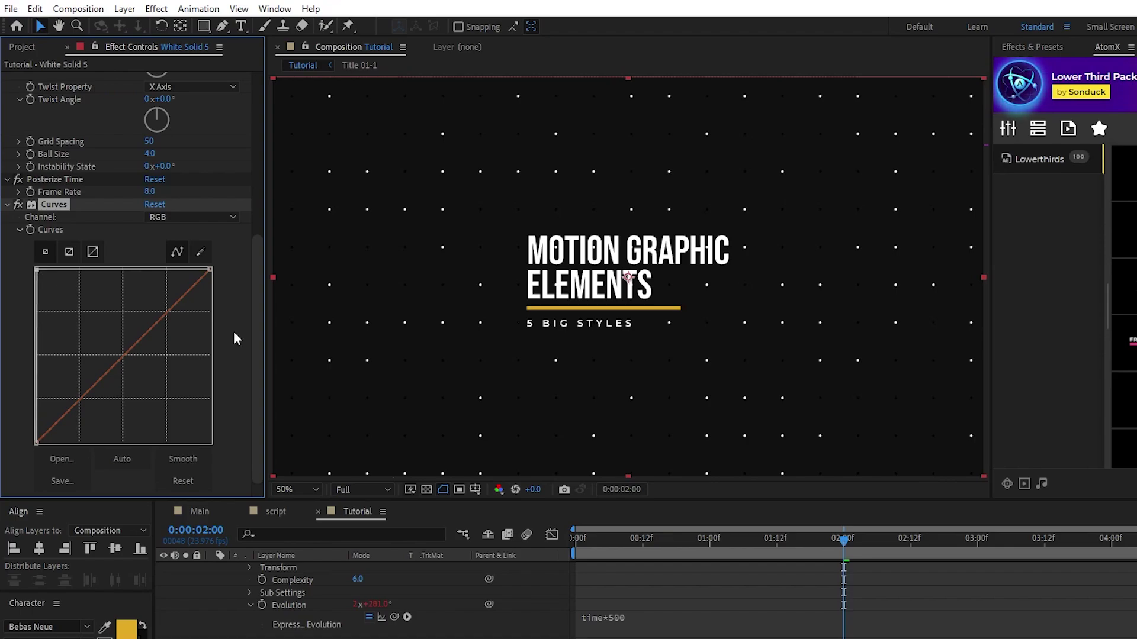
Step: Change the white solid's blending mode to Screen and duplicate the layer
scroll(226, 577, up, 5)
click(211, 581)
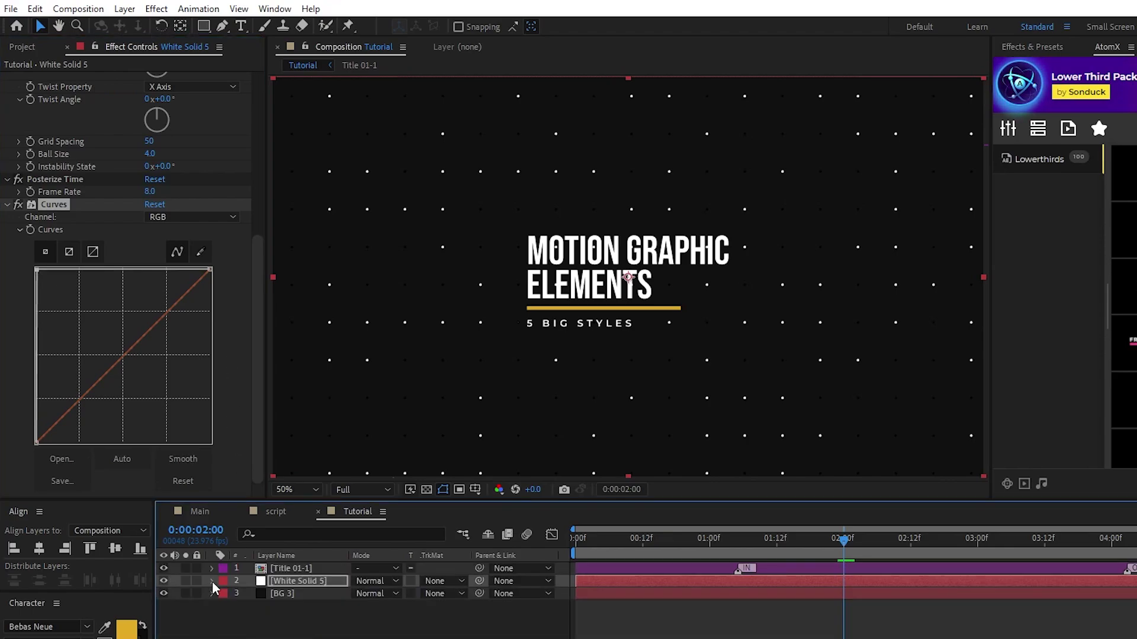
click(375, 581)
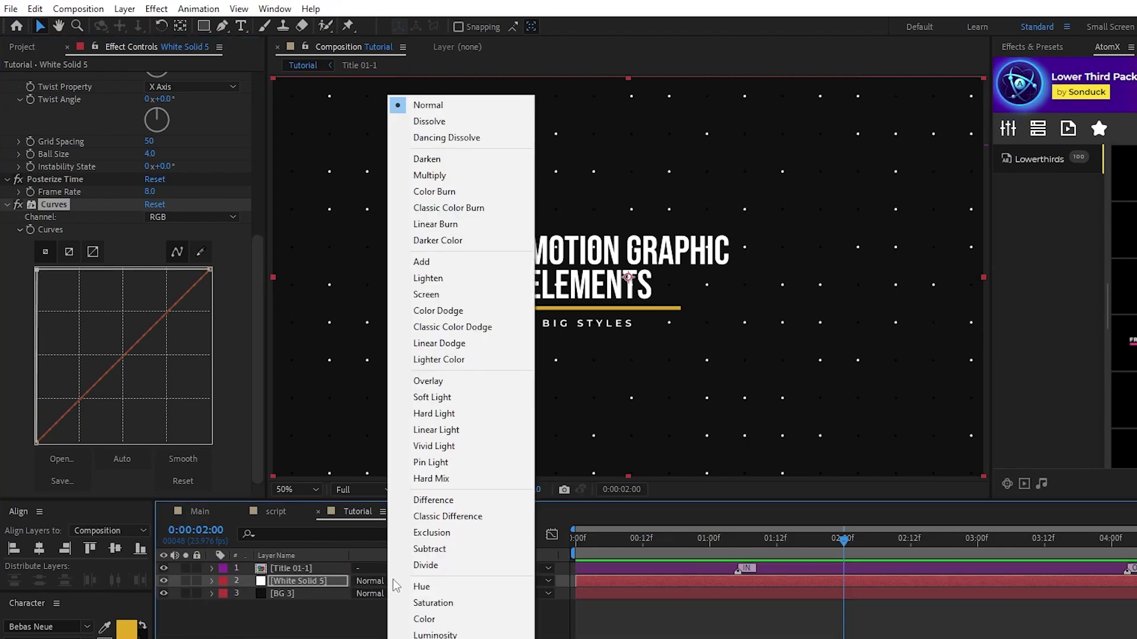
click(441, 296)
click(326, 582)
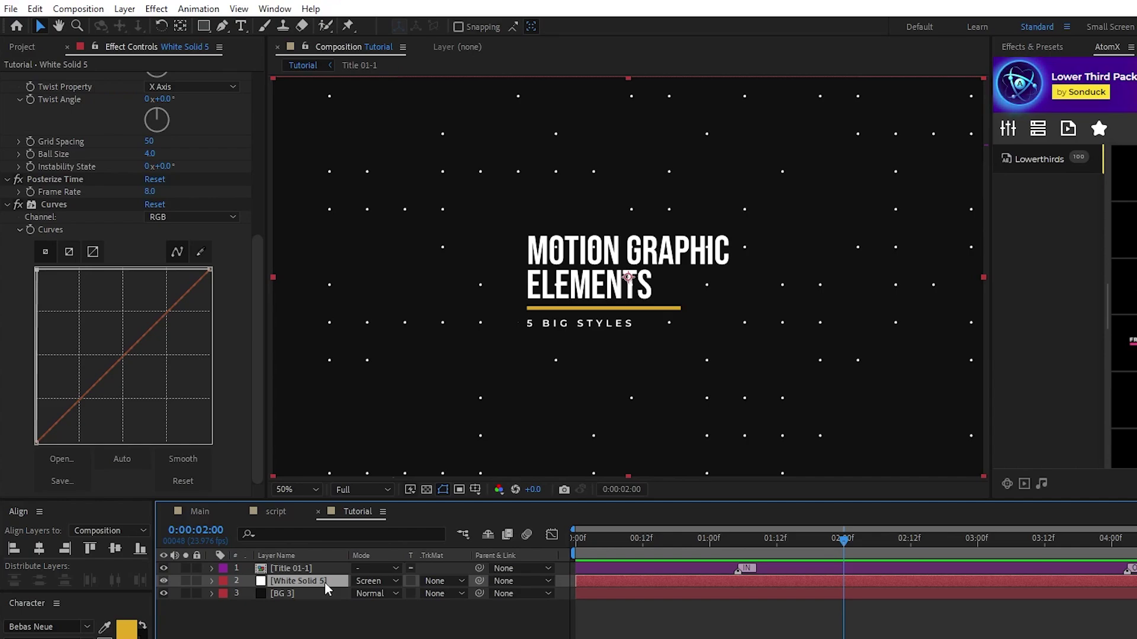
key(ctrl+d)
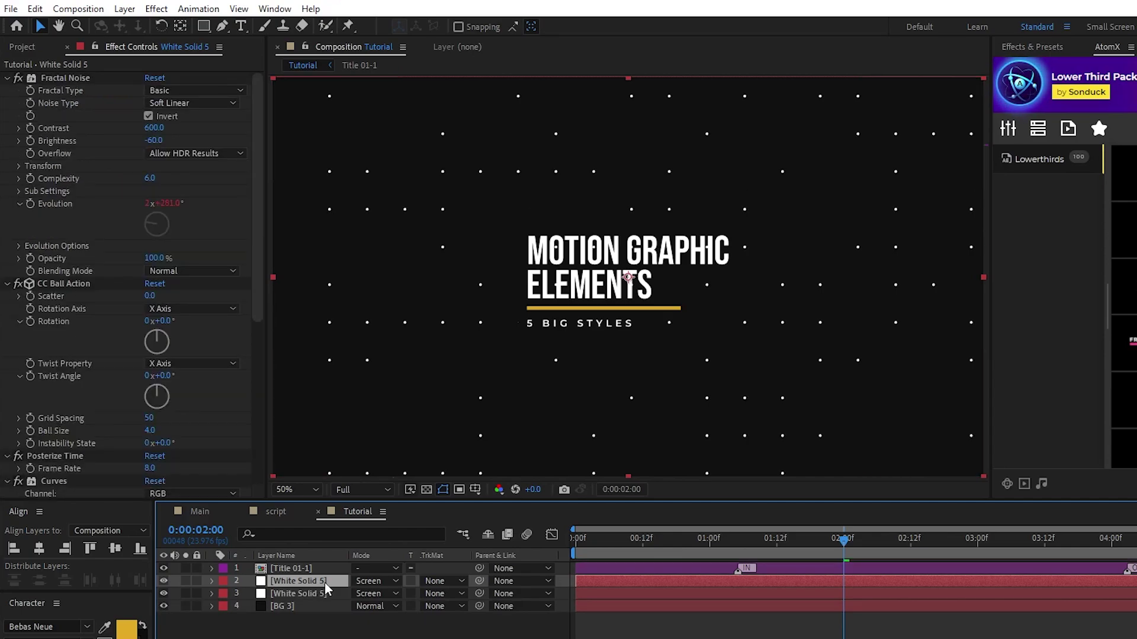
Step: Rename the lower white solid Small Dots and the upper copy Large Dots
click(311, 592)
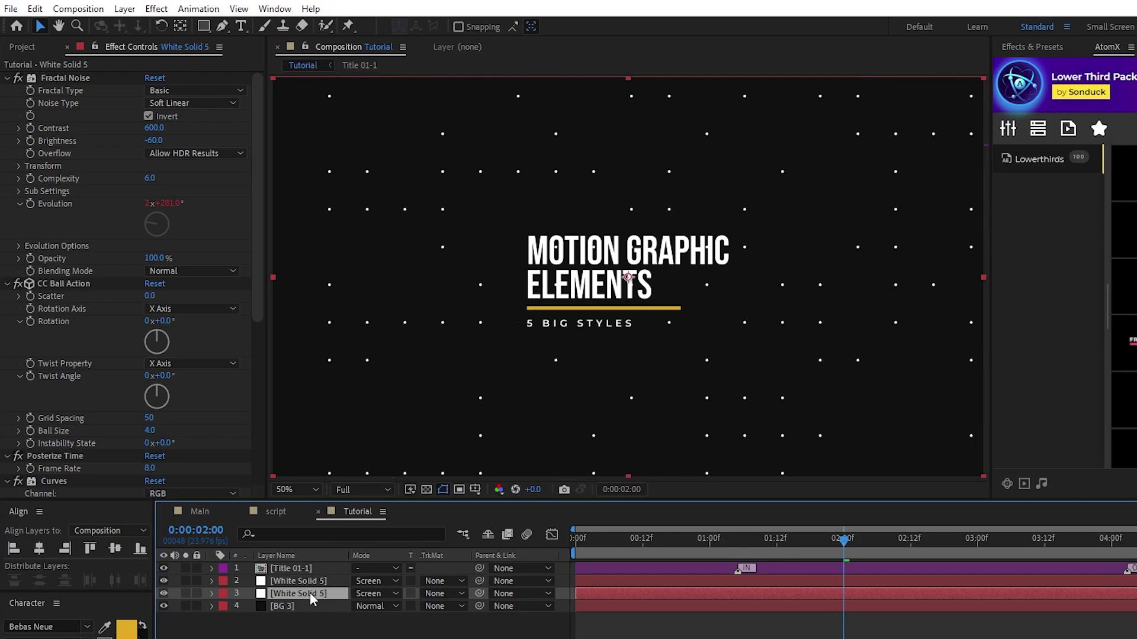
key(Return)
text(Small Dots)
key(Return)
click(332, 581)
key(Return)
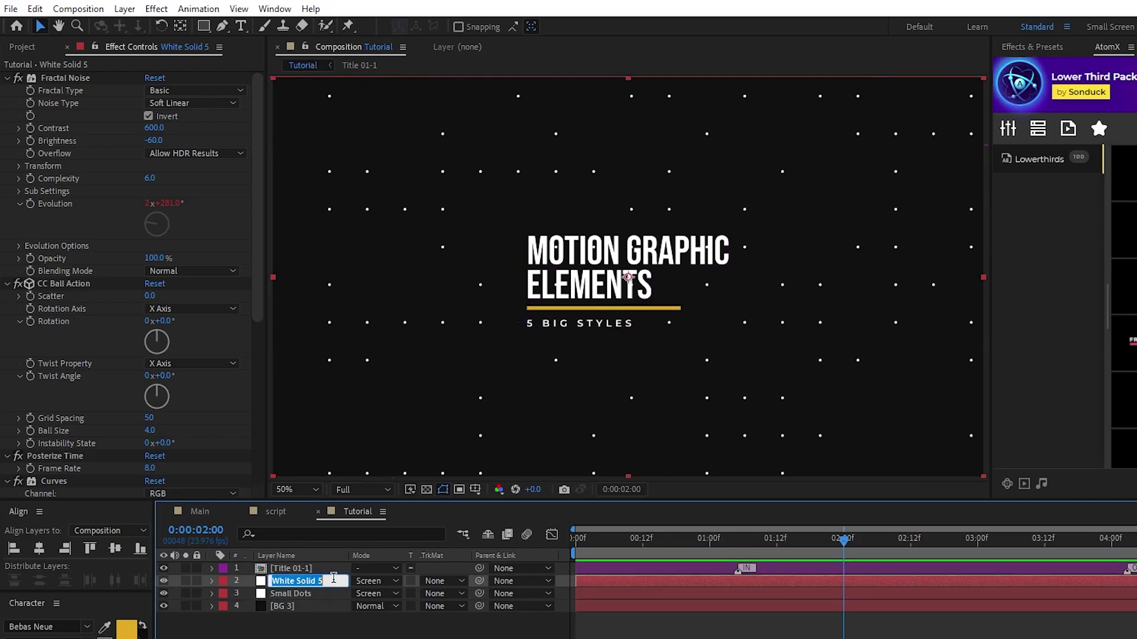
text(Large Dots)
key(Return)
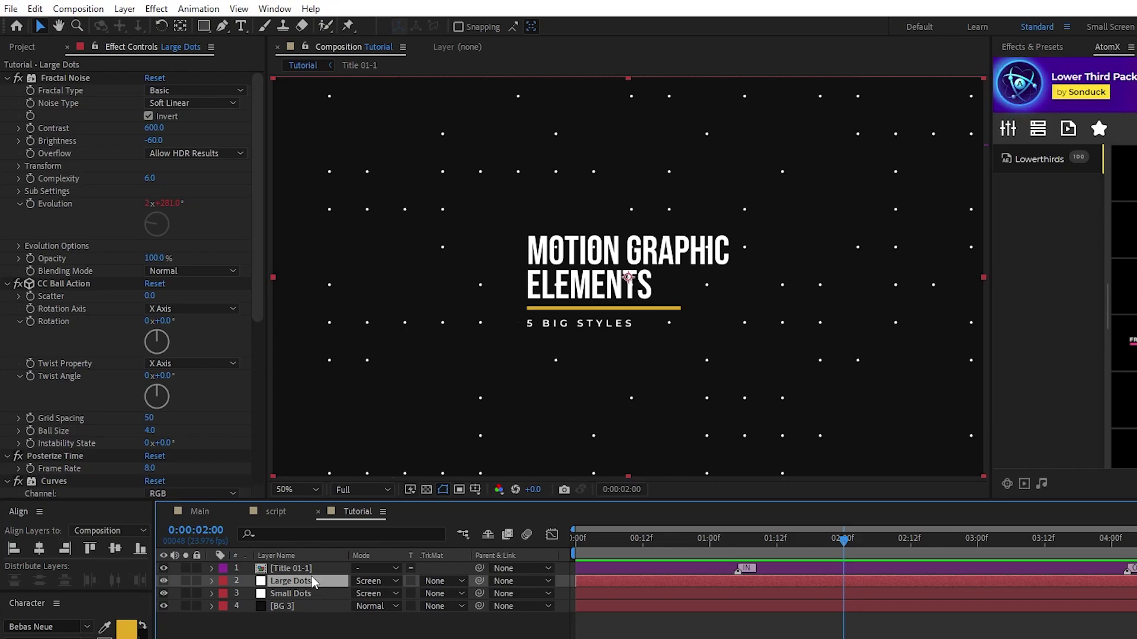
Step: Set the Large Dots layer's Fractal Noise brightness to -150 and its evolution random seed to 150
click(154, 140)
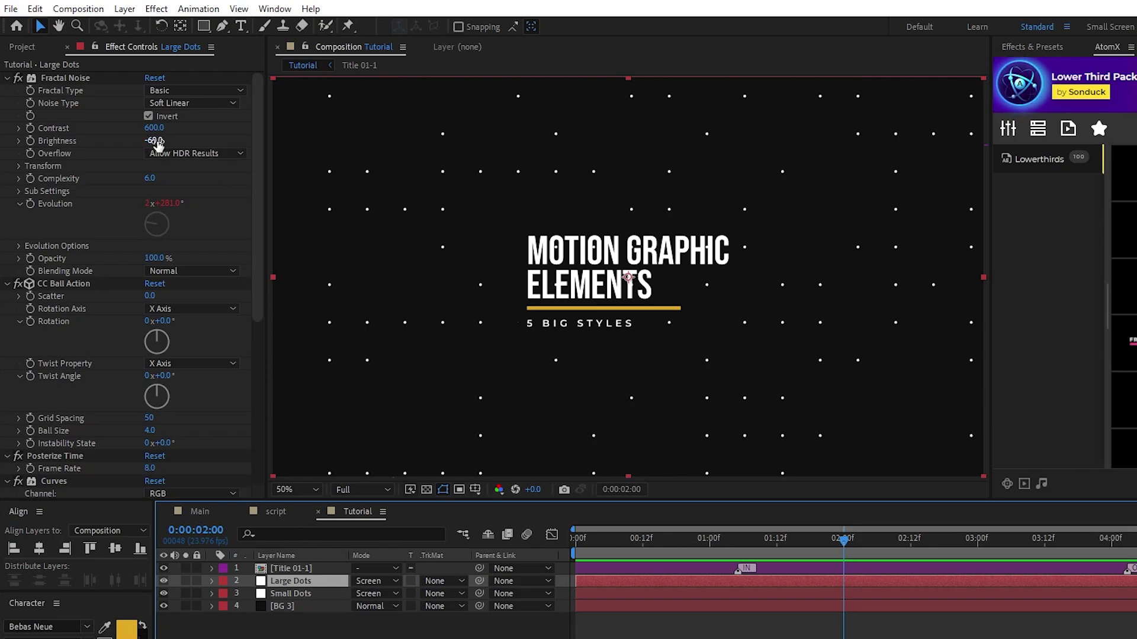
text(-150)
key(Return)
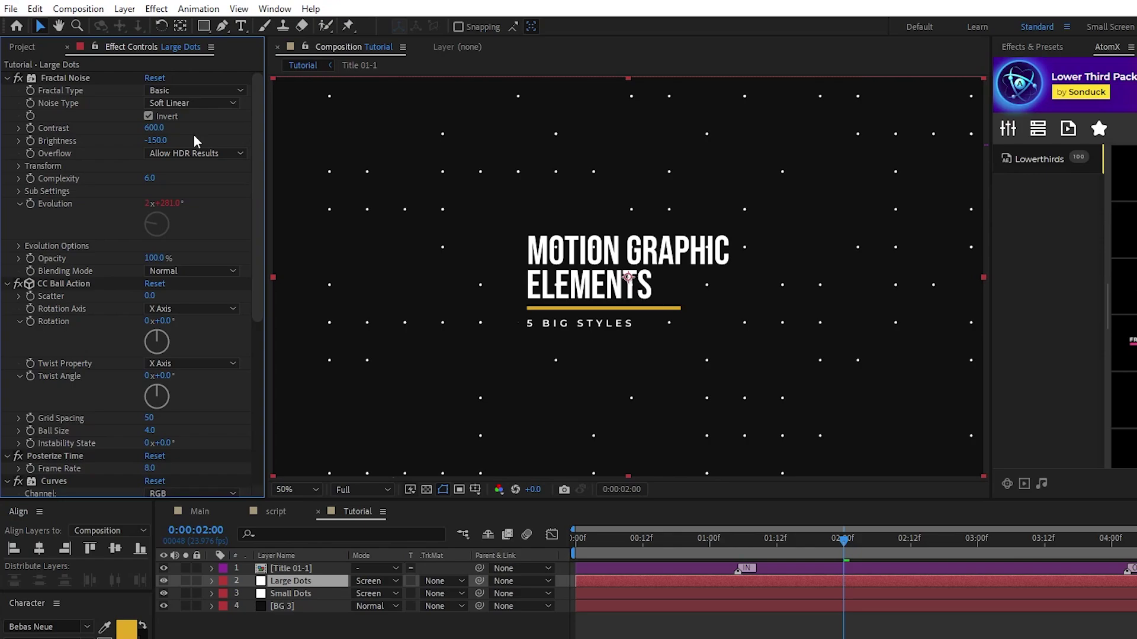
click(20, 247)
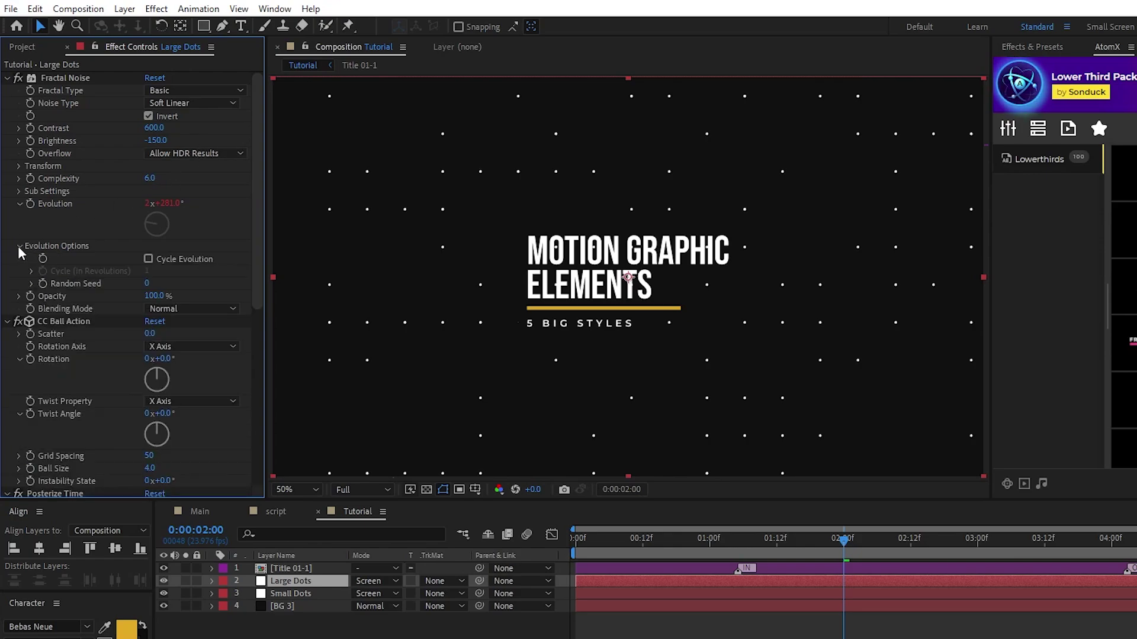
click(147, 285)
text(150)
key(Return)
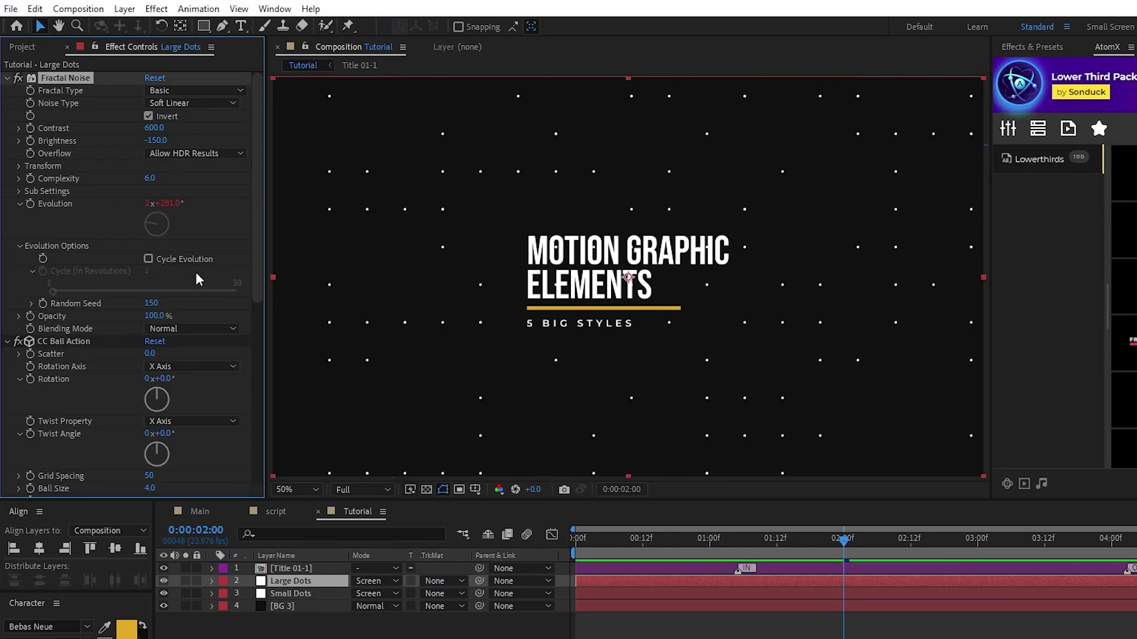
key(Return)
Step: Set the CC Ball Action ball size on the Large Dots layer to 8
scroll(178, 279, down, 5)
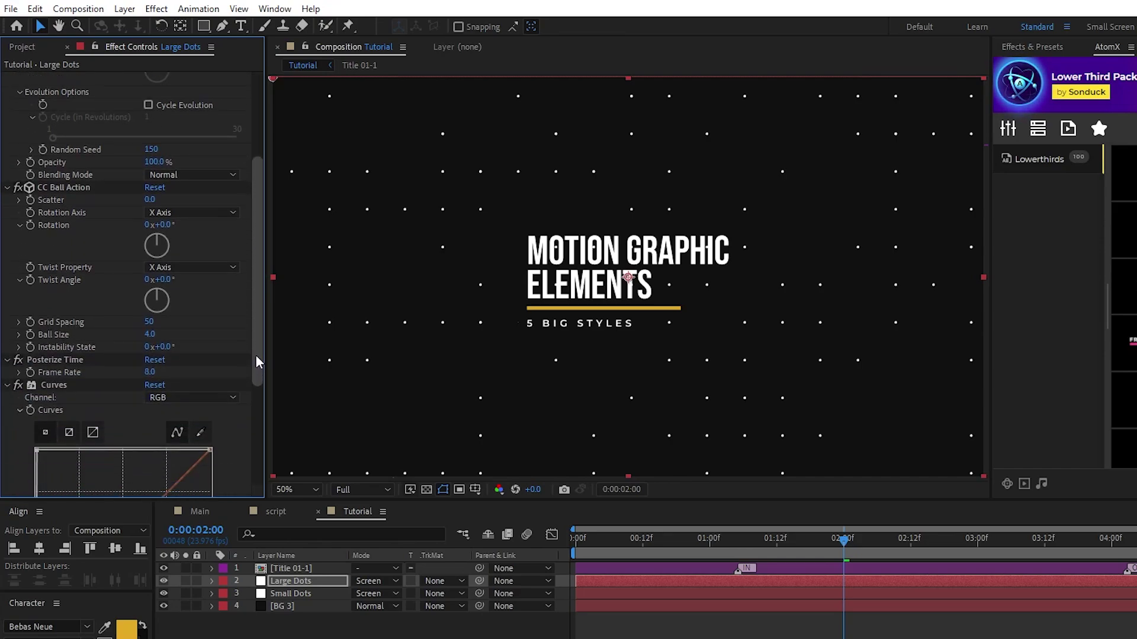
click(150, 325)
text(8)
key(Return)
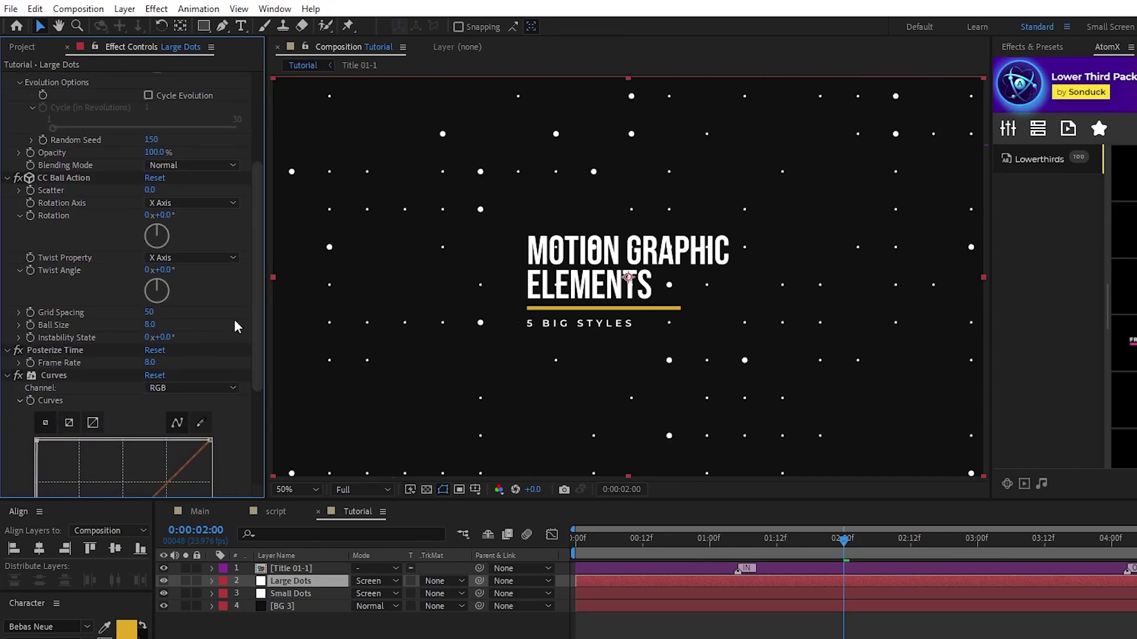
Step: With no layer selected, set up the Rectangle tool with a solid 101010 fill and no stroke
click(432, 619)
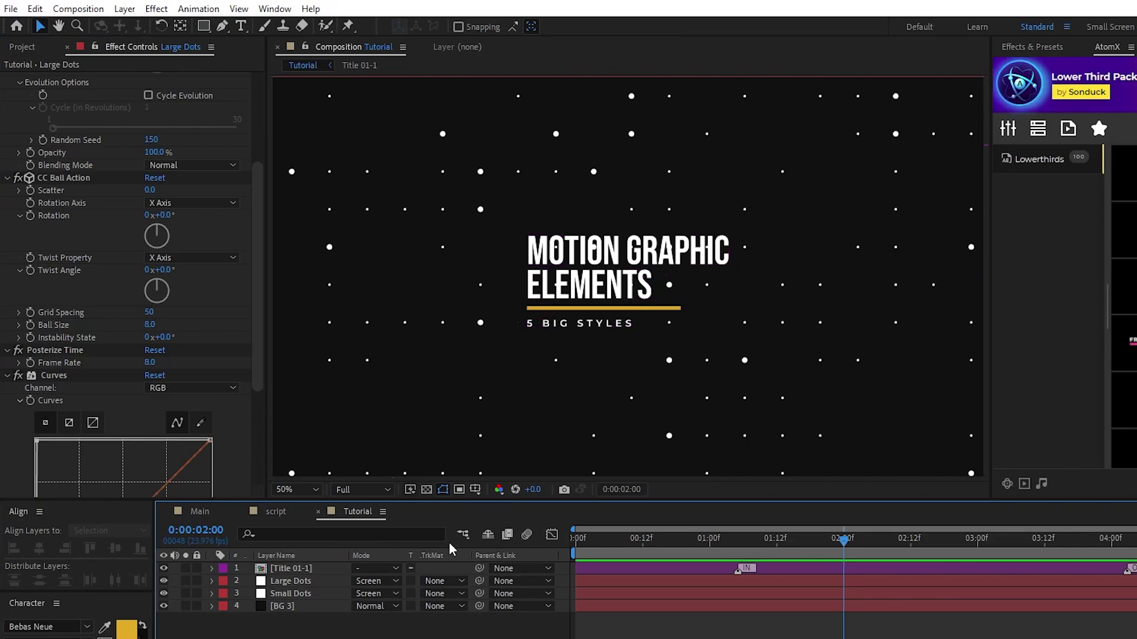
click(204, 27)
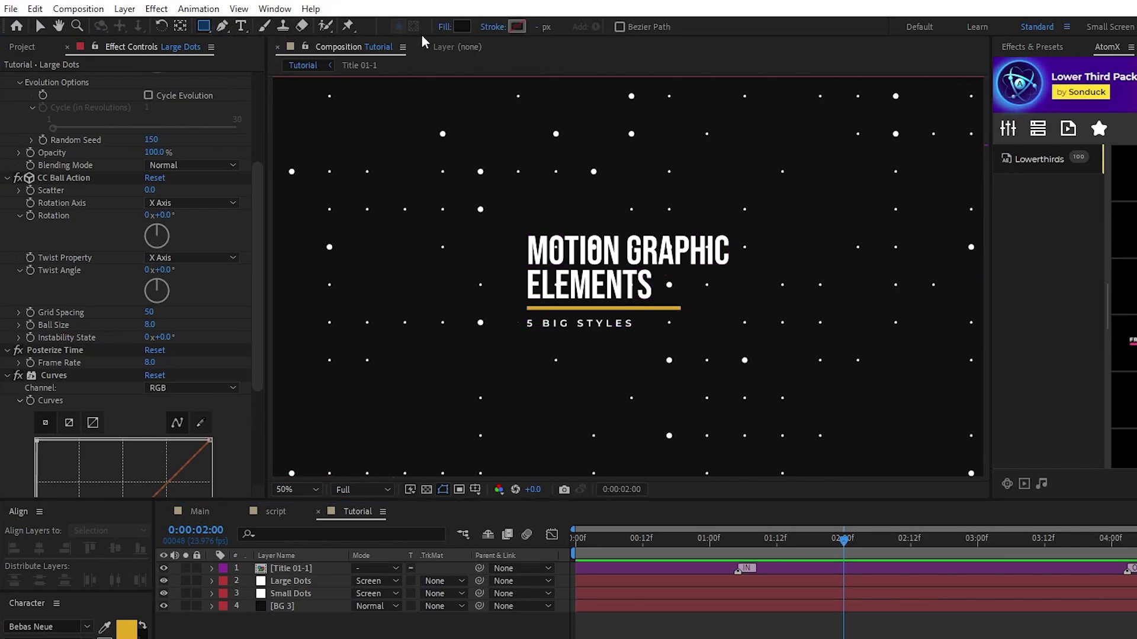
click(445, 26)
click(545, 278)
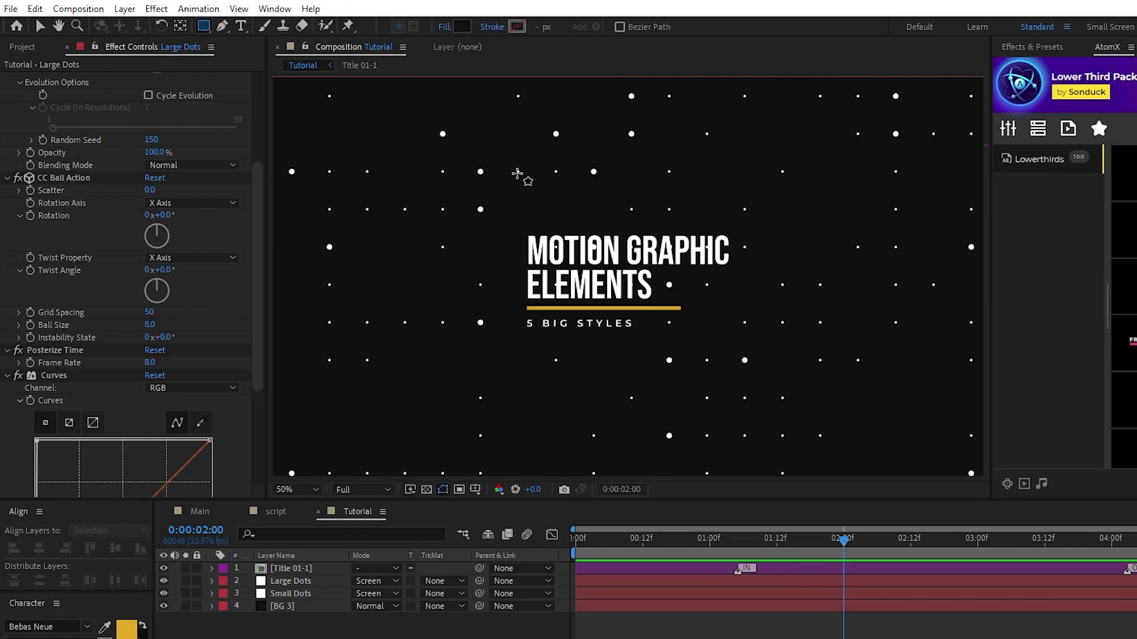
click(465, 26)
click(939, 323)
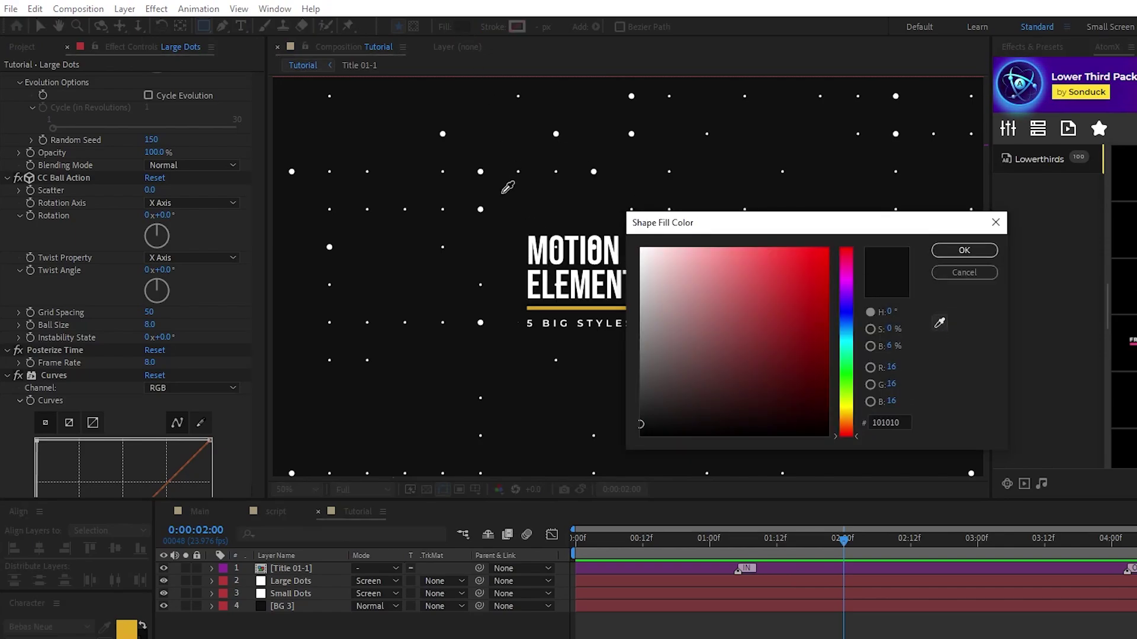
click(964, 251)
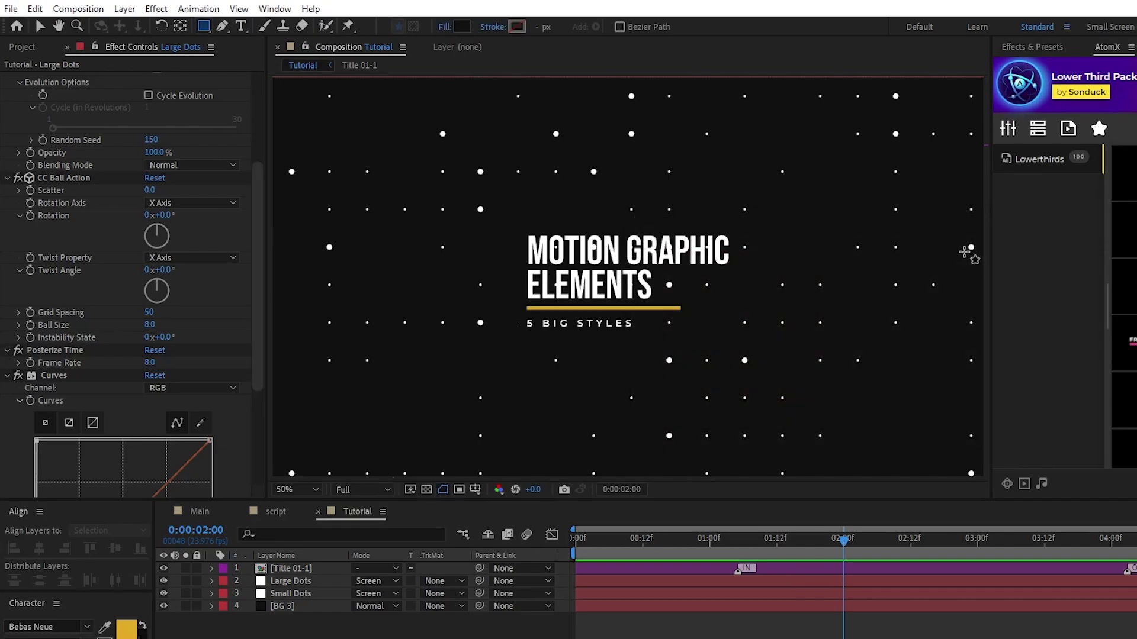
click(494, 26)
click(549, 279)
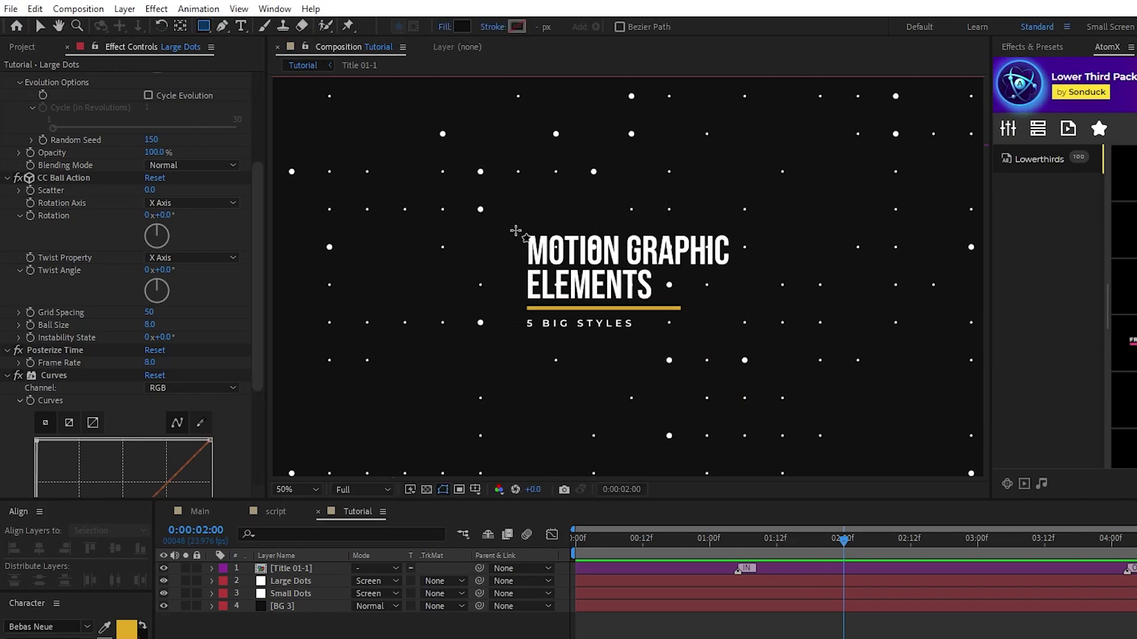
Step: Draw a rectangle covering the whole title area and place its layer directly below the Title 01-1 layer
mouse_move(515, 224)
mouse_down()
mouse_move(677, 327)
mouse_move(757, 340)
mouse_up()
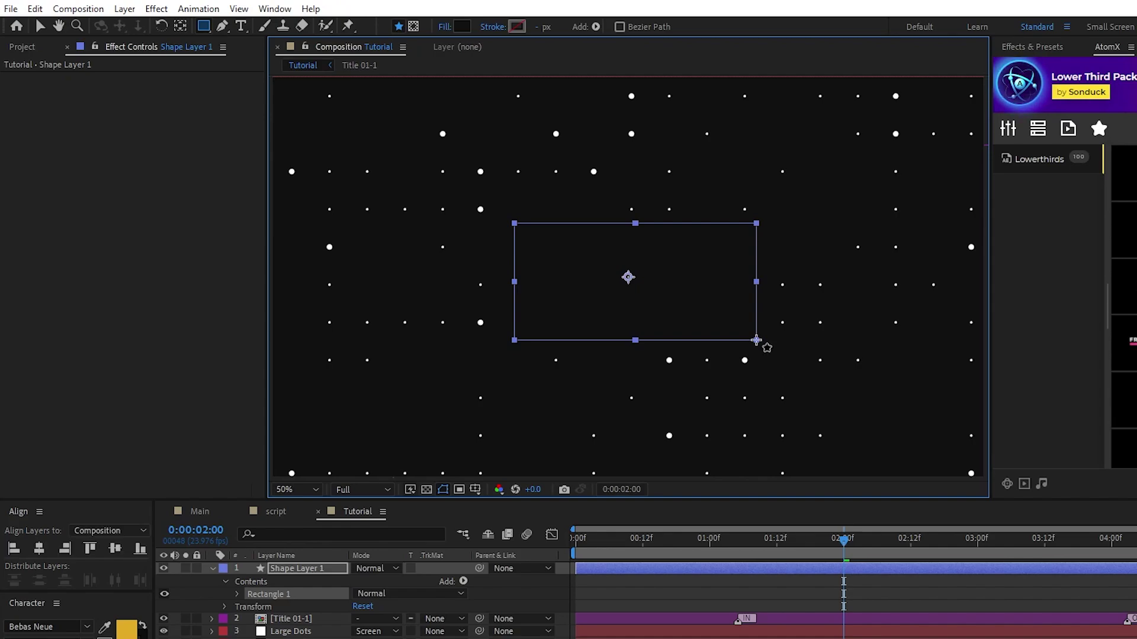
click(212, 569)
drag(322, 572, 322, 586)
click(355, 632)
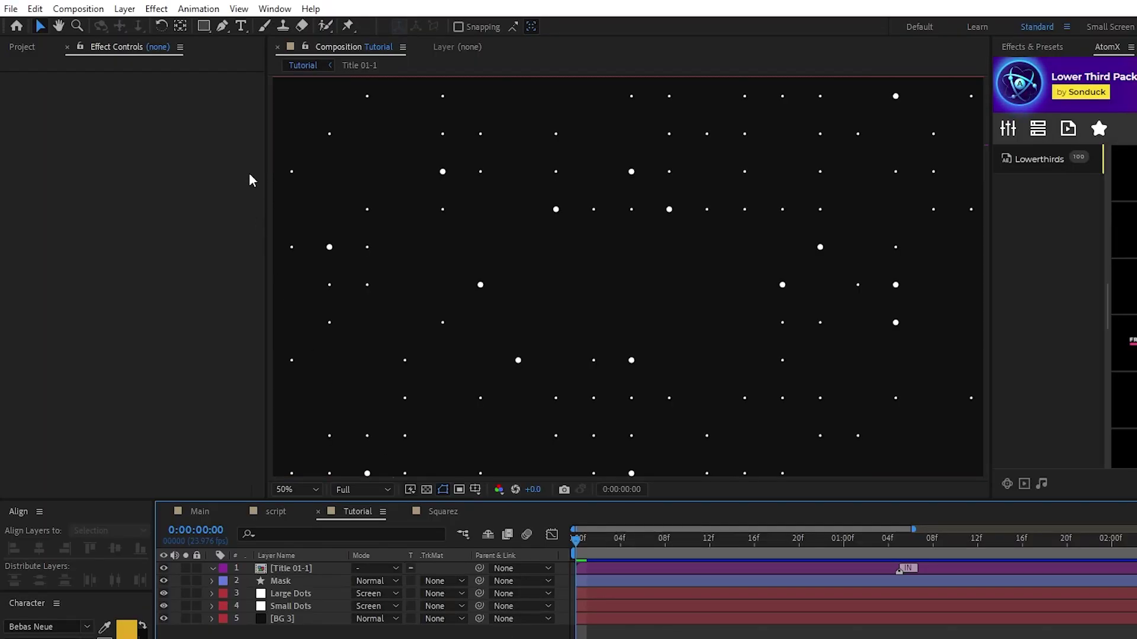
Step: Set the Rectangle tool's fill to the yellow sampled from the character color swatch
click(203, 26)
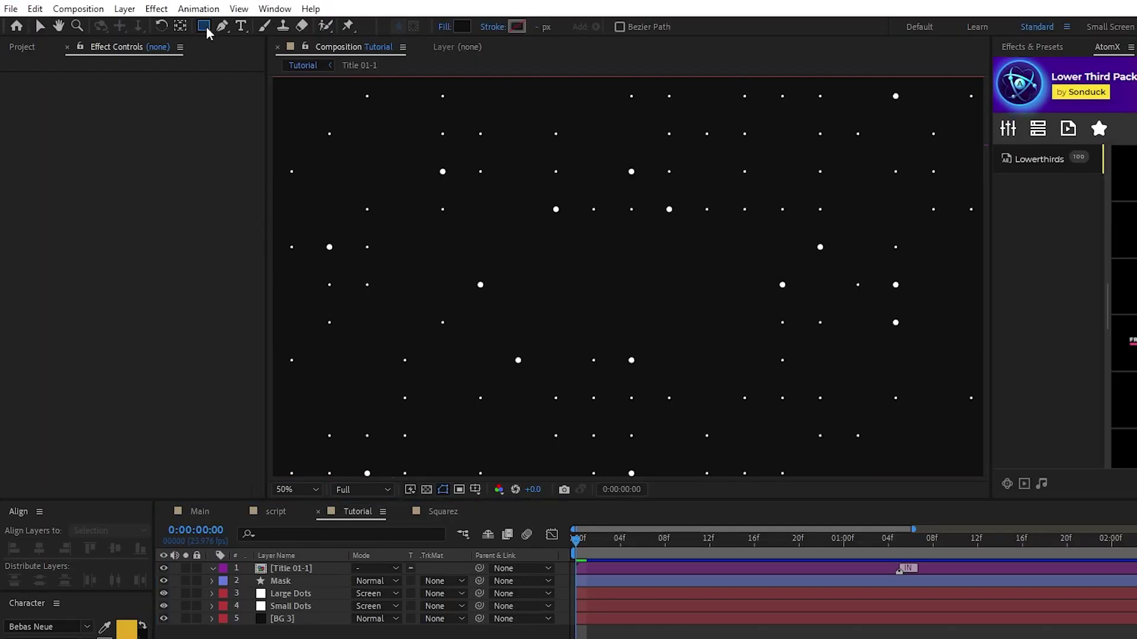
click(460, 28)
click(939, 324)
click(127, 629)
click(968, 249)
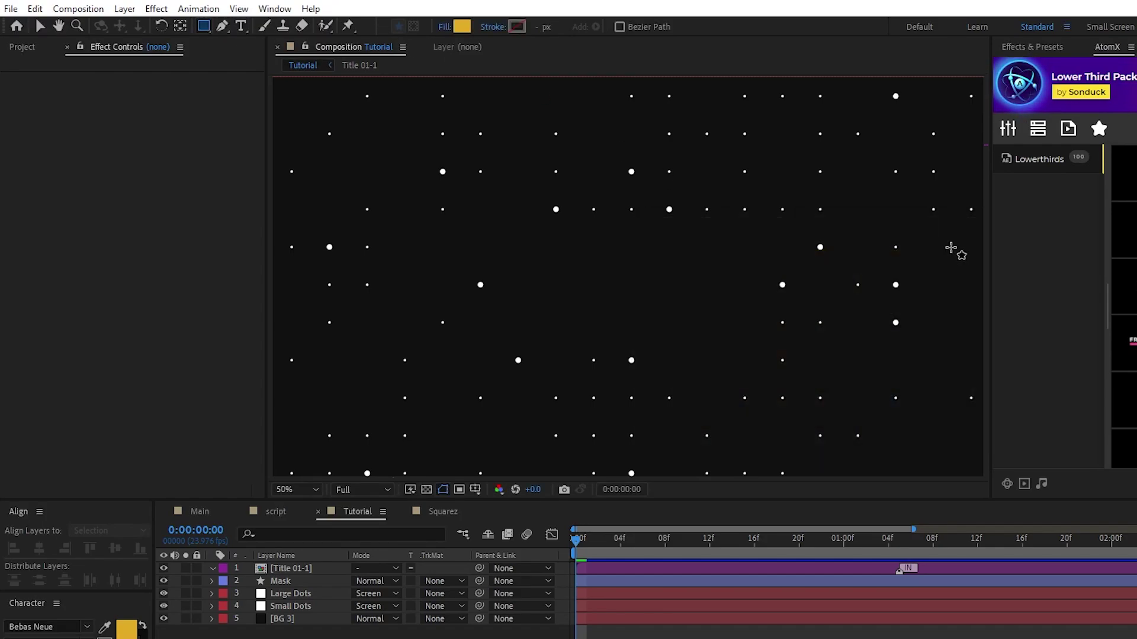
Step: Draw a small yellow square around the small dot to the right of the title area and center it on the dot
scroll(860, 286, up, 2)
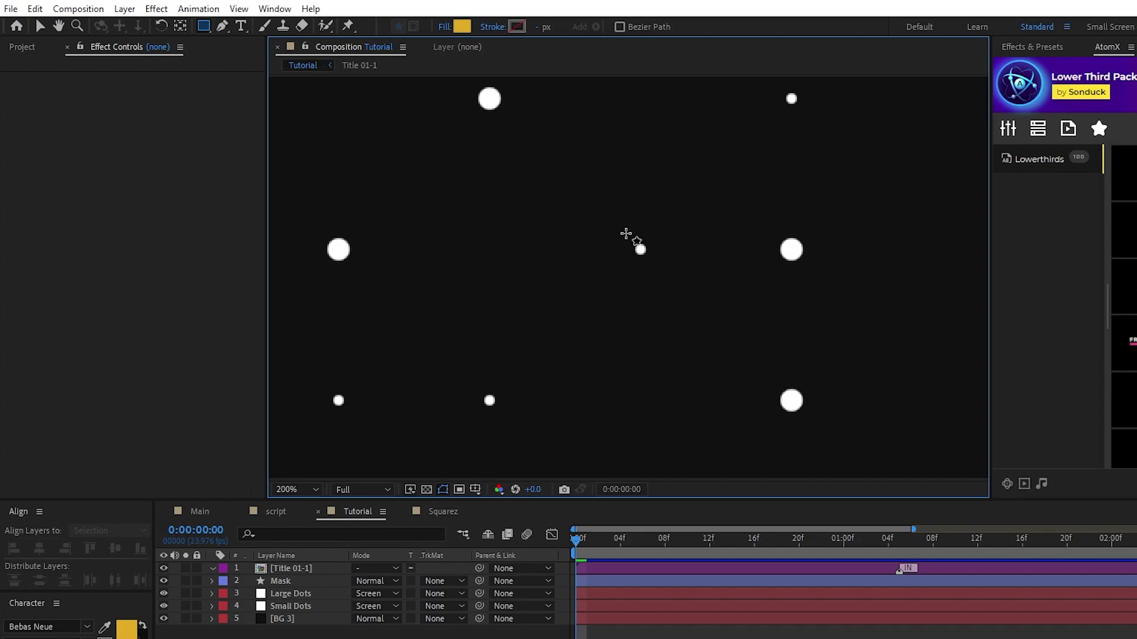
drag(627, 234, 663, 271)
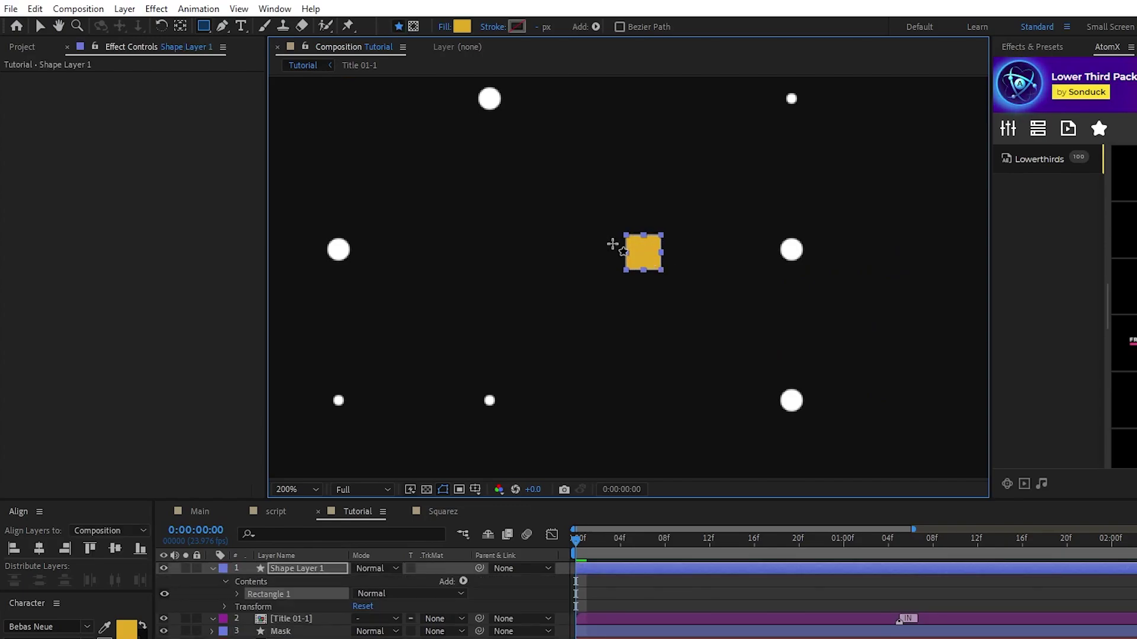
click(40, 26)
click(40, 26)
click(646, 253)
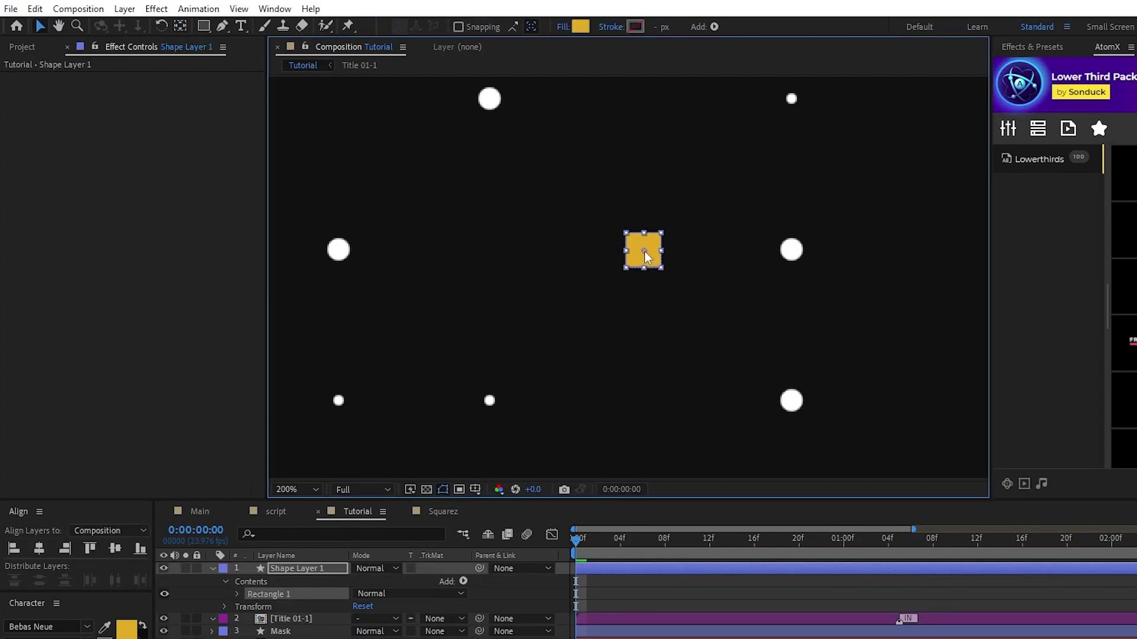
scroll(644, 251, down, 2)
drag(511, 261, 722, 275)
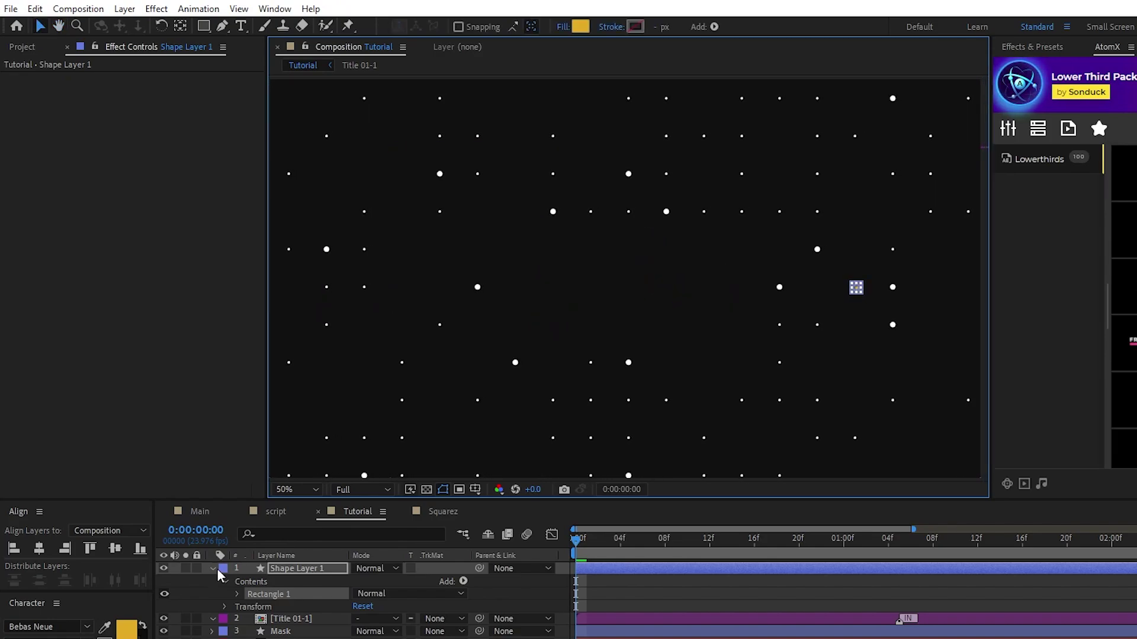
click(213, 569)
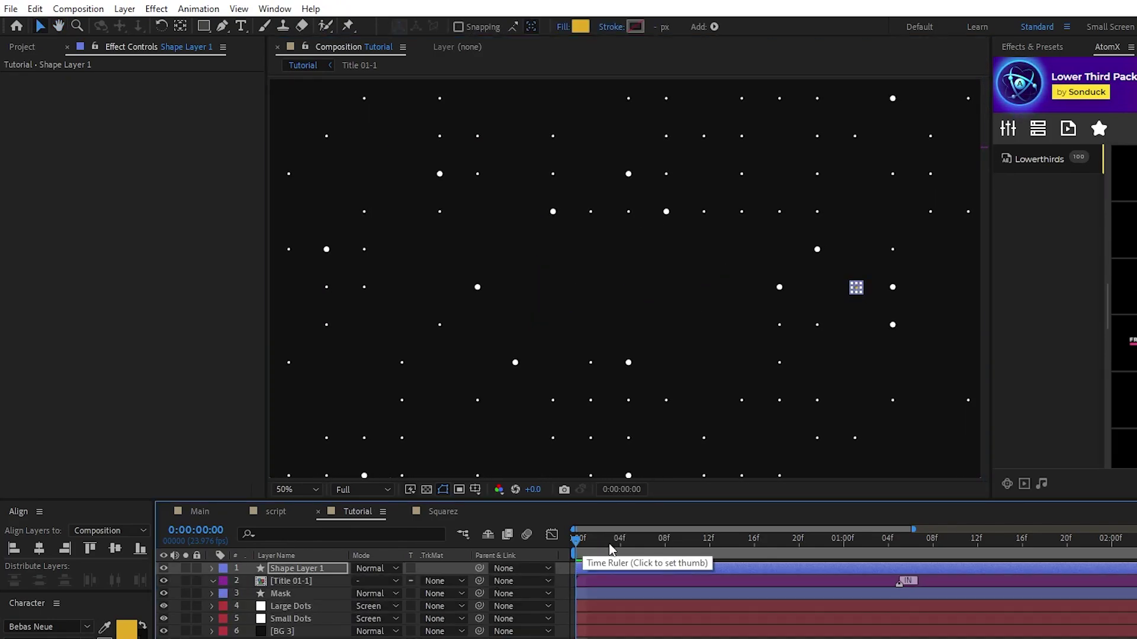
Step: Split the yellow square's layer at 0:00:00:03
key(space)
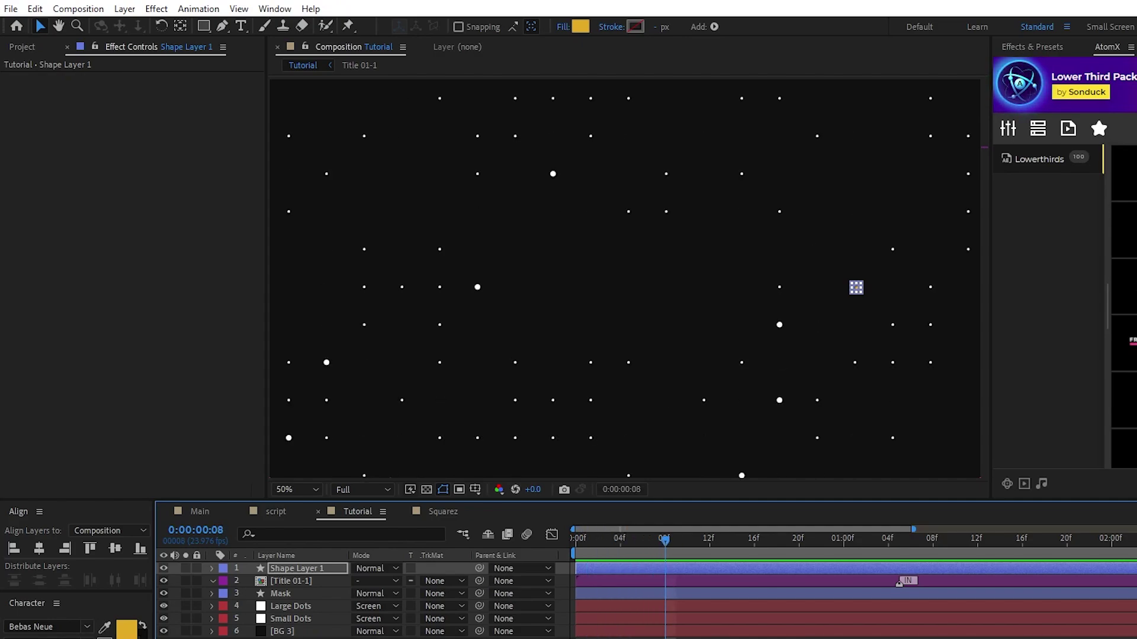
key(space)
key(space)
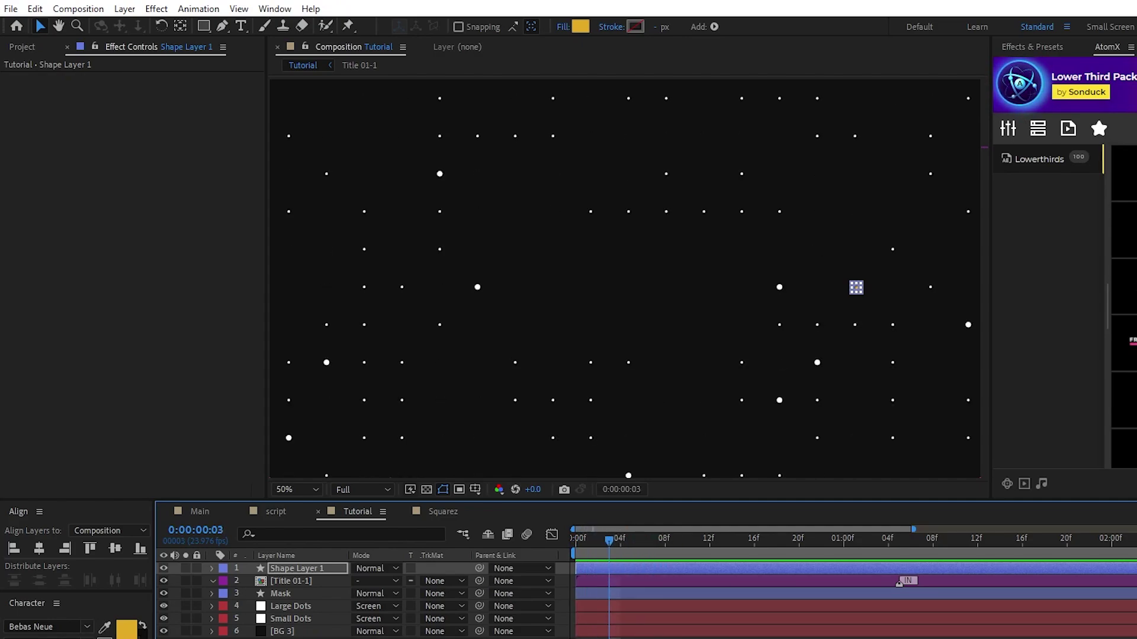
click(313, 568)
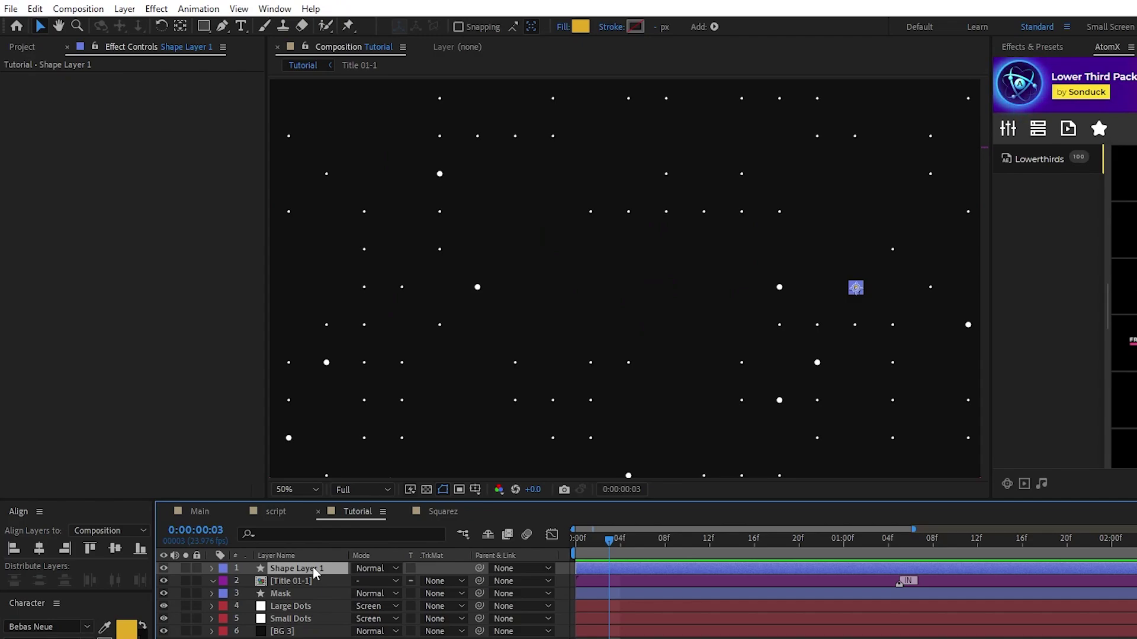
click(35, 9)
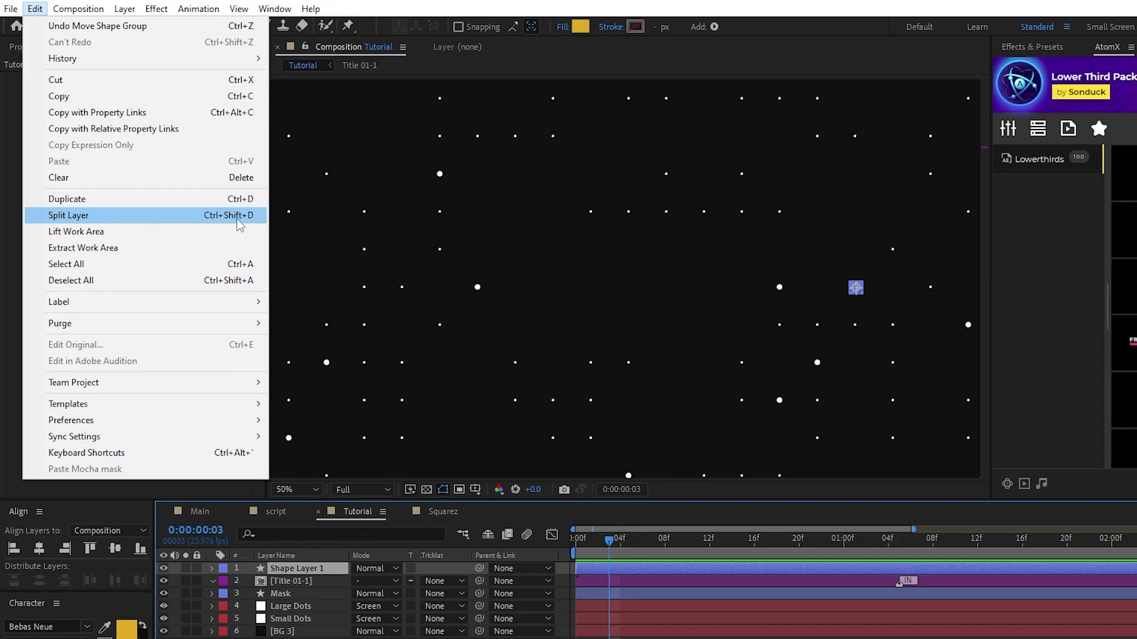
click(257, 217)
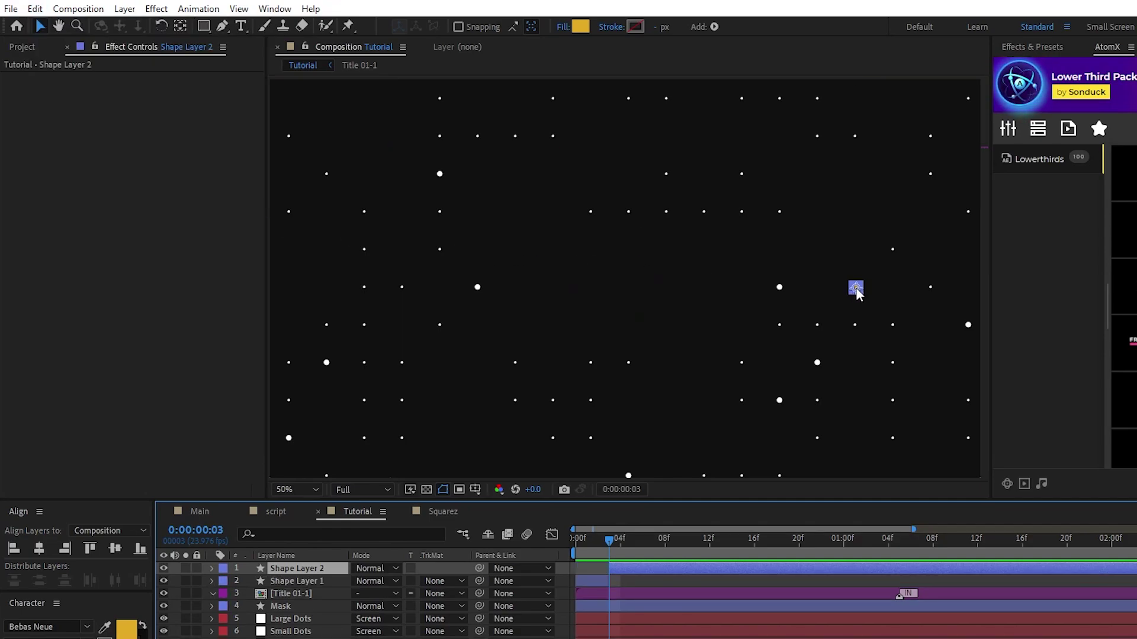
Step: Move the Shape Layer 2 square onto a dot at the upper left of the title area and split the layer at 0:00:00:06
drag(844, 282, 446, 215)
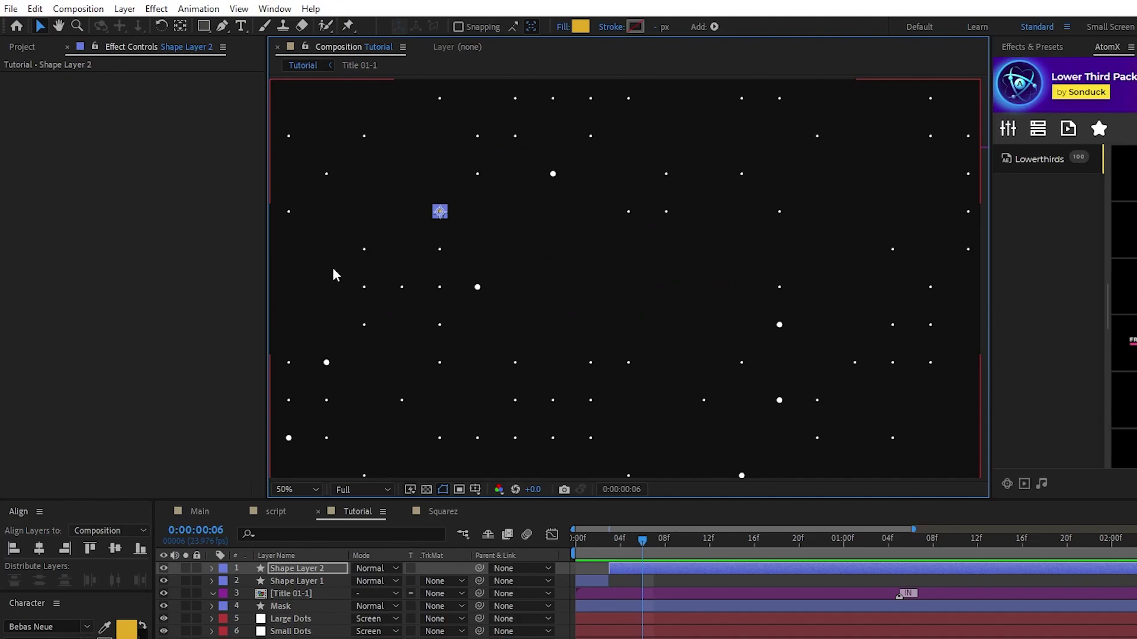
click(325, 568)
key(ctrl+shift+d)
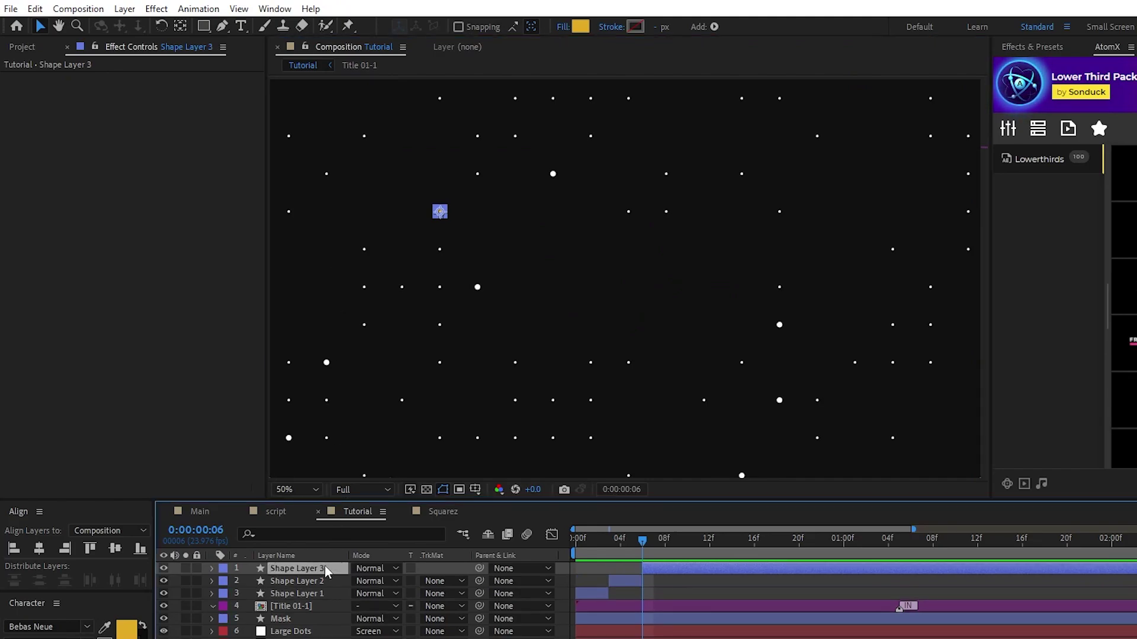
Step: Move the Shape Layer 3 square onto a dot below the title area and split the layer at 0:00:00:09
key(Page_Down)
key(Page_Down)
key(Page_Down)
drag(442, 217, 761, 305)
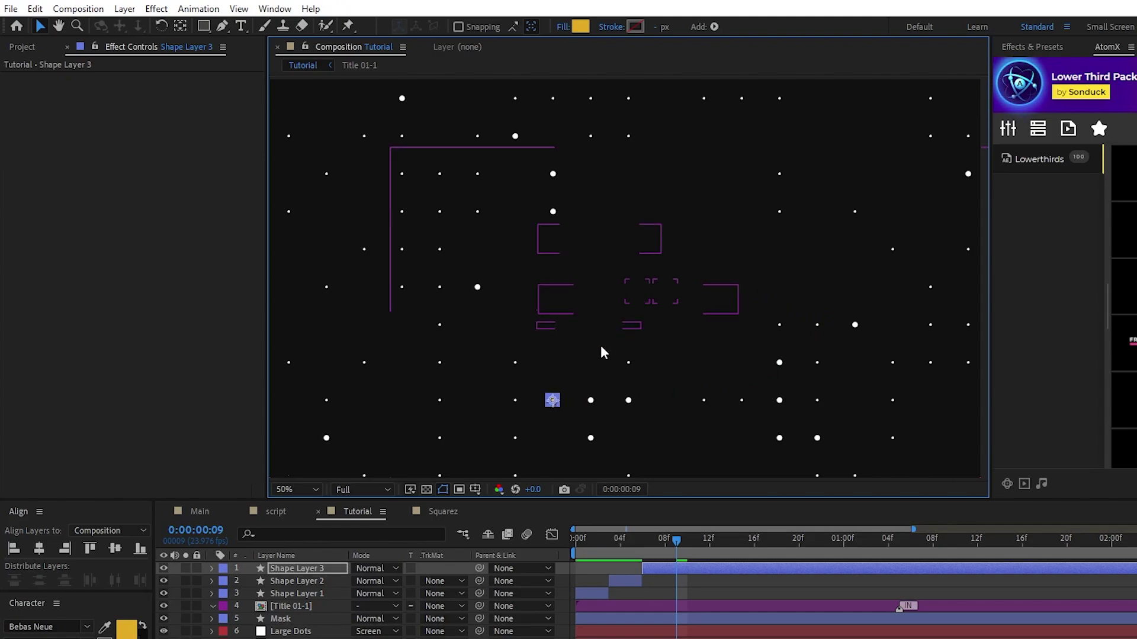
key(ctrl+shift+d)
Step: Continue splitting the newest square layer every three frames from 0:00:00:12 to 0:00:00:21, repositioning the square onto other dots
key(Page_Down)
key(Page_Down)
key(Page_Down)
drag(553, 400, 780, 437)
key(ctrl+shift+d)
key(Page_Down)
key(Page_Down)
key(Page_Down)
key(ctrl+shift+d)
key(Page_Down)
key(Page_Down)
key(Page_Down)
key(ctrl+shift+d)
key(Page_Down)
key(Page_Down)
key(Page_Down)
key(ctrl+shift+d)
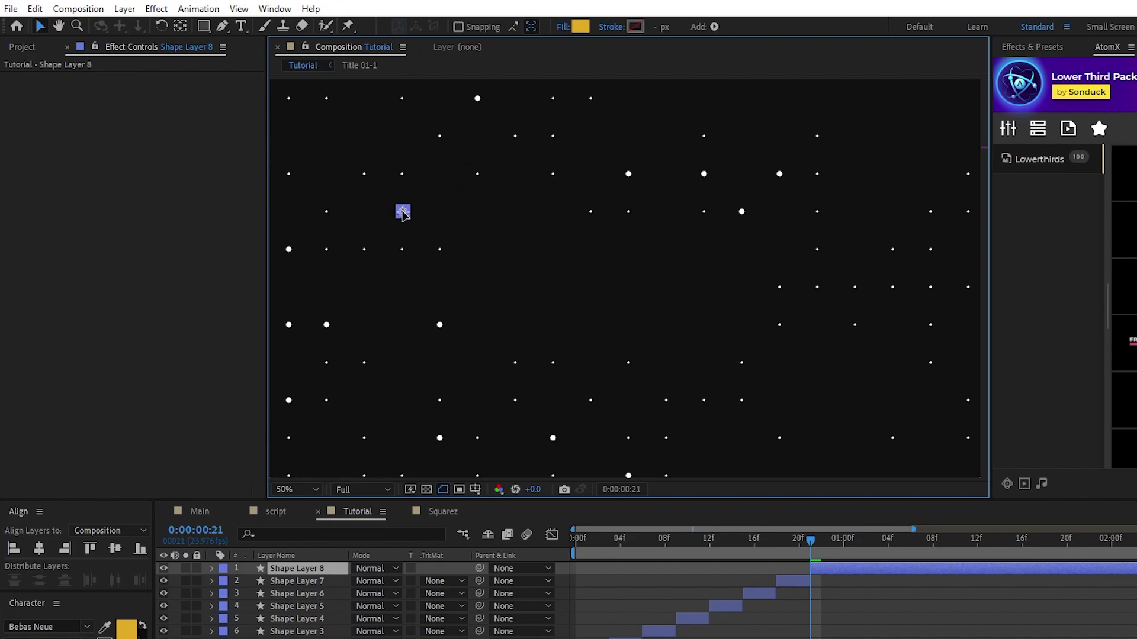
Step: Split Shape Layer 8 at 0:00:01:00 and delete the part after it
key(Page_Down)
key(Page_Down)
key(Page_Down)
key(ctrl+shift+d)
click(290, 569)
key(Delete)
Step: Pre-compose Shape Layers 1 through 8 into a new composition named Squares
click(329, 560)
shift+click(321, 568)
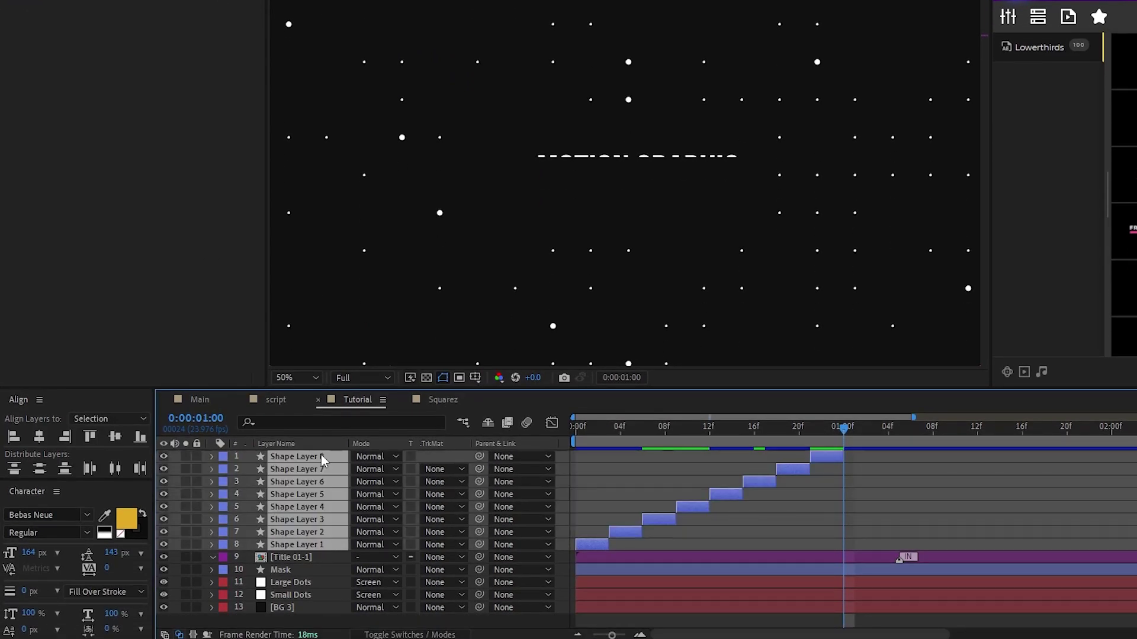
right_click(321, 455)
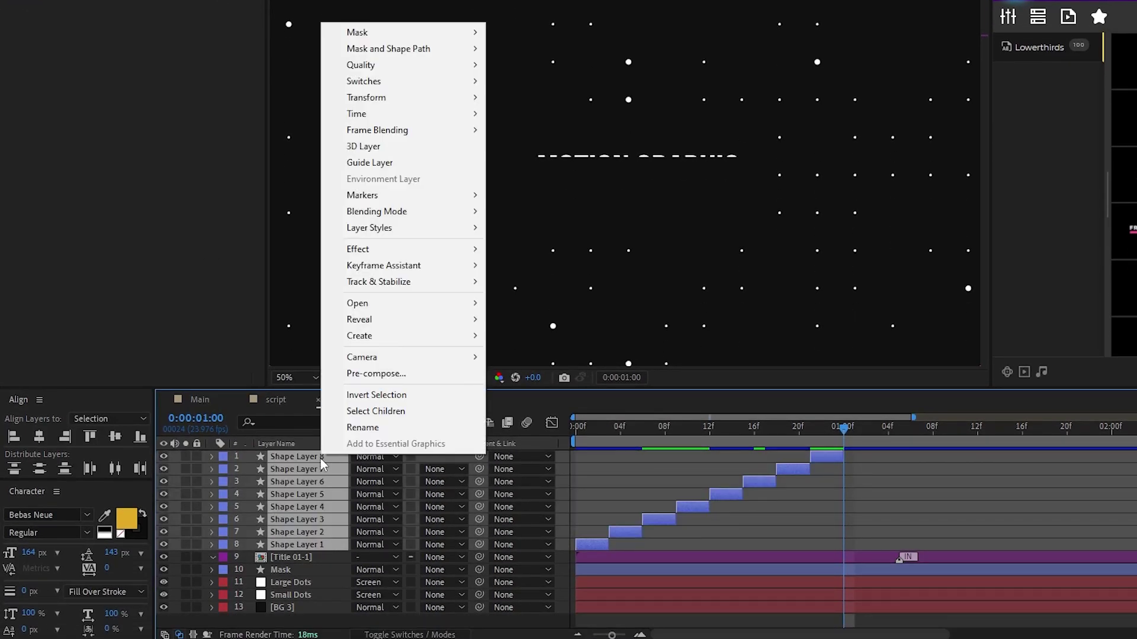
click(388, 373)
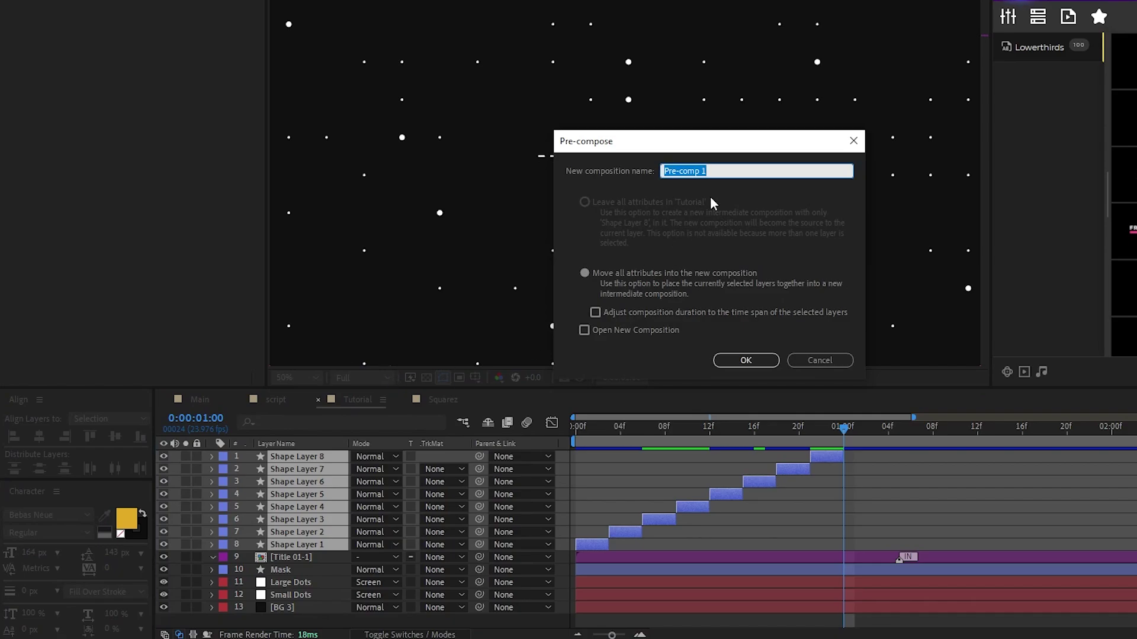
text(Squares)
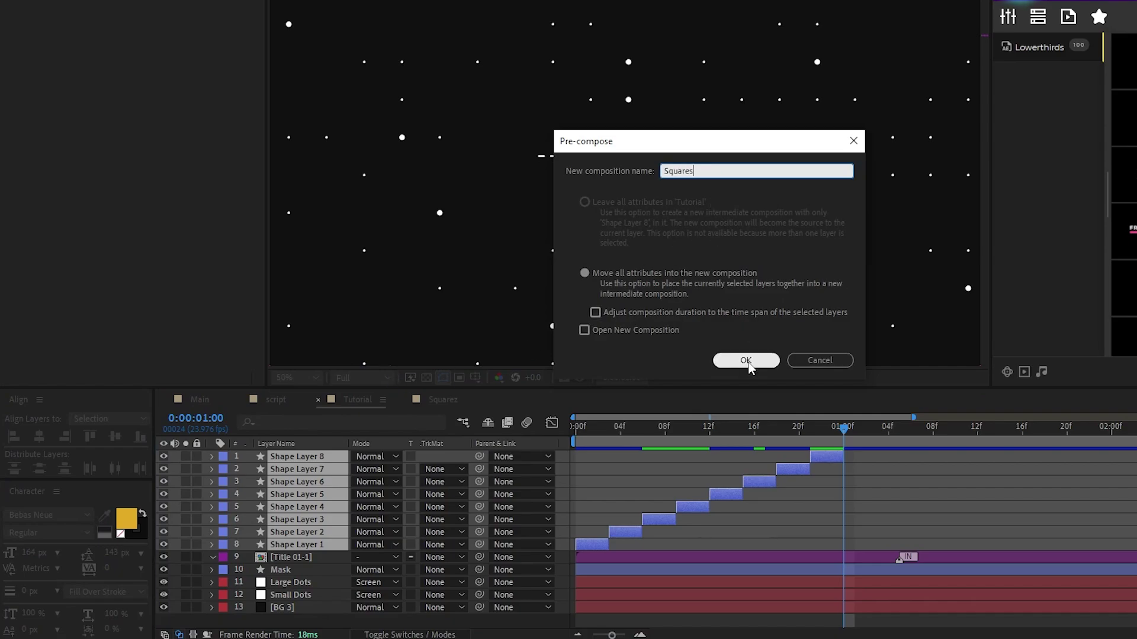
click(746, 361)
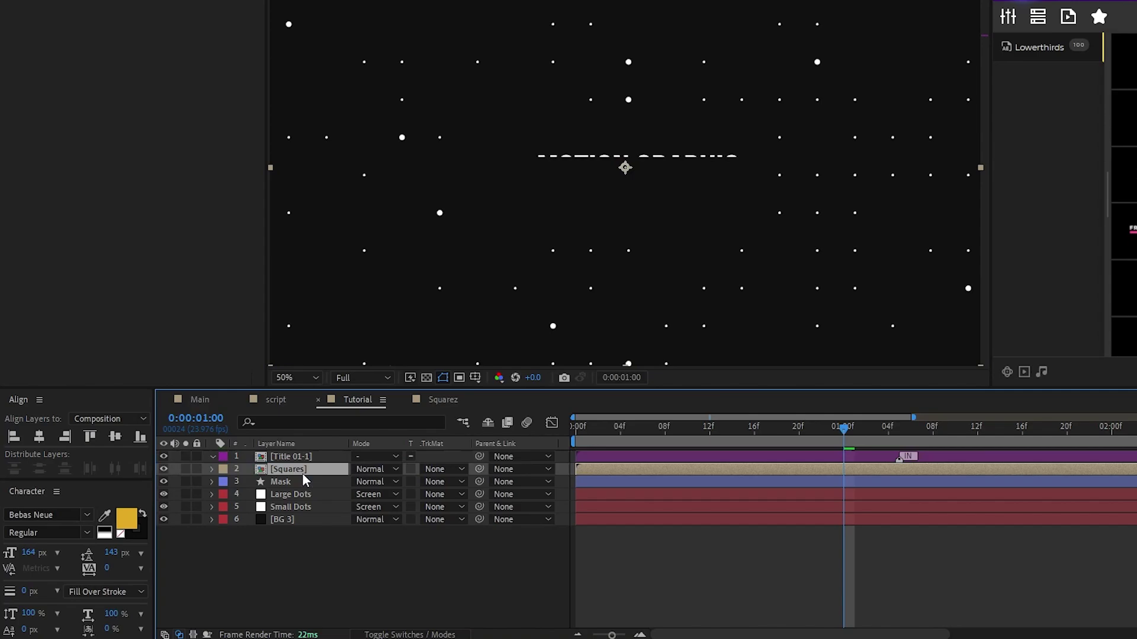
Step: Set the Squares composition's duration to 0:00:01:00
double_click(296, 459)
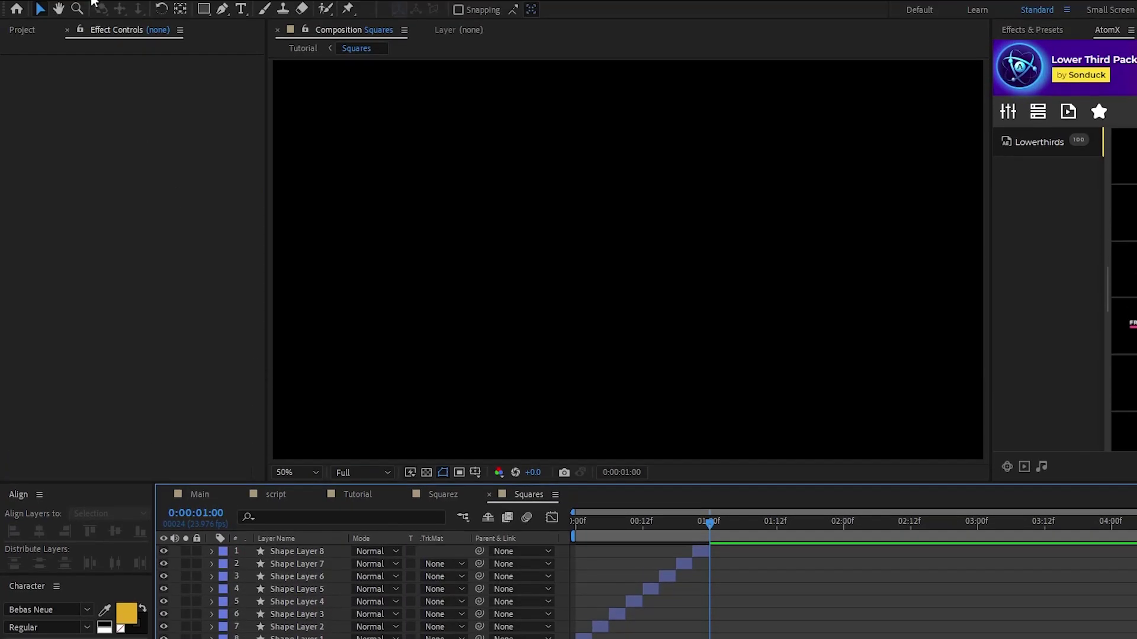
click(78, 7)
click(194, 48)
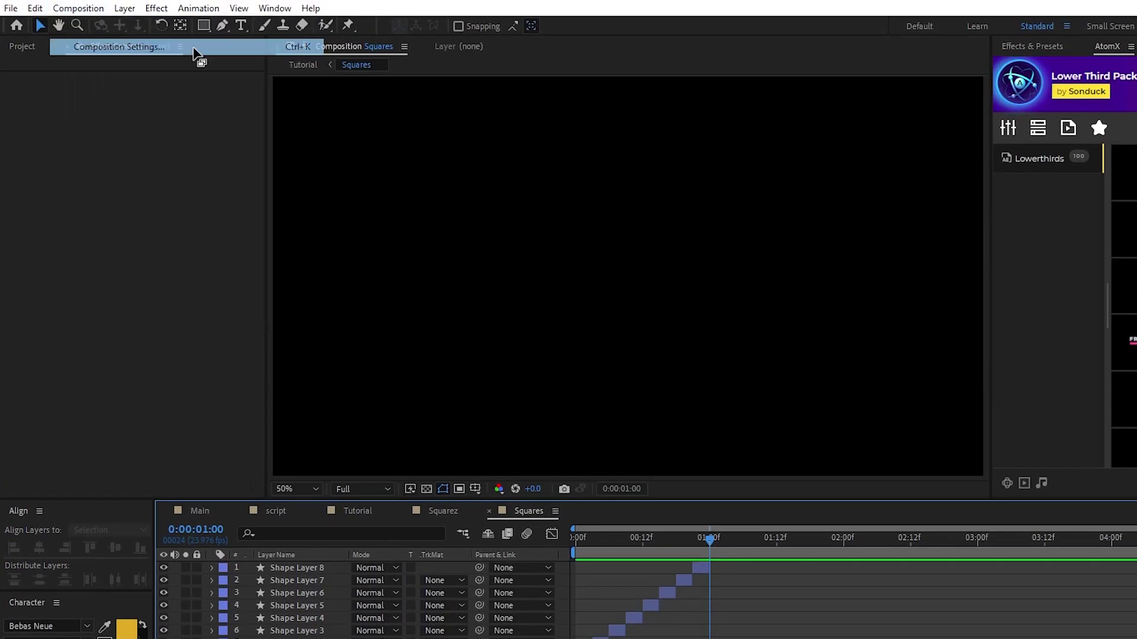
click(613, 431)
text(100)
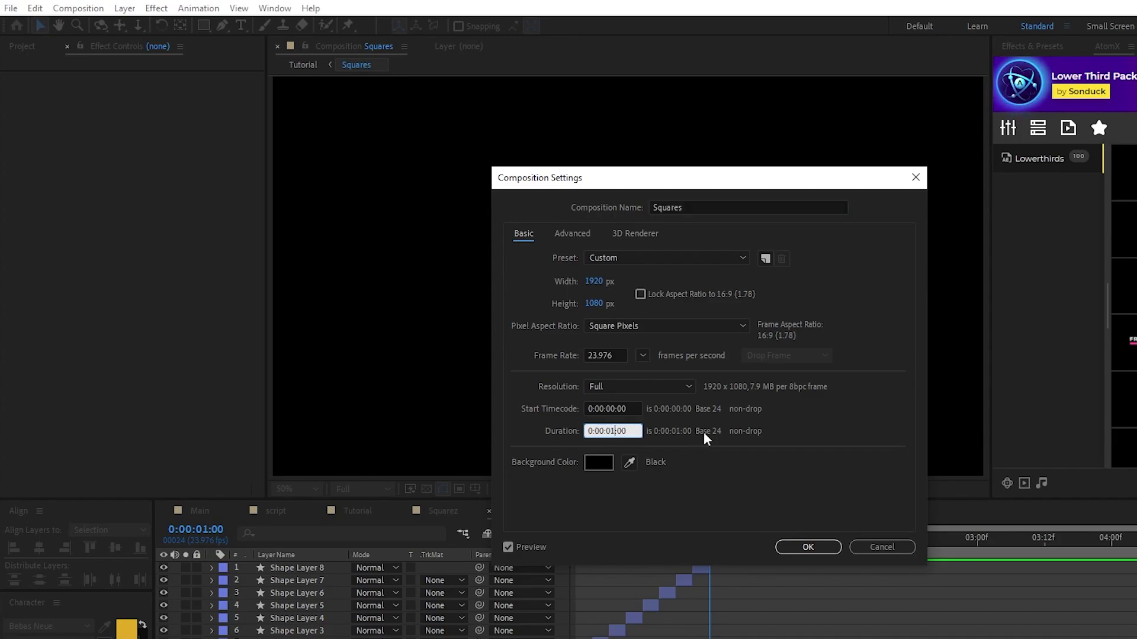
key(Tab)
click(793, 544)
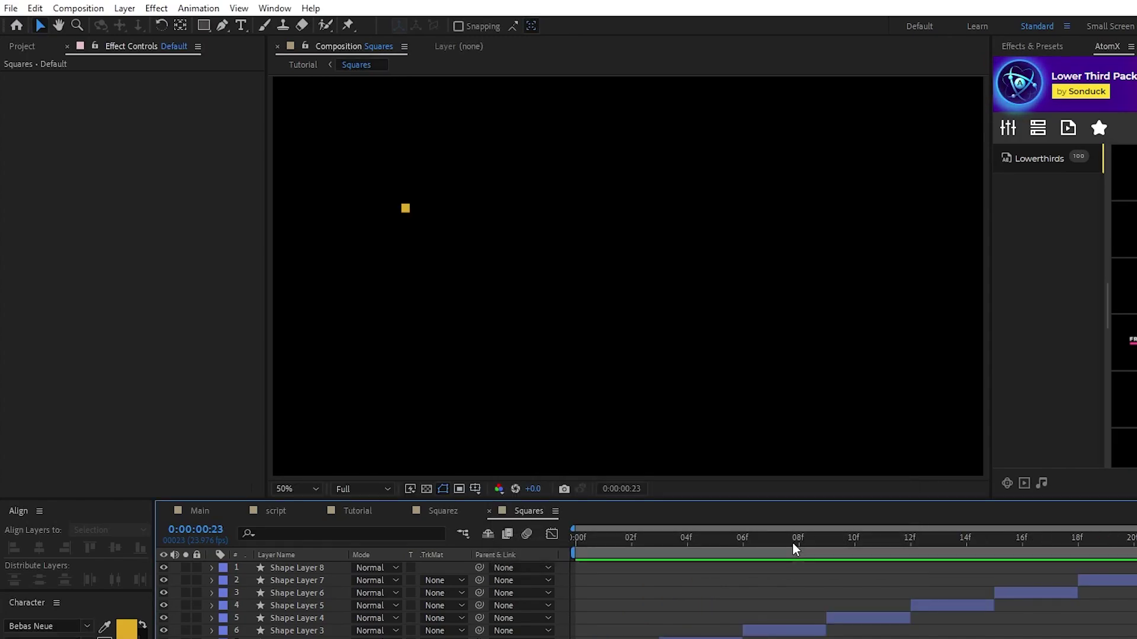
Step: Return to the Tutorial composition and enable time remapping on the Squares layer
click(403, 511)
click(364, 512)
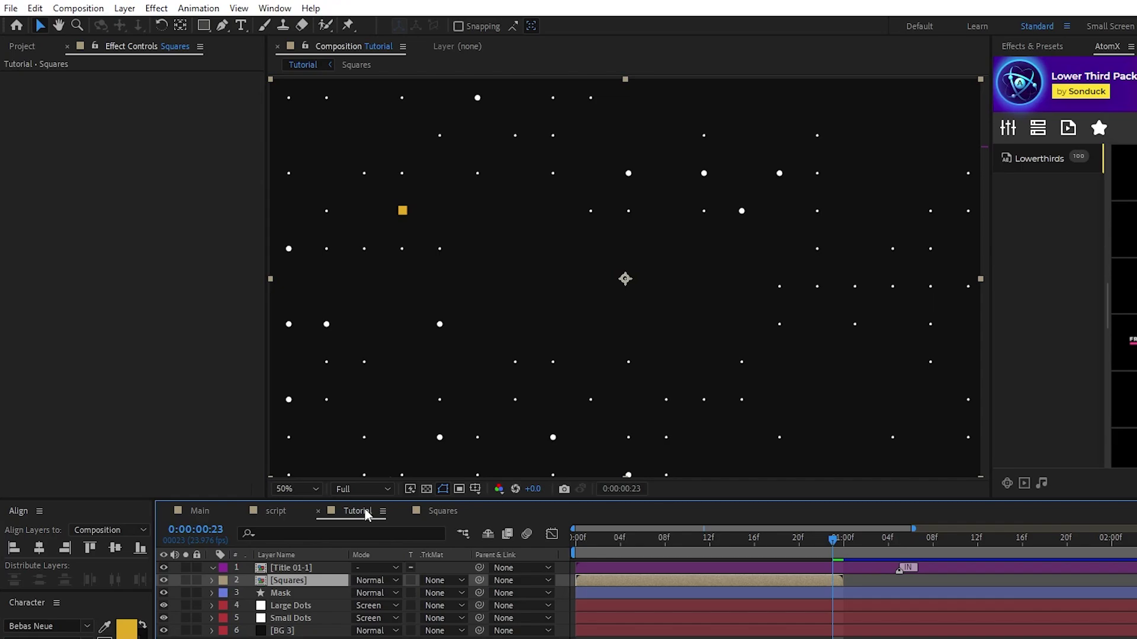
right_click(315, 580)
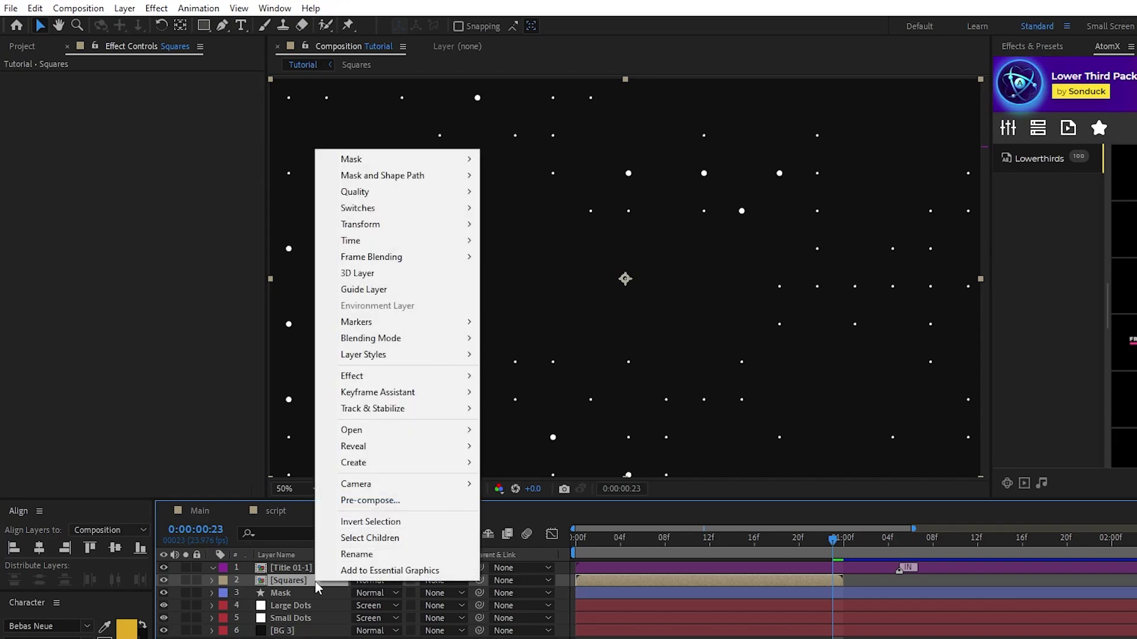
mouse_move(412, 241)
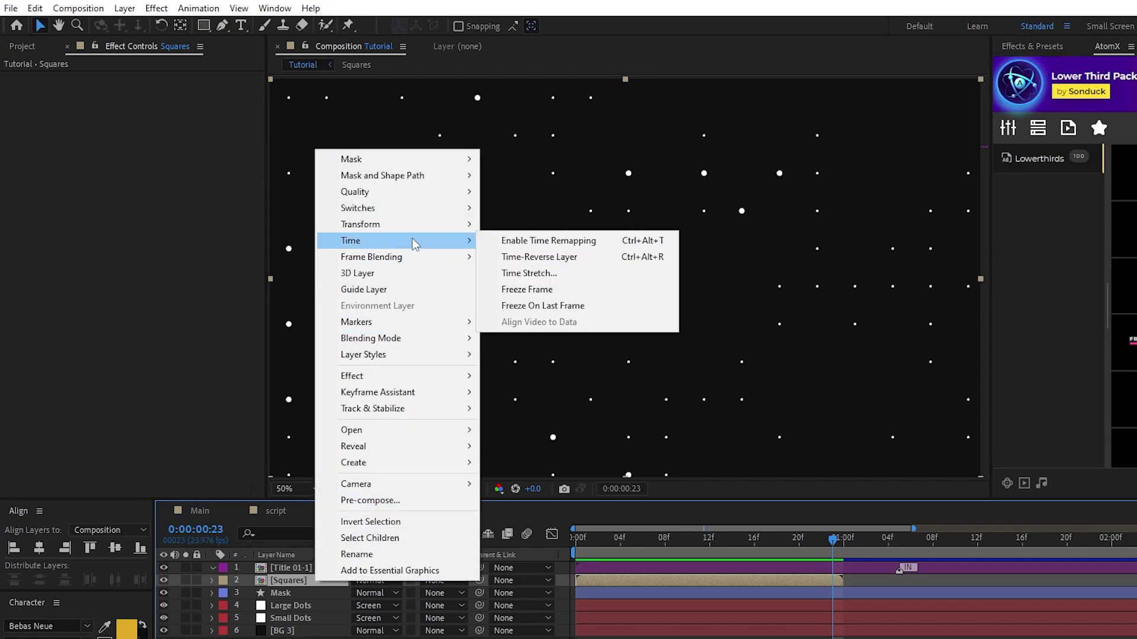
click(610, 240)
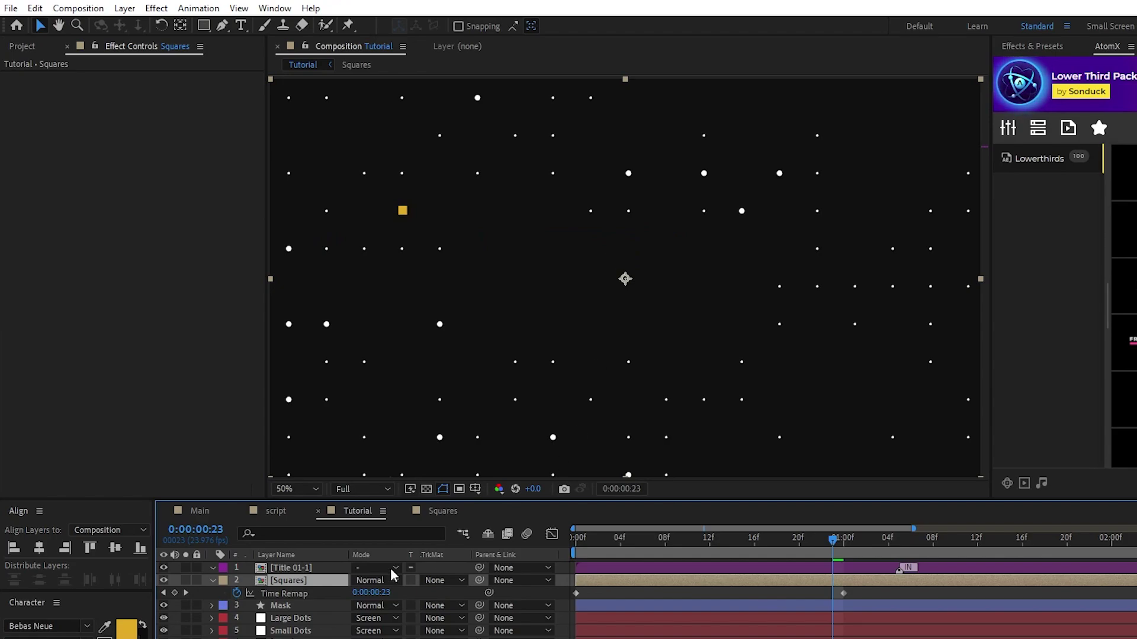
Step: Add the expression loopOut() to the Squares layer's Time Remap property and check the loop in the timeline
alt+click(236, 593)
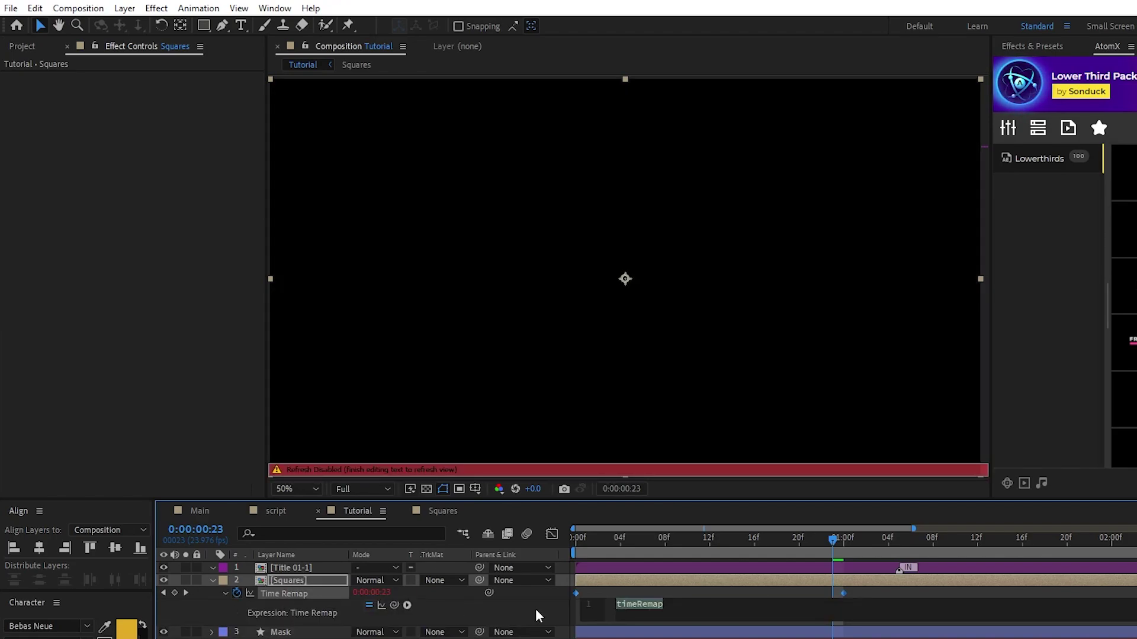
text(loopOut)
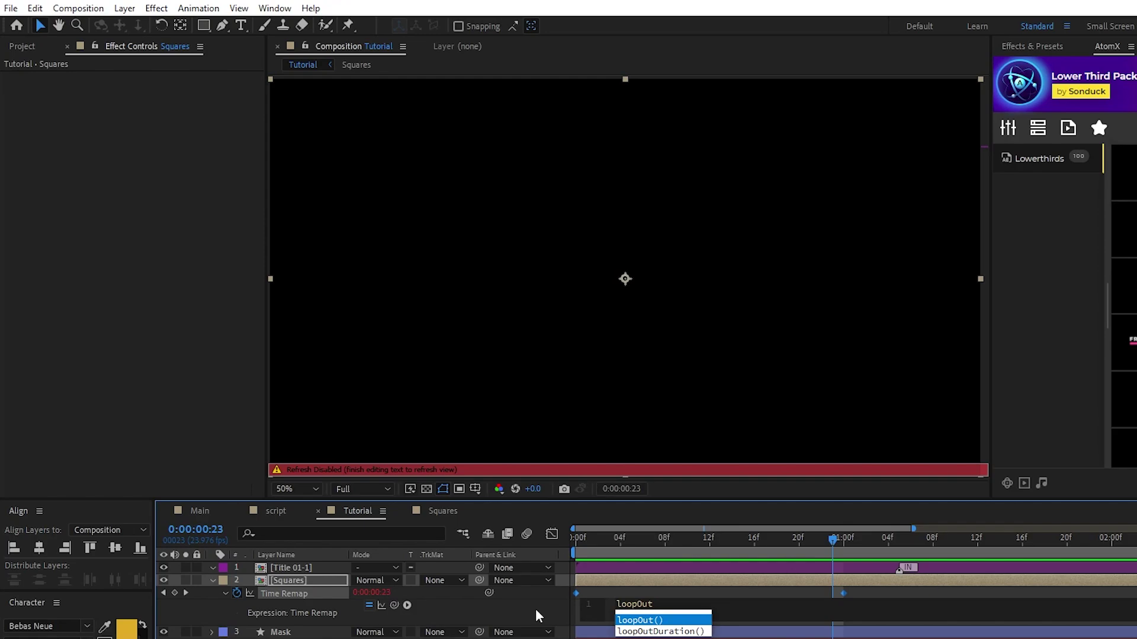
text(())
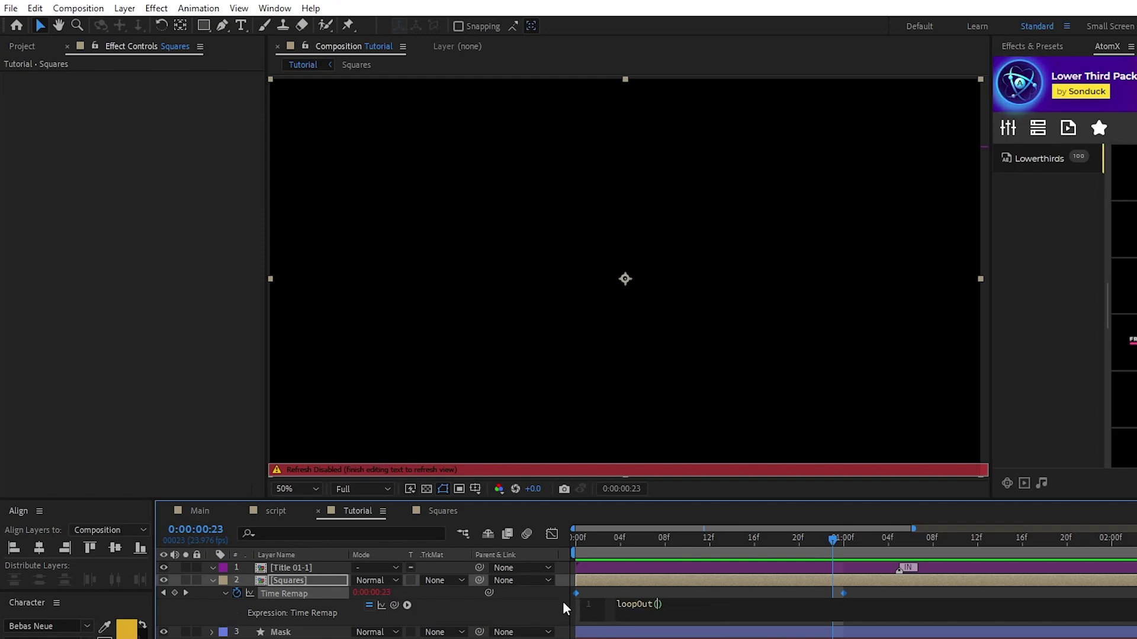
click(679, 592)
click(213, 582)
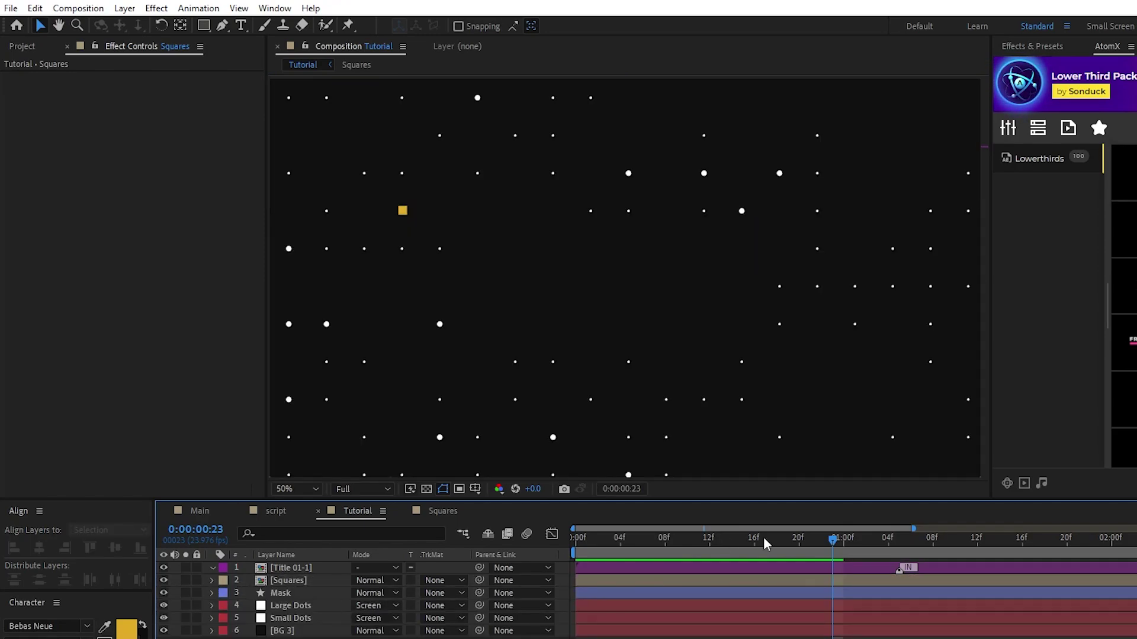
mouse_move(630, 549)
mouse_down()
mouse_move(851, 545)
mouse_move(592, 541)
mouse_move(983, 553)
mouse_move(617, 549)
mouse_up()
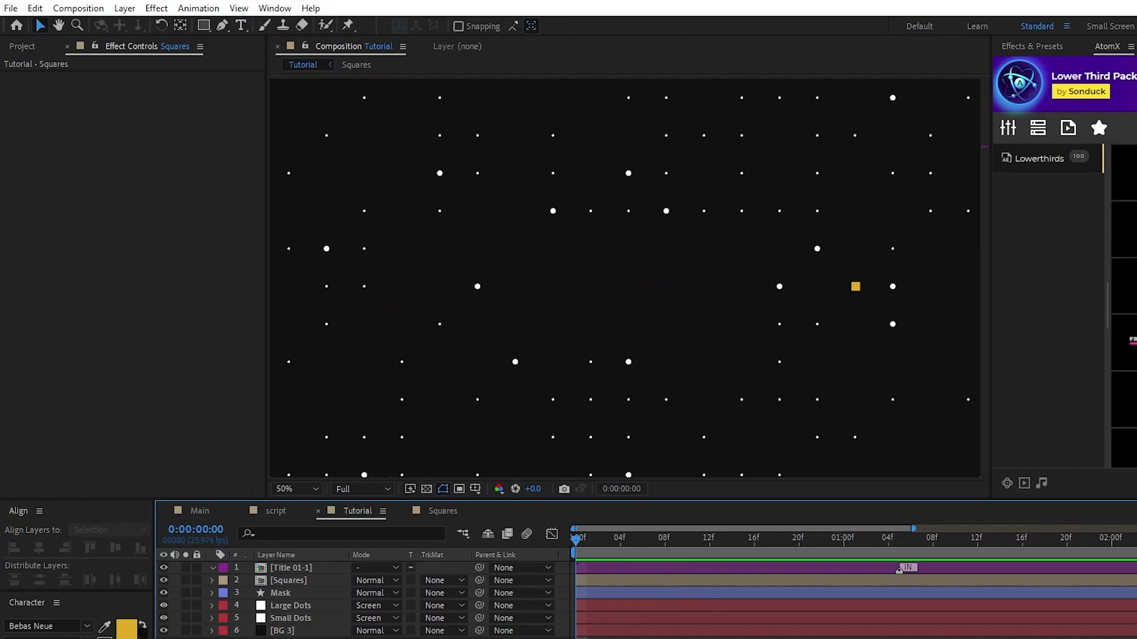
Step: Draw a small yellow star over a dot in the upper middle and reduce its points to form a triangle
click(203, 26)
scroll(546, 249, up, 1)
drag(552, 236, 561, 247)
click(238, 594)
click(250, 607)
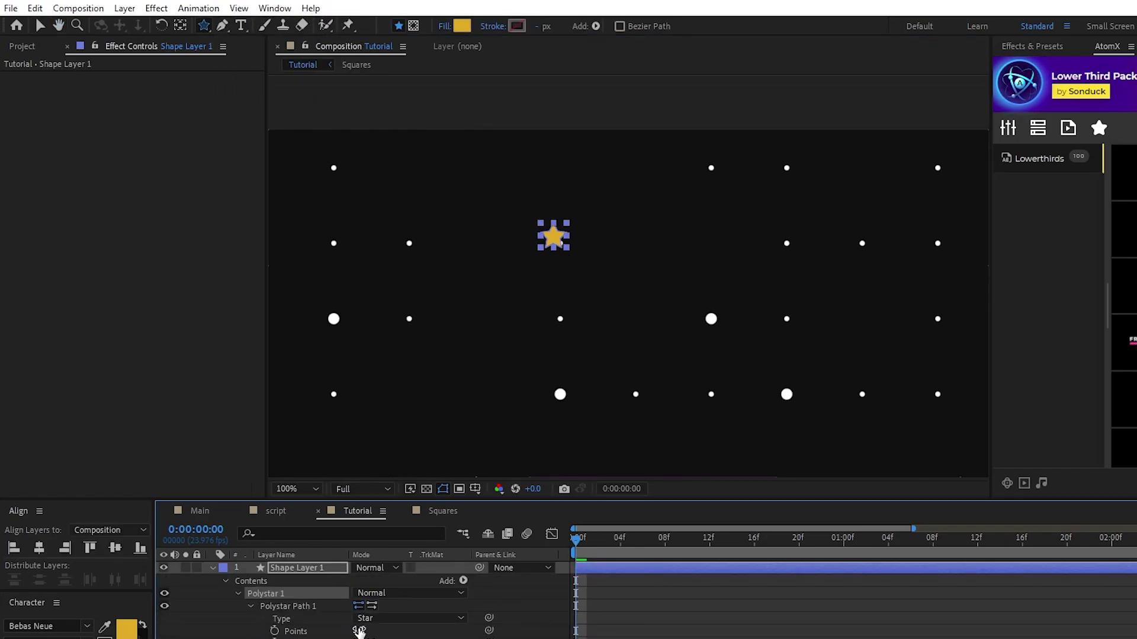
drag(358, 632, 346, 631)
key(v)
drag(556, 241, 562, 248)
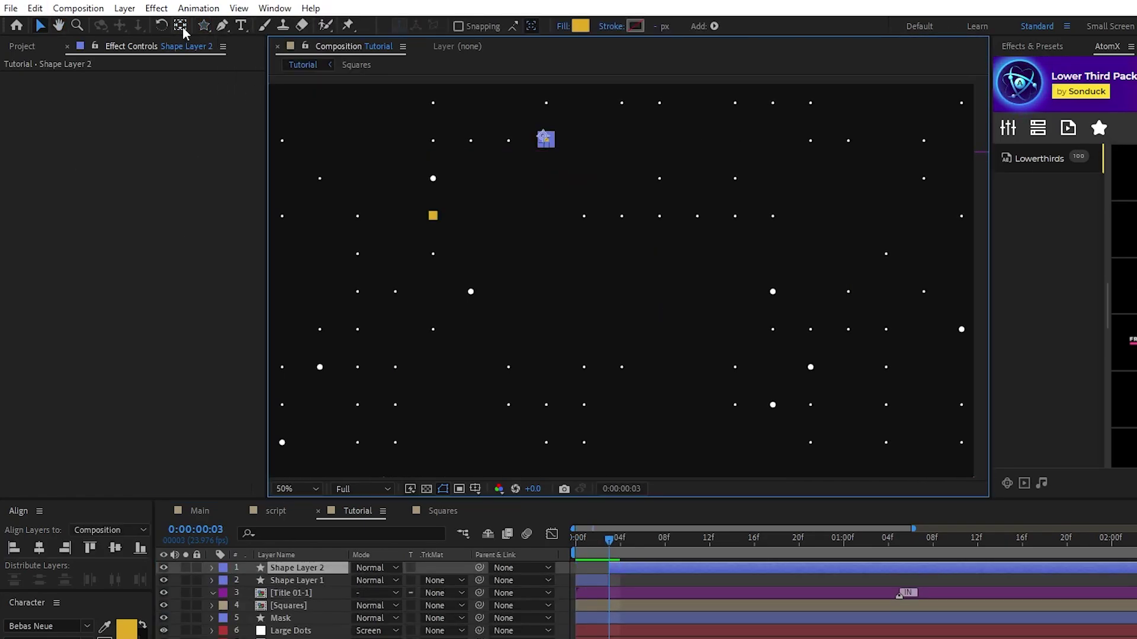
Step: Split the triangle layer every three frames, place each piece on another dot, and cut the last one off at 0:00:01:00
drag(541, 142, 434, 255)
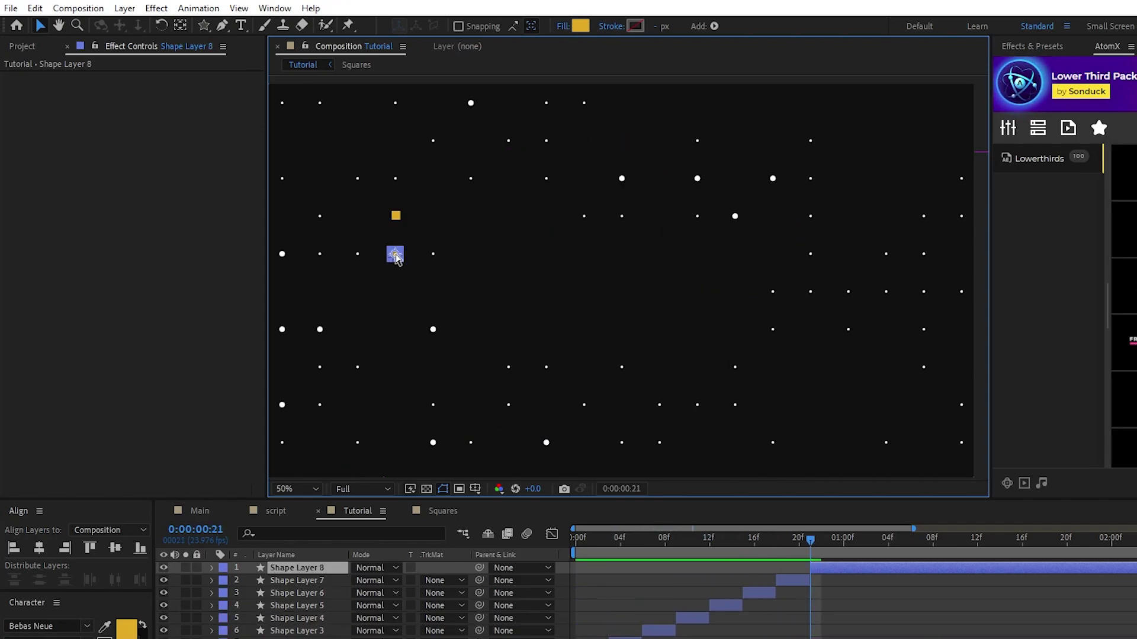
key(ctrl+shift+d)
key(Delete)
Step: Pre-compose the triangle layers and set the new composition's duration to 0:00:01:00
key(ctrl+shift+c)
key(Return)
double_click(614, 567)
click(78, 8)
click(127, 46)
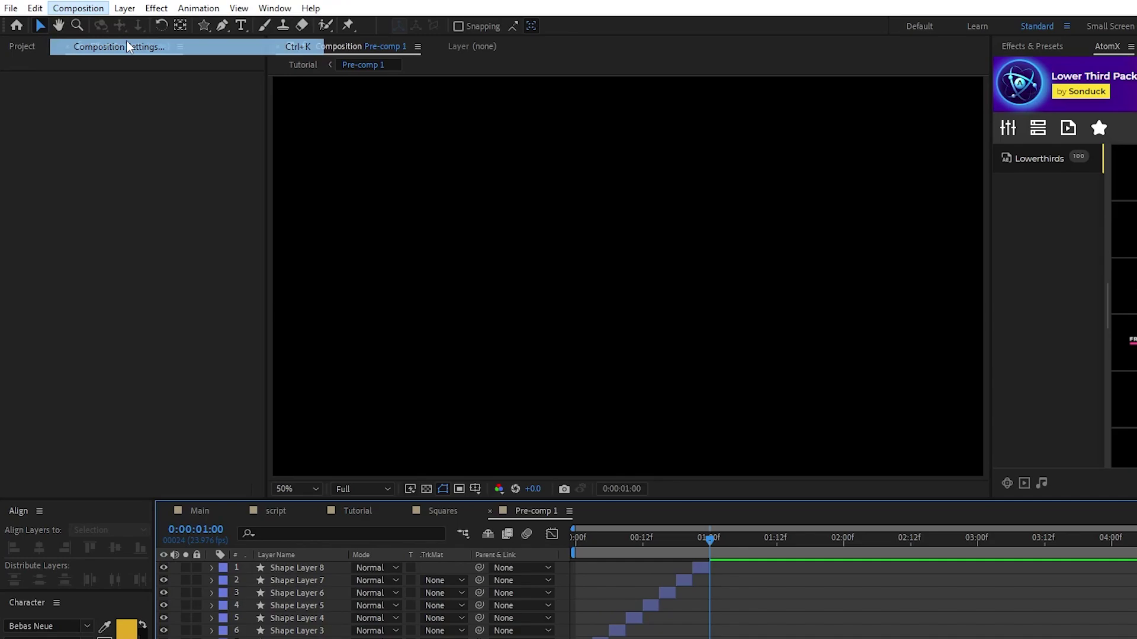
key(Return)
Step: Back in the Tutorial composition, rename the triangle pre-comp layer as Triangle
click(358, 510)
key(Return)
text(Triangle)
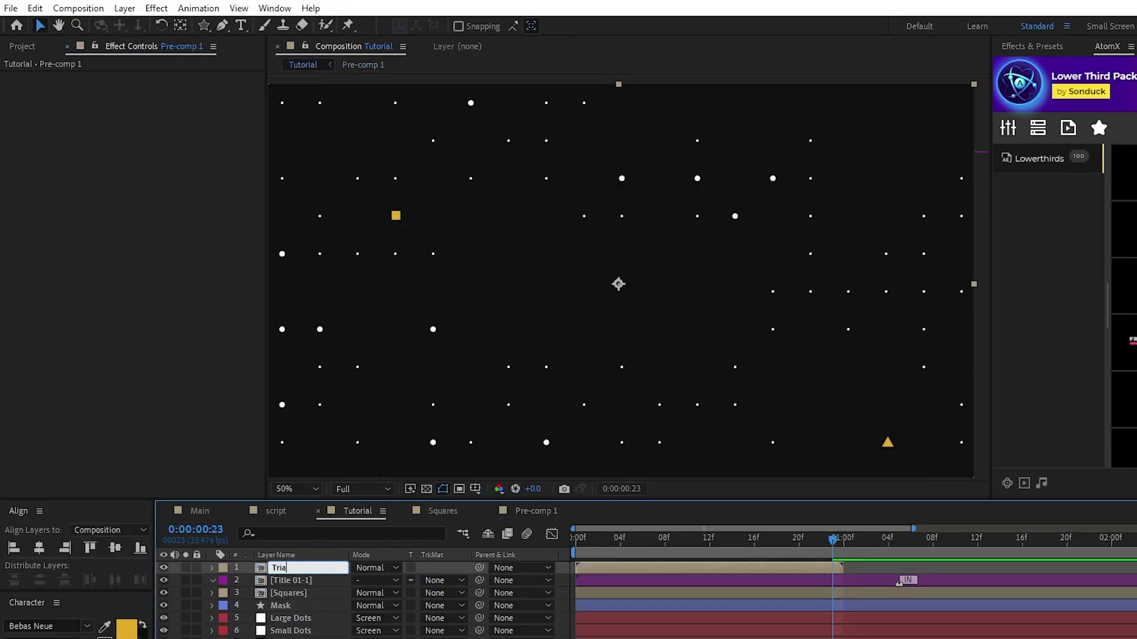
key(Return)
Step: Enable time remapping on the Triangle layer and loop it with the expression loopOut()
right_click(297, 568)
click(521, 226)
alt+click(239, 579)
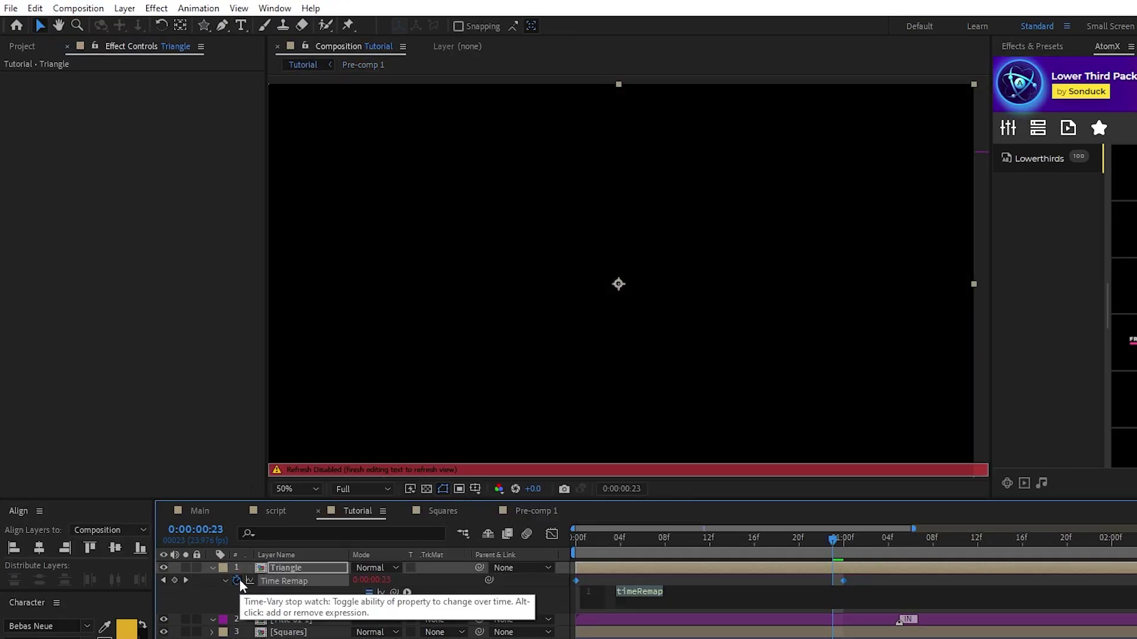
text(loopOut())
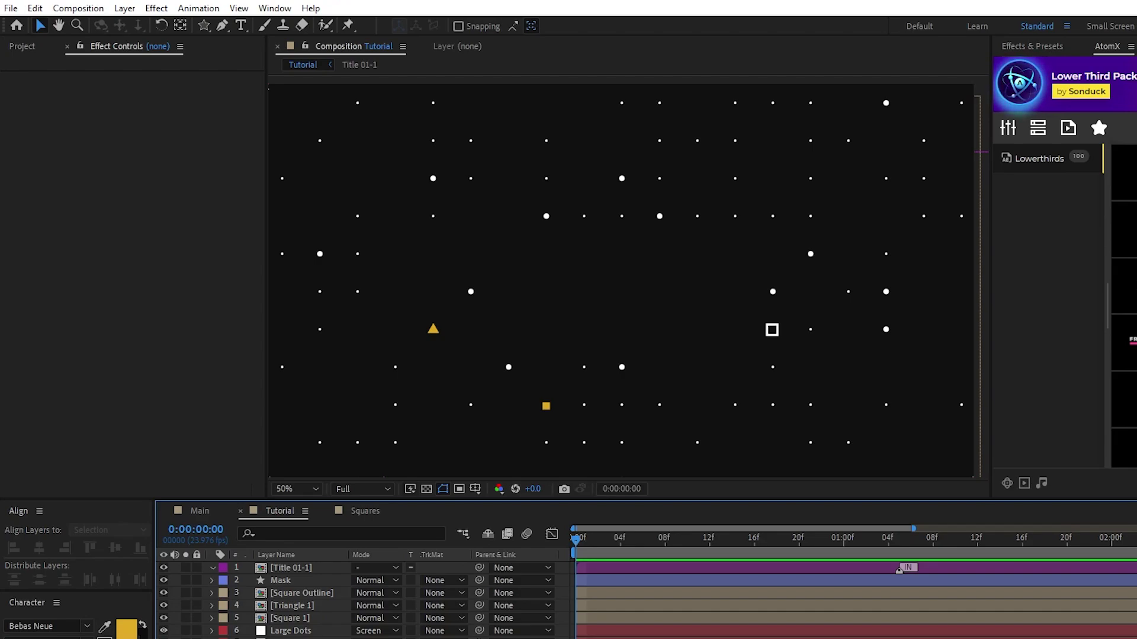
Step: Duplicate the Square 1 layer and move the copy to position 1692, 59 so its square sits on another dot
click(307, 619)
key(ctrl+d)
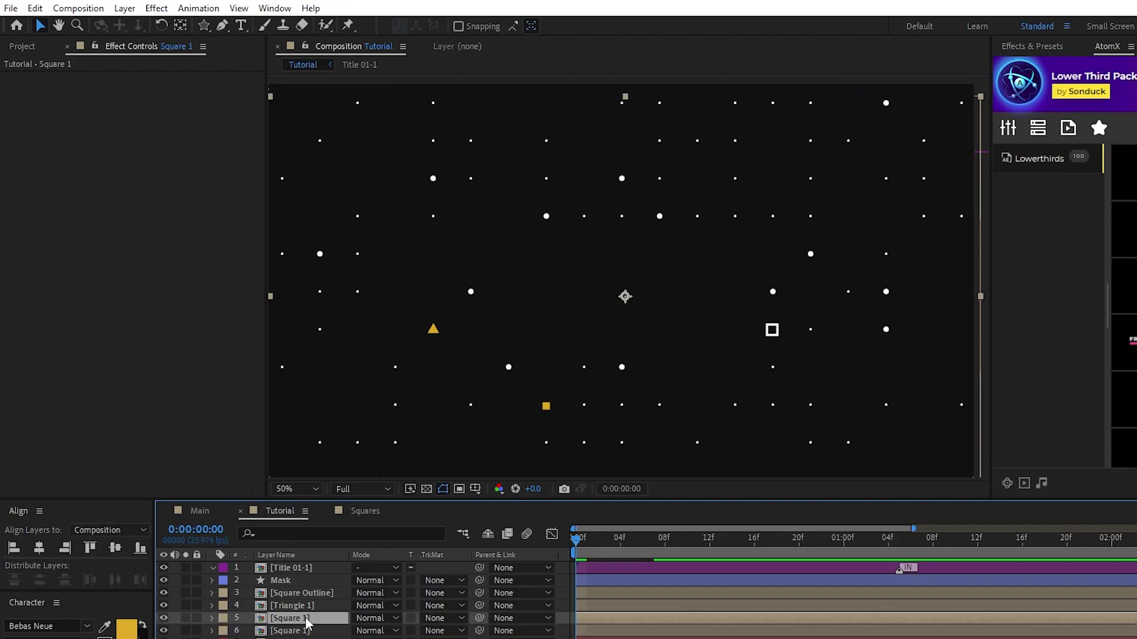
key(p)
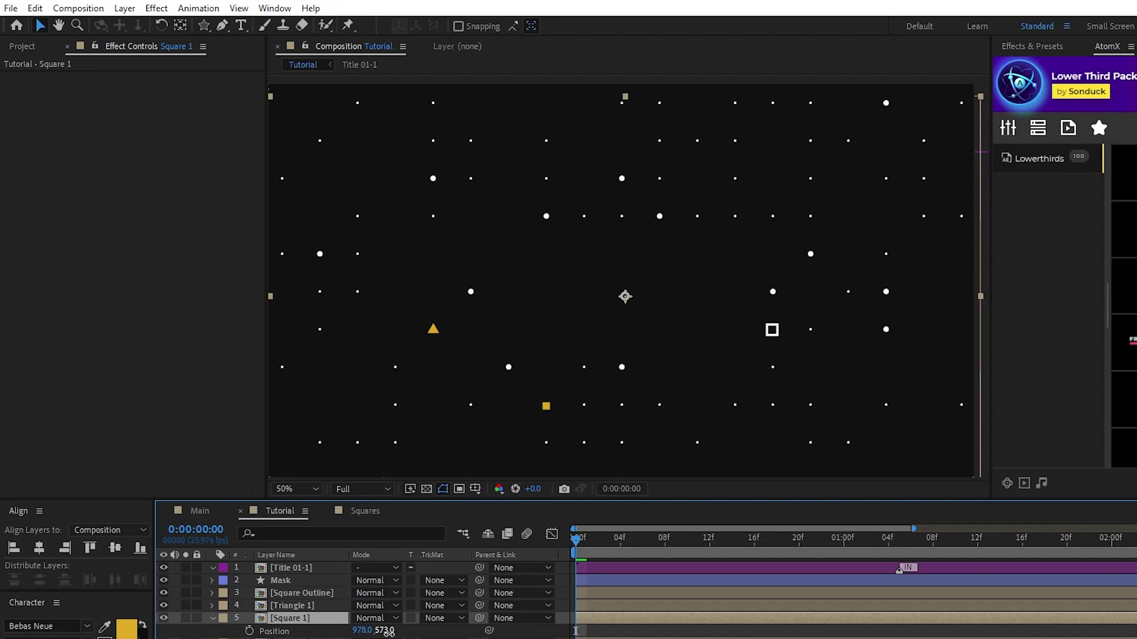
mouse_move(384, 631)
mouse_down()
mouse_move(373, 632)
mouse_move(398, 624)
mouse_up()
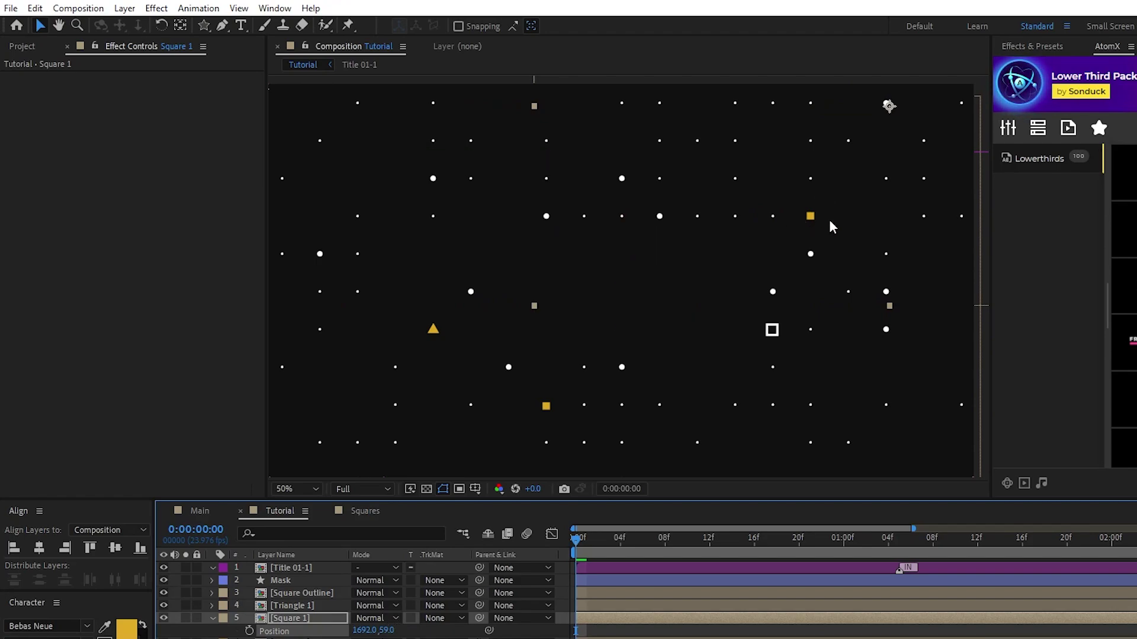
mouse_move(599, 551)
mouse_down()
mouse_move(794, 541)
mouse_move(578, 542)
mouse_up()
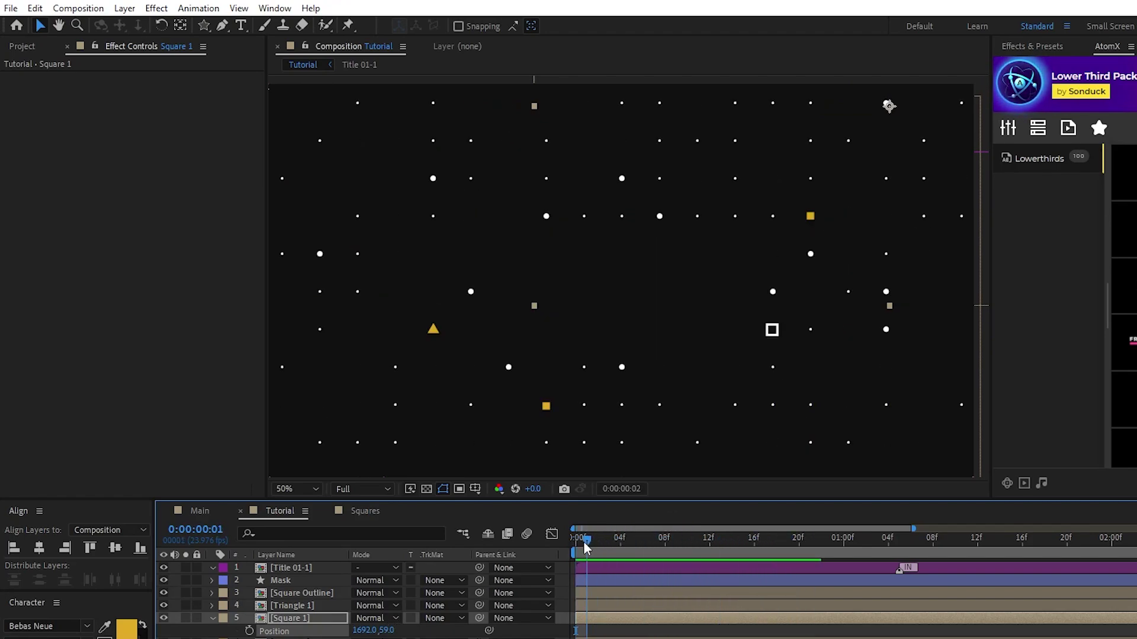
click(213, 618)
Step: Duplicate the Square Outline layer and move the copy to position 455, 248
click(299, 594)
key(ctrl+d)
key(p)
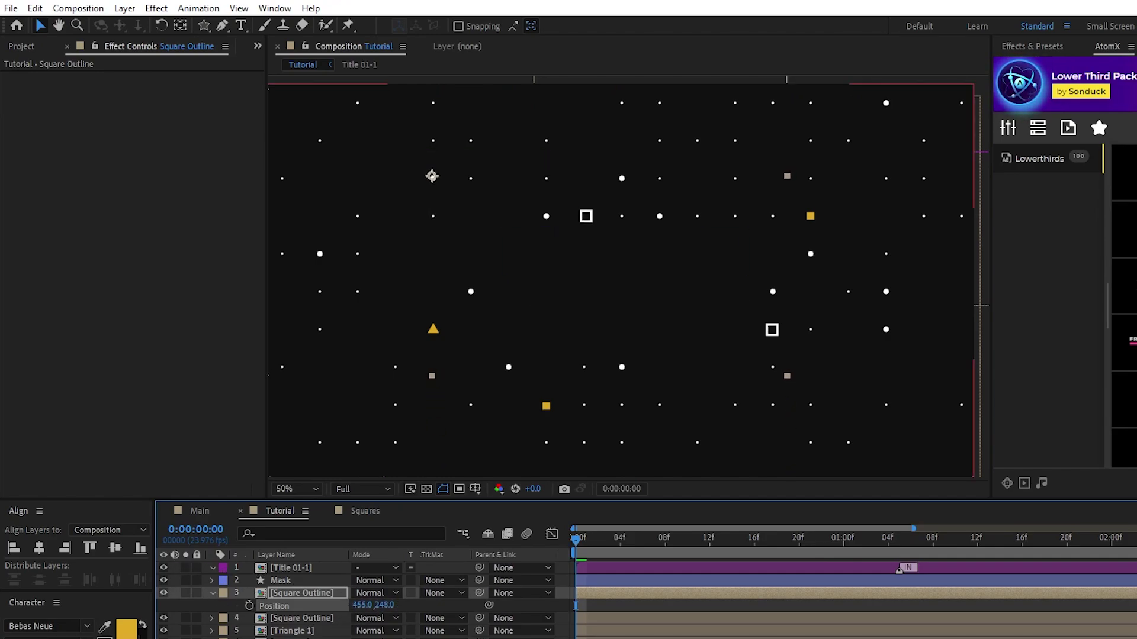
key(F2)
click(212, 593)
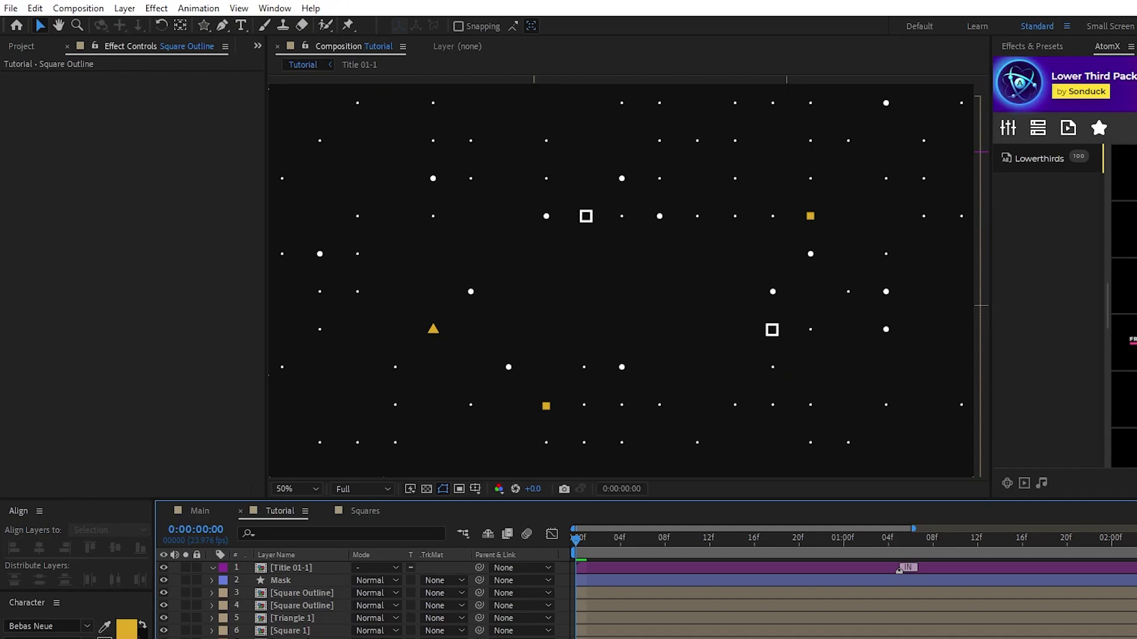
Step: Set up the Rectangle tool with no fill and a solid stroke in the dark background color 101010
click(204, 26)
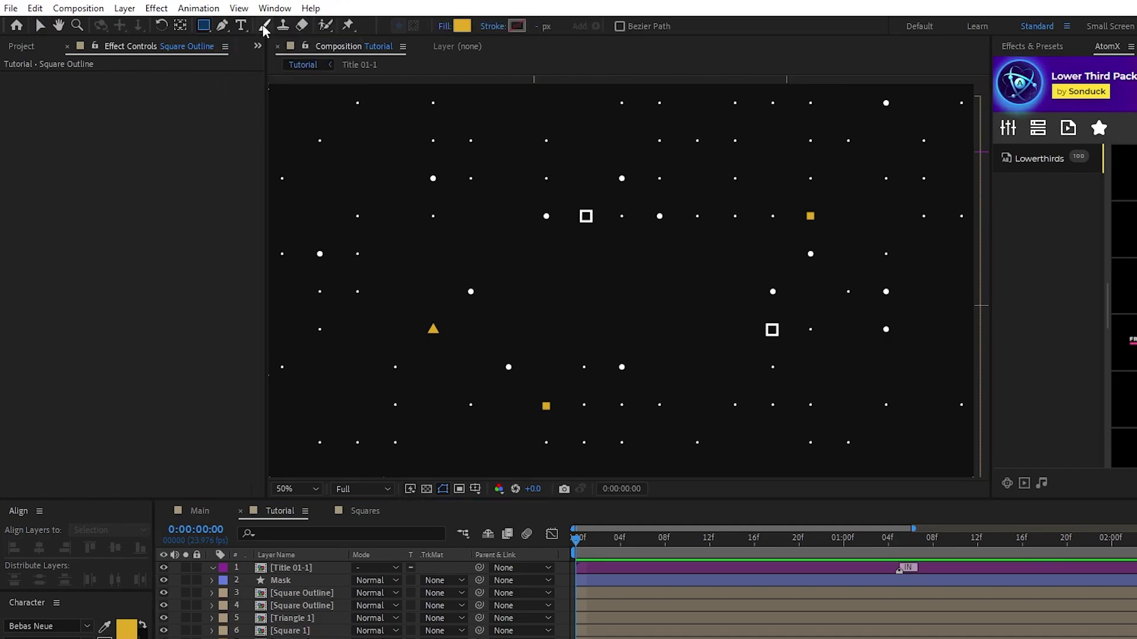
click(445, 26)
click(549, 278)
click(517, 26)
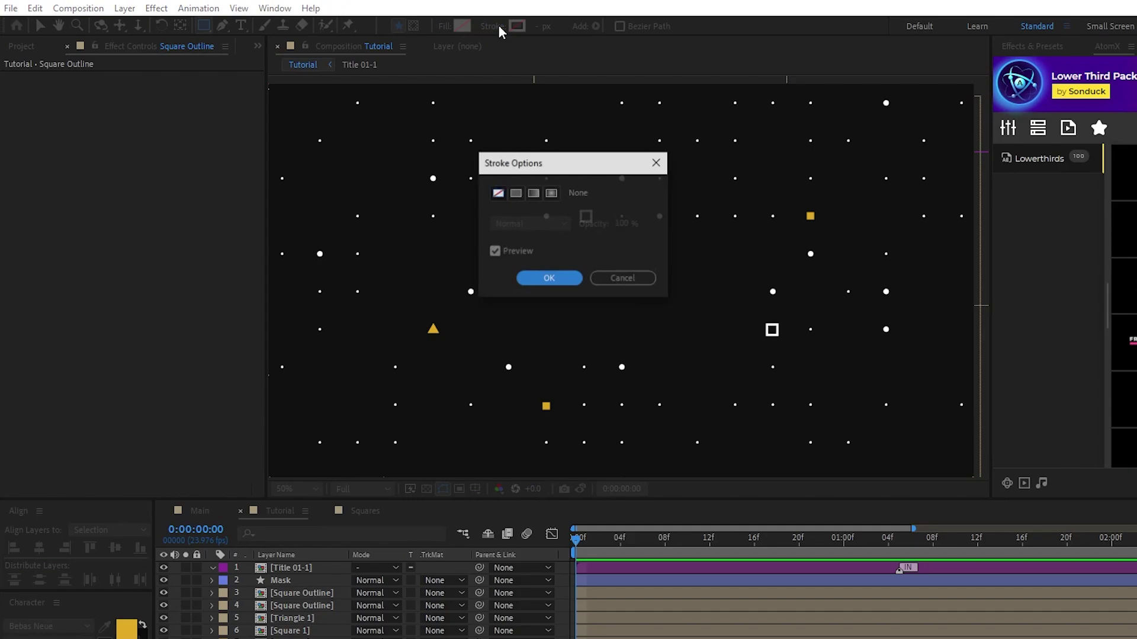
click(516, 193)
click(549, 278)
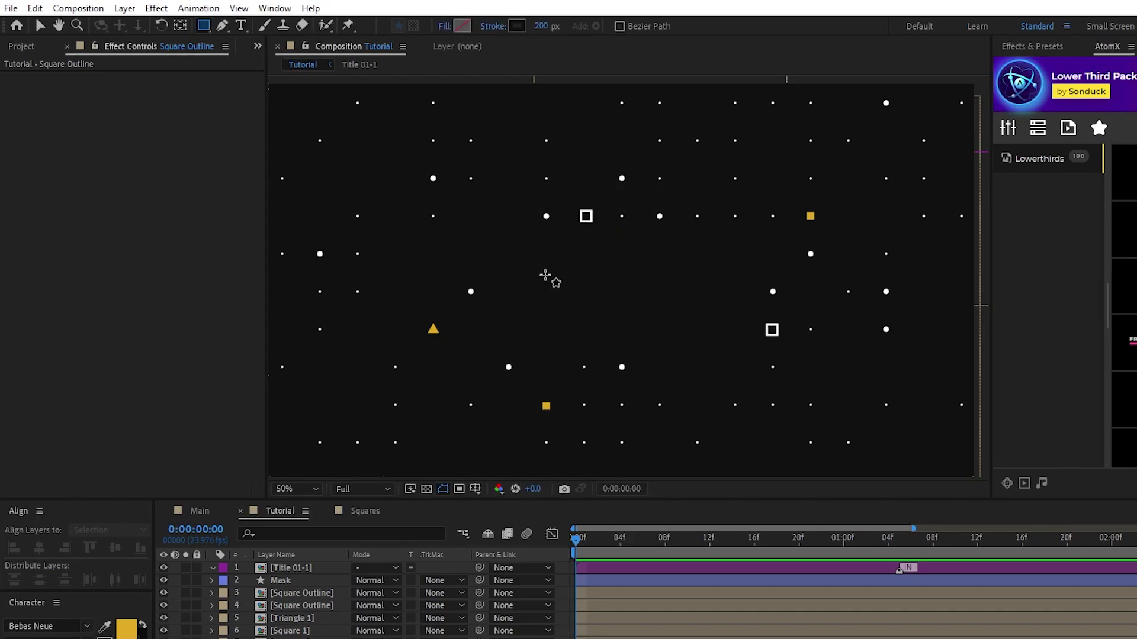
click(520, 28)
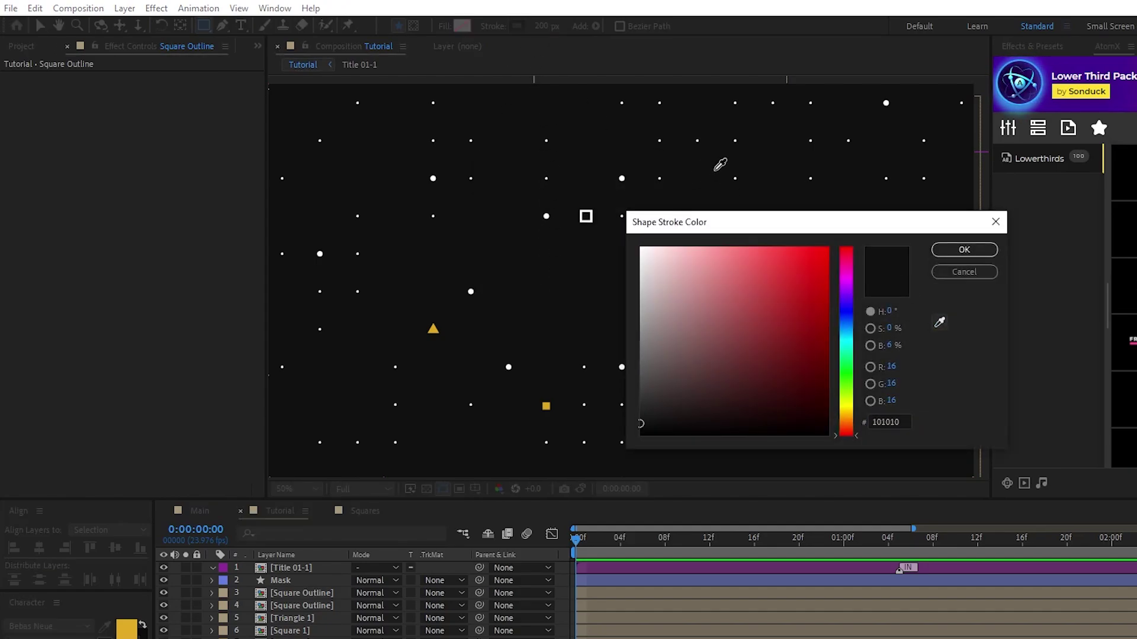
key(Return)
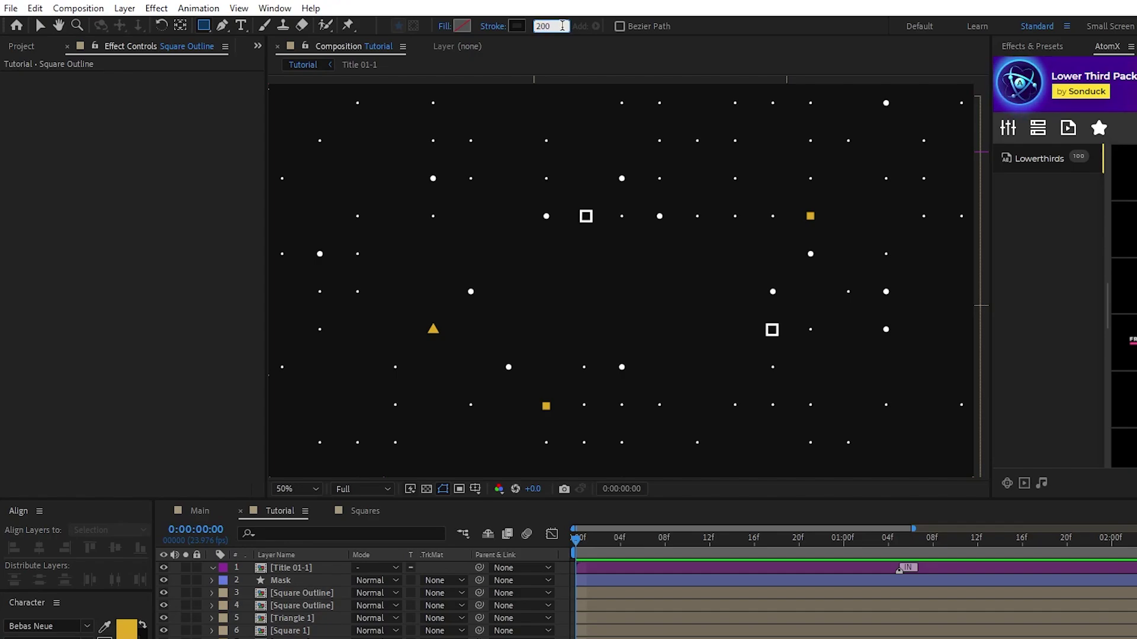
Step: Add a rectangle shape the full size of the composition and preview its border stroke in white
double_click(203, 28)
scroll(633, 302, down, 2)
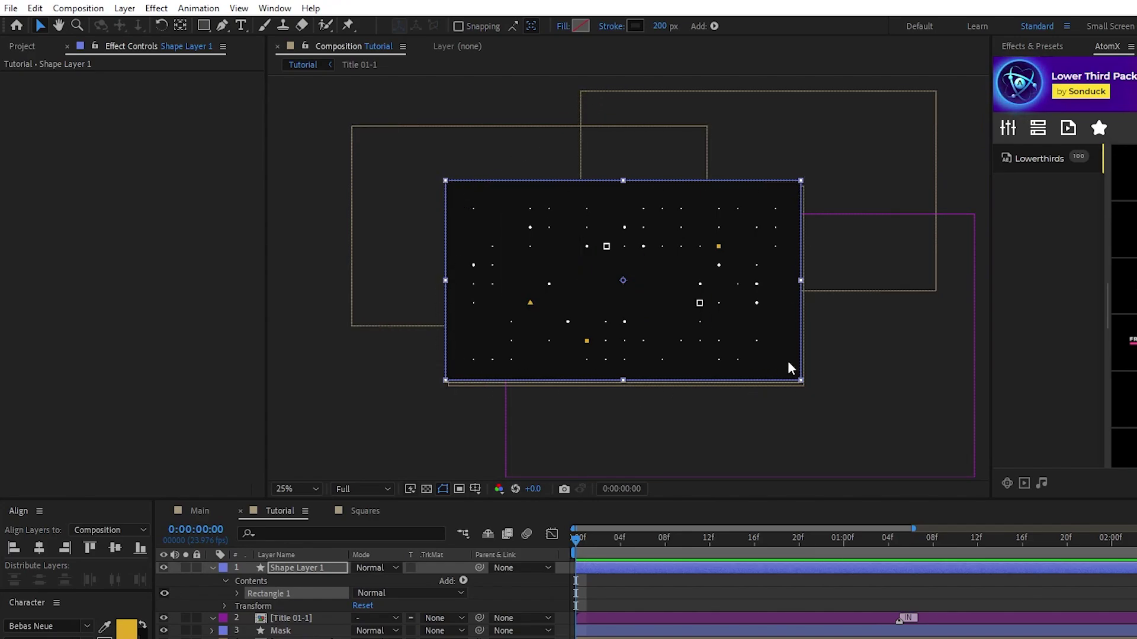
click(635, 26)
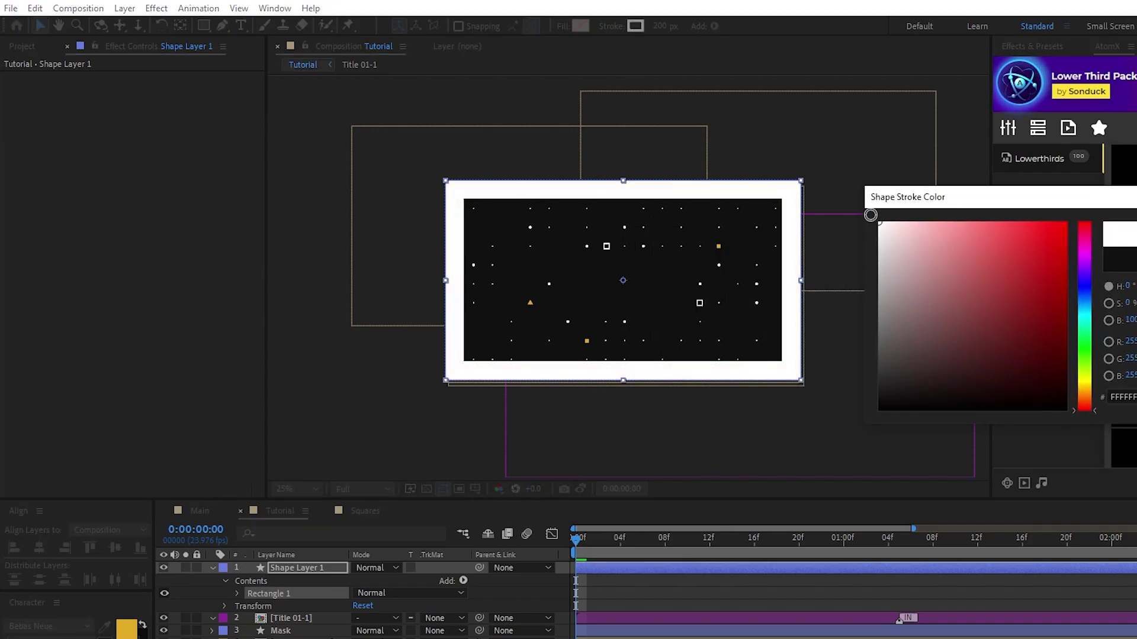
key(Escape)
scroll(621, 279, up, 1)
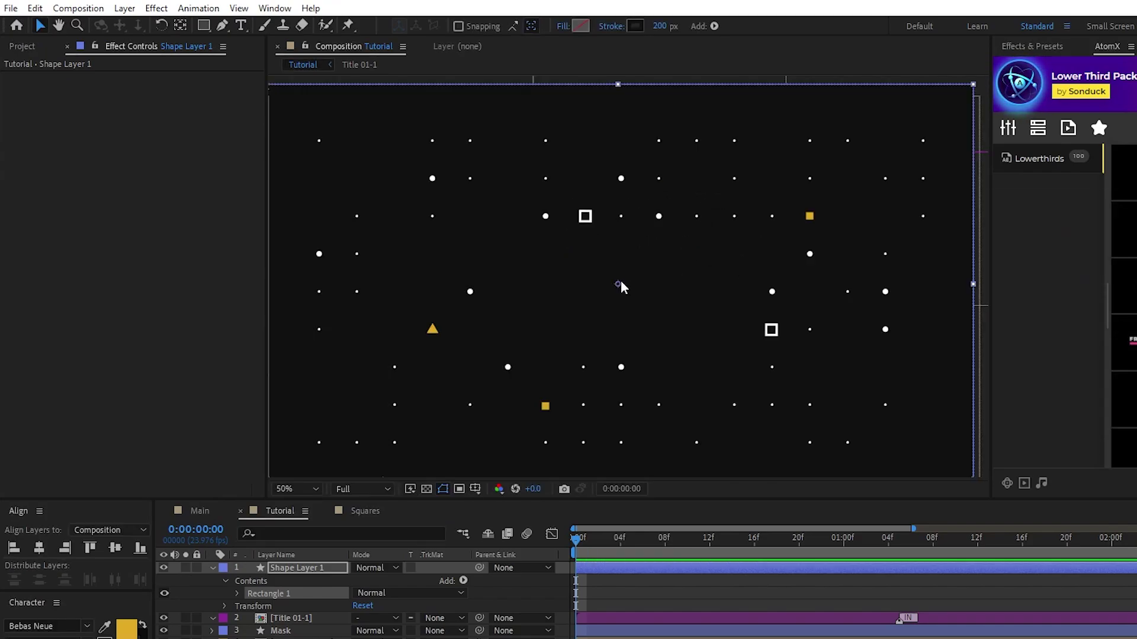
Step: Move the new rectangle layer below Mask and rename it Border
click(212, 568)
drag(302, 571, 293, 596)
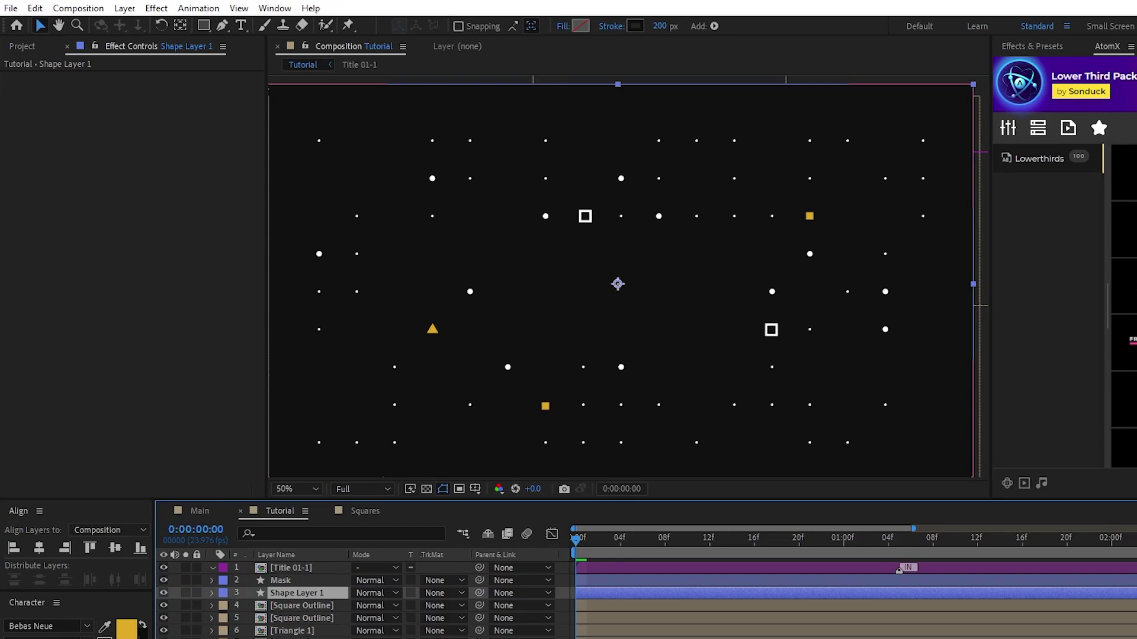
key(Return)
text(Border)
key(Return)
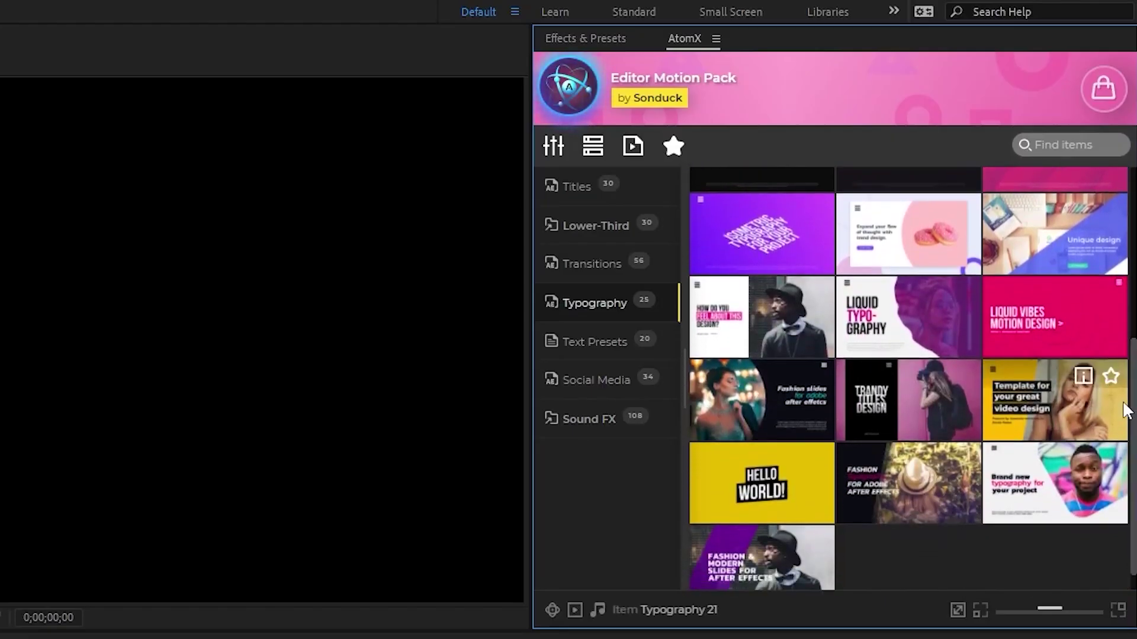
Step: Import the Typography 13 template from the Editor Motion Pack and make its text color and lower text color black
mouse_move(761, 264)
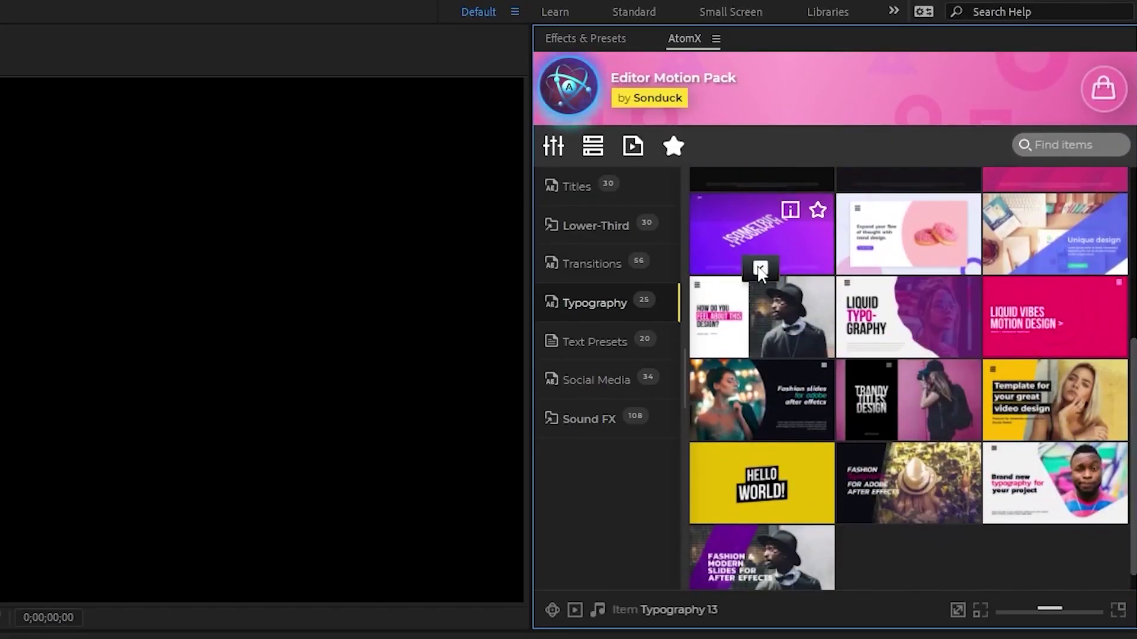
click(760, 270)
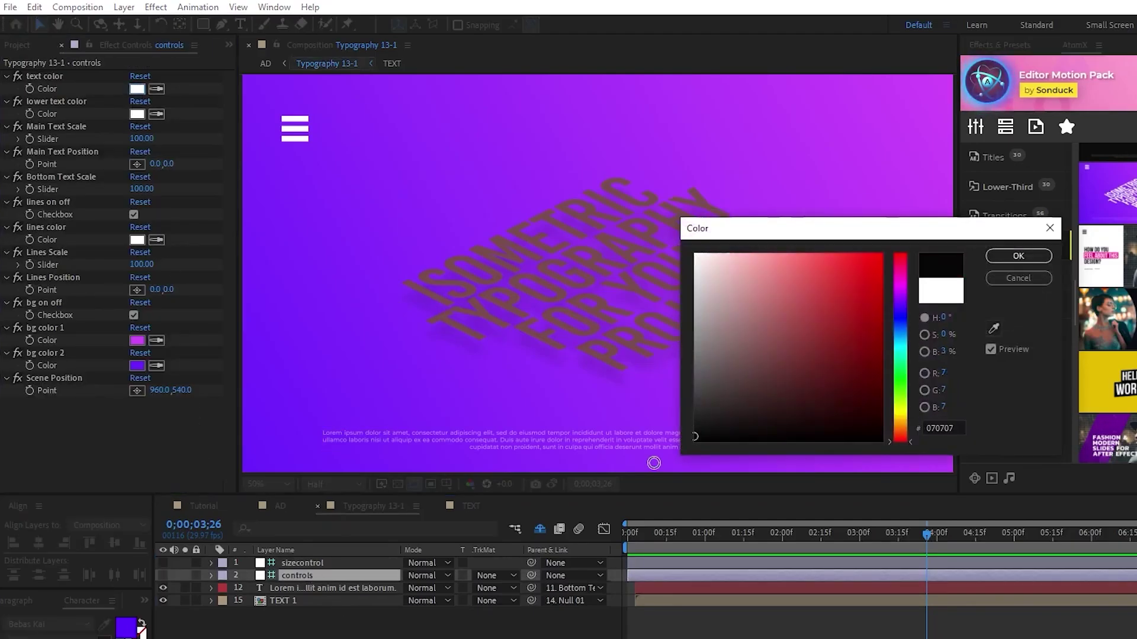
drag(653, 463, 654, 463)
click(1018, 256)
click(137, 114)
click(695, 441)
click(1017, 256)
Step: Change the template's bg color 1 to bright cyan and its lines color to black
click(137, 341)
click(903, 343)
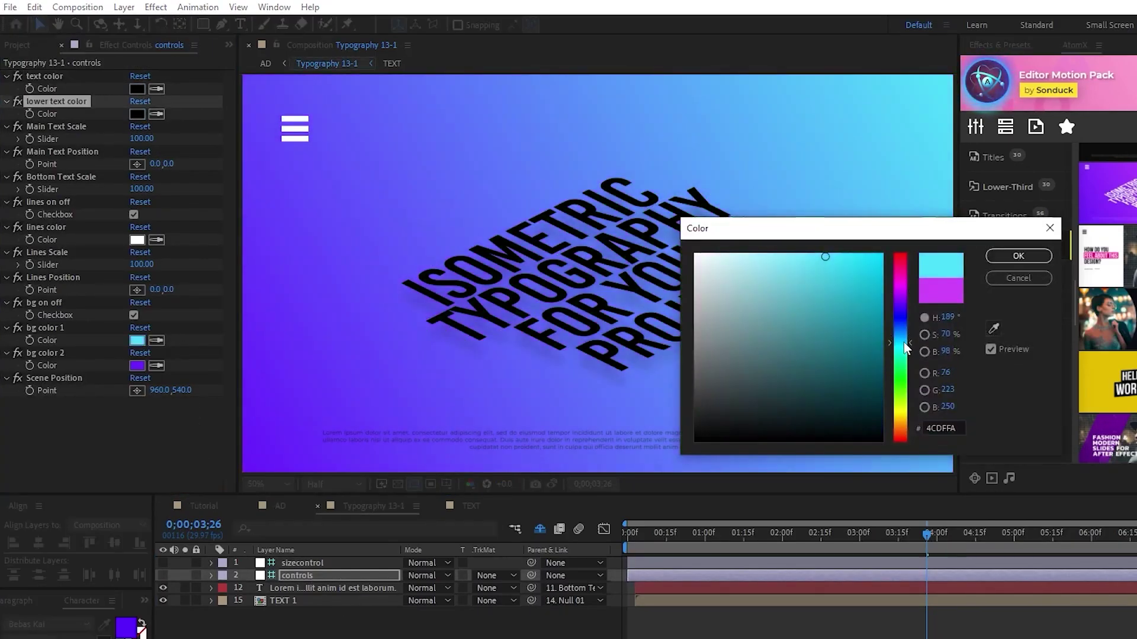
drag(841, 266, 854, 254)
click(1018, 256)
click(378, 615)
click(137, 240)
drag(711, 355, 691, 441)
click(1018, 256)
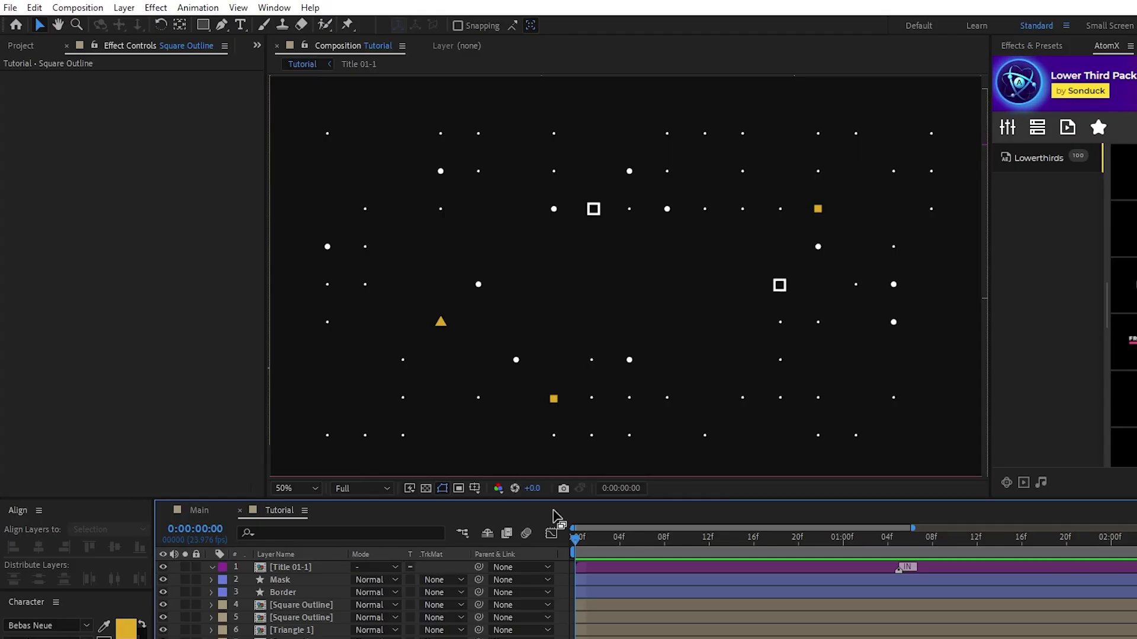
Step: Set up the Pen tool with no fill and a white 1 px stroke
click(222, 26)
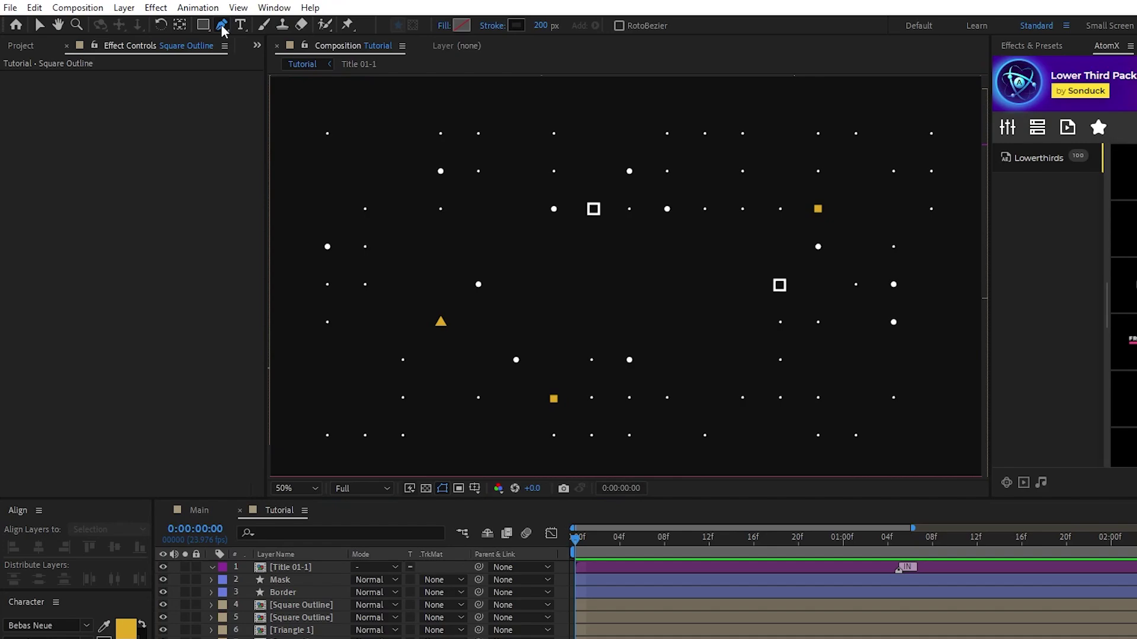
click(444, 25)
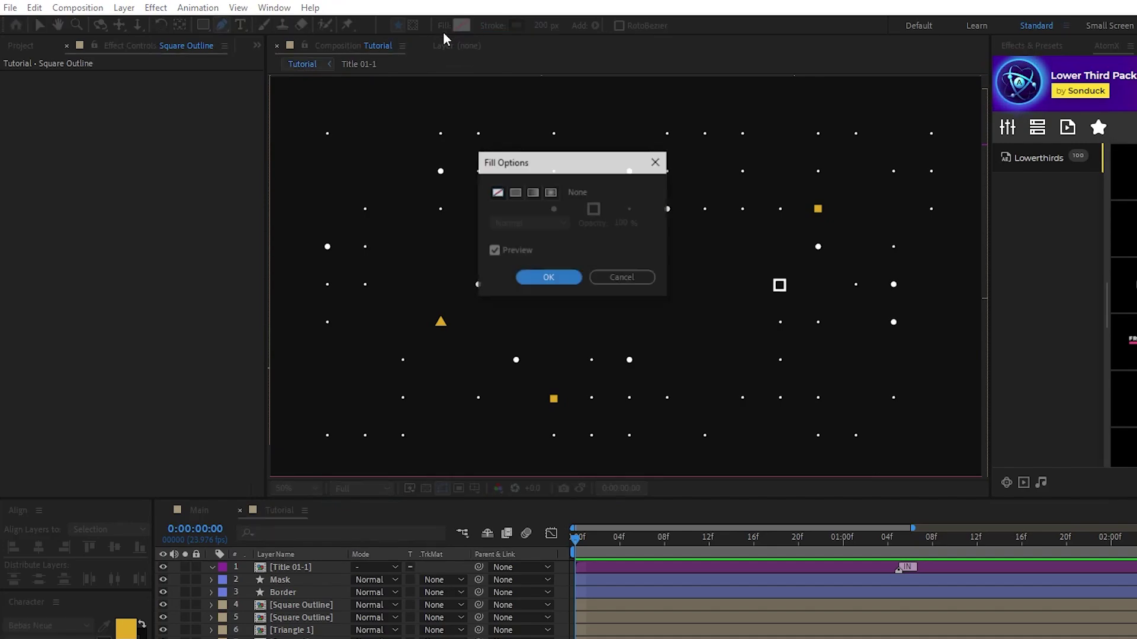
key(Return)
click(492, 25)
click(549, 277)
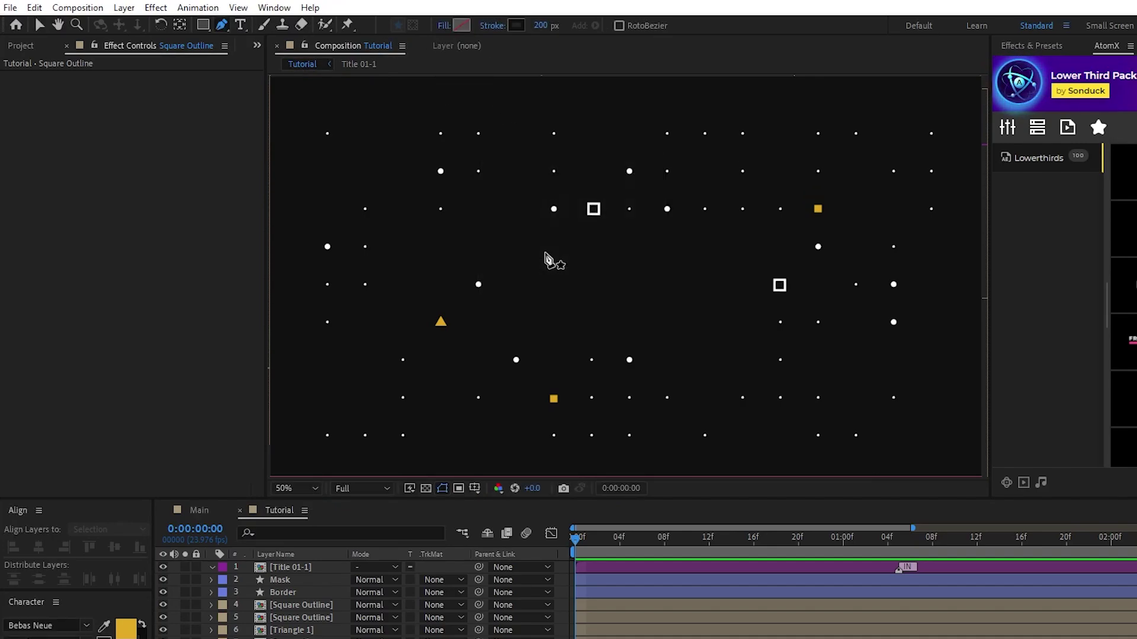
click(519, 26)
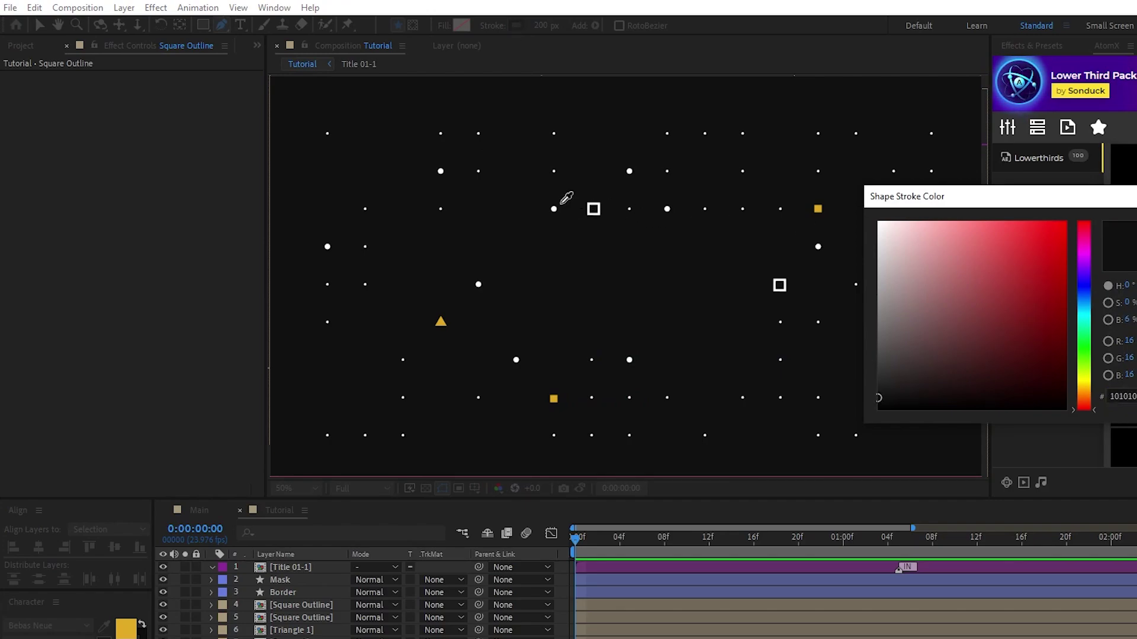
key(Return)
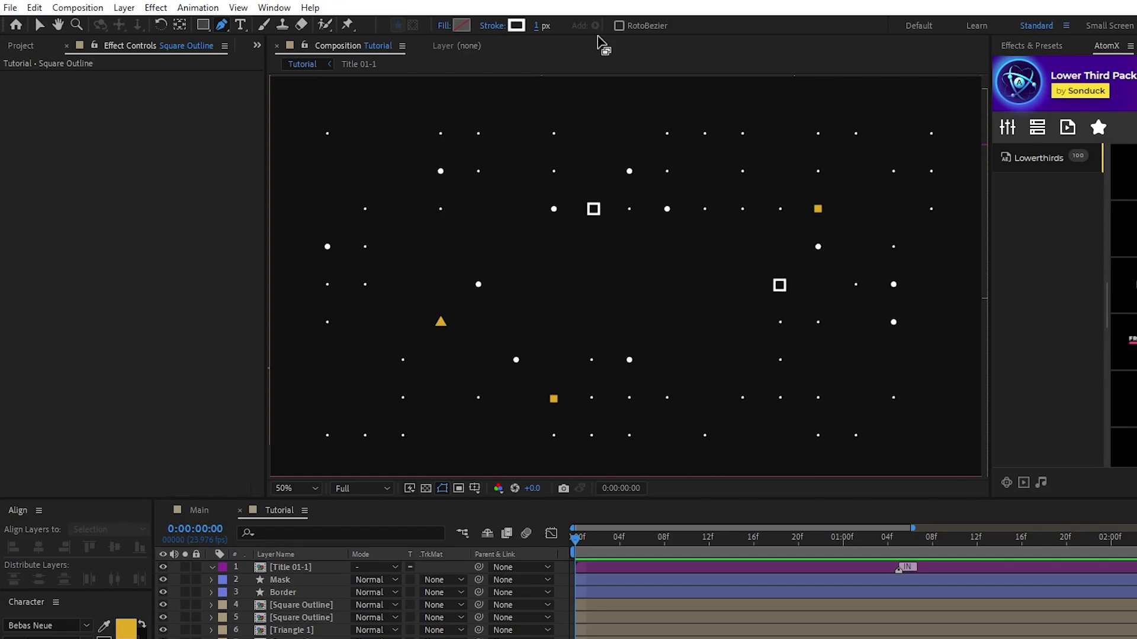
Step: Draw a short horizontal line on a new shape layer, joining the upper-left large dot to the small dot beside it
scroll(569, 258, up, 4)
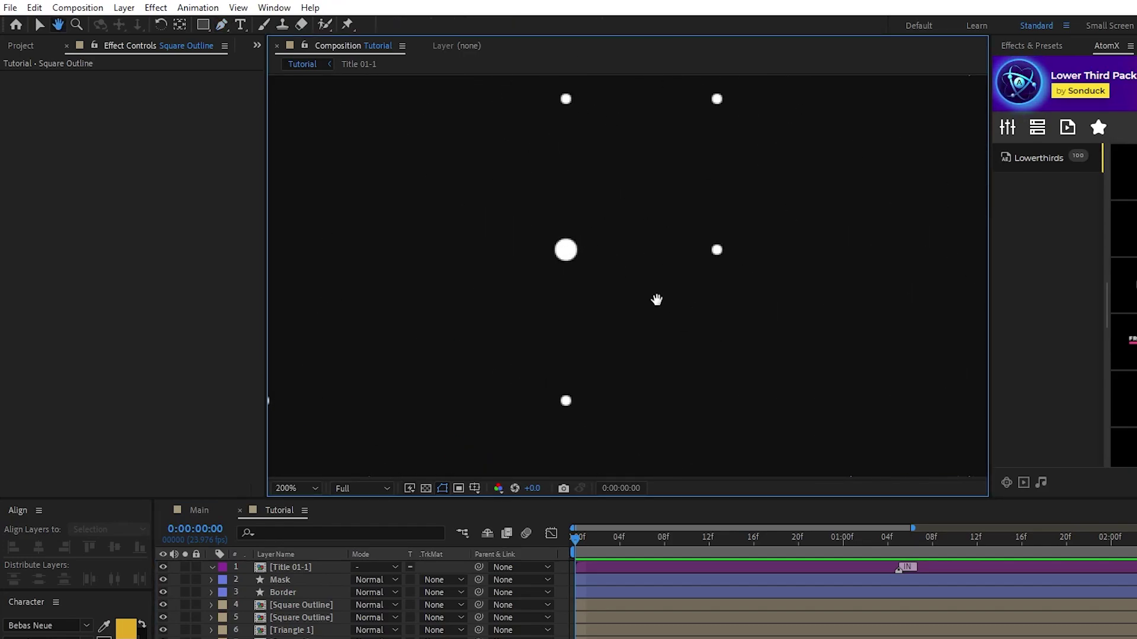
click(566, 251)
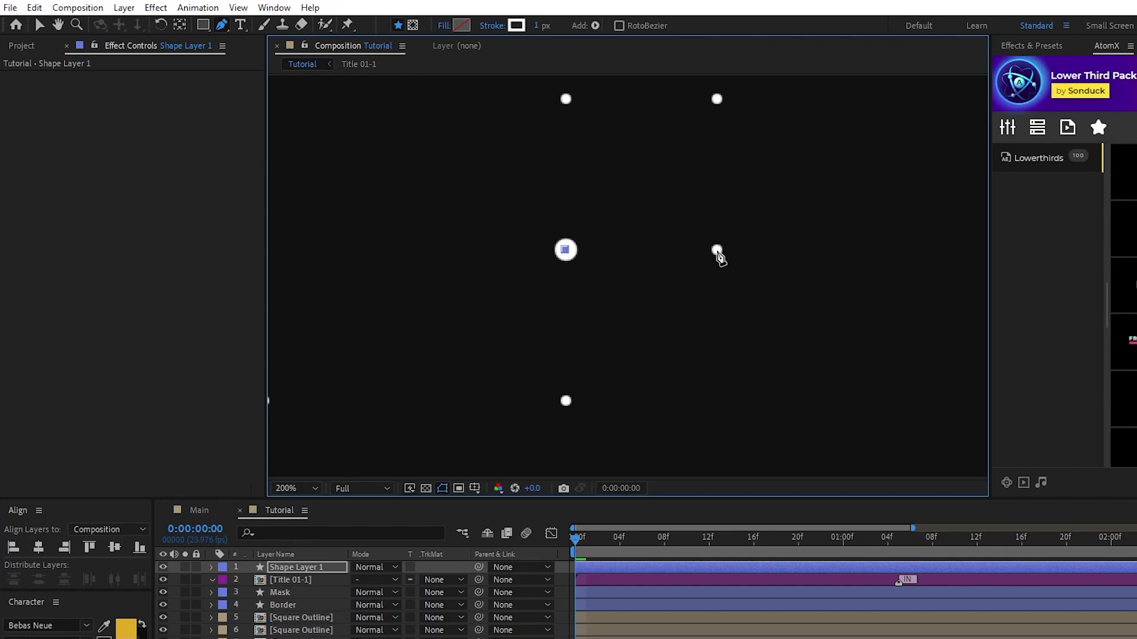
click(717, 250)
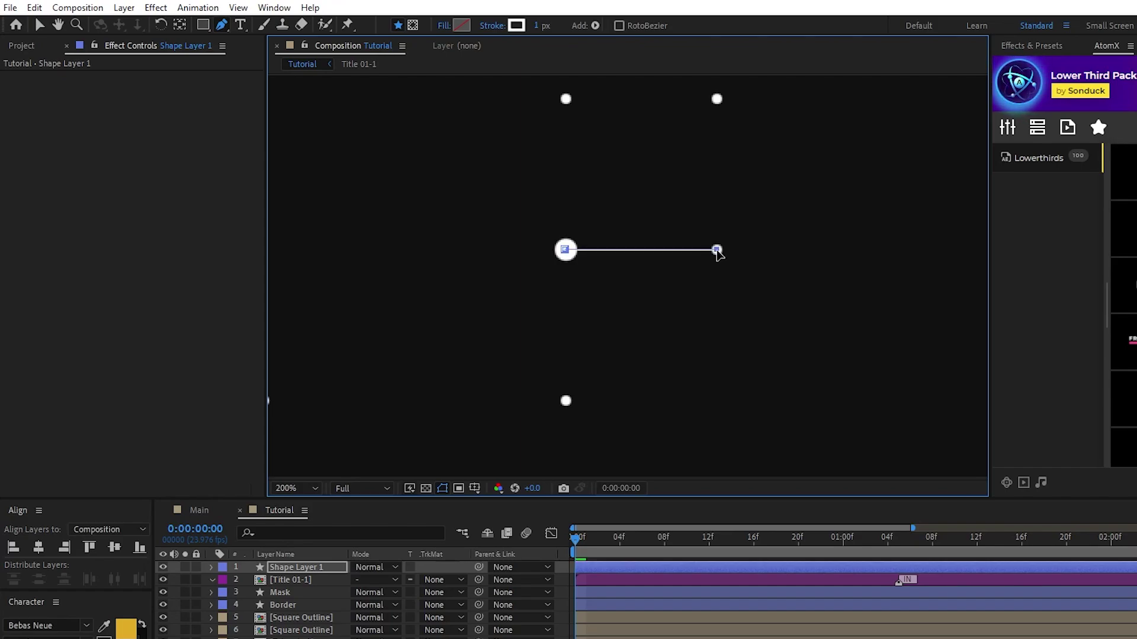
scroll(717, 251, down, 3)
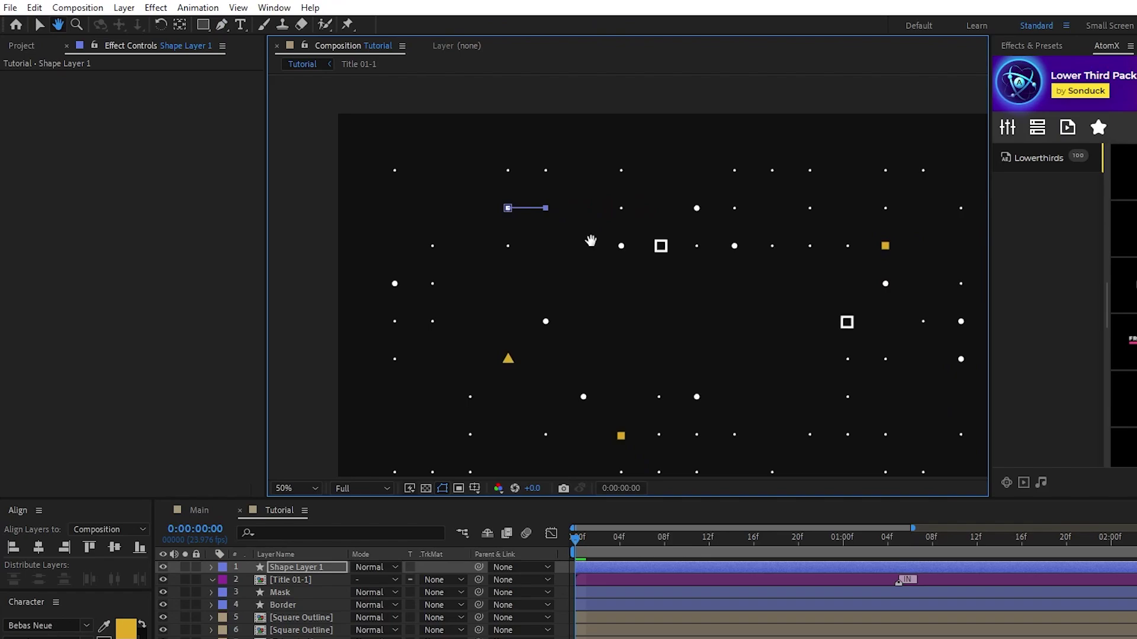
Step: Add a vertical line to Shape Layer 1 connecting two dots near the composition's right edge
click(318, 566)
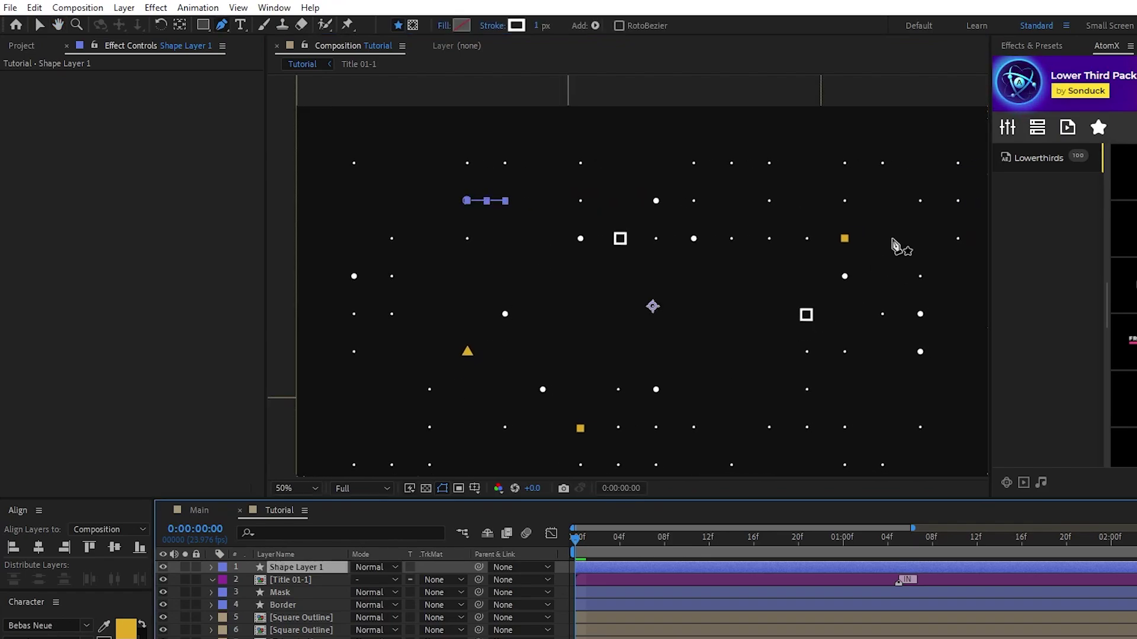
scroll(927, 244, up, 1)
drag(916, 241, 430, 270)
scroll(766, 233, up, 1)
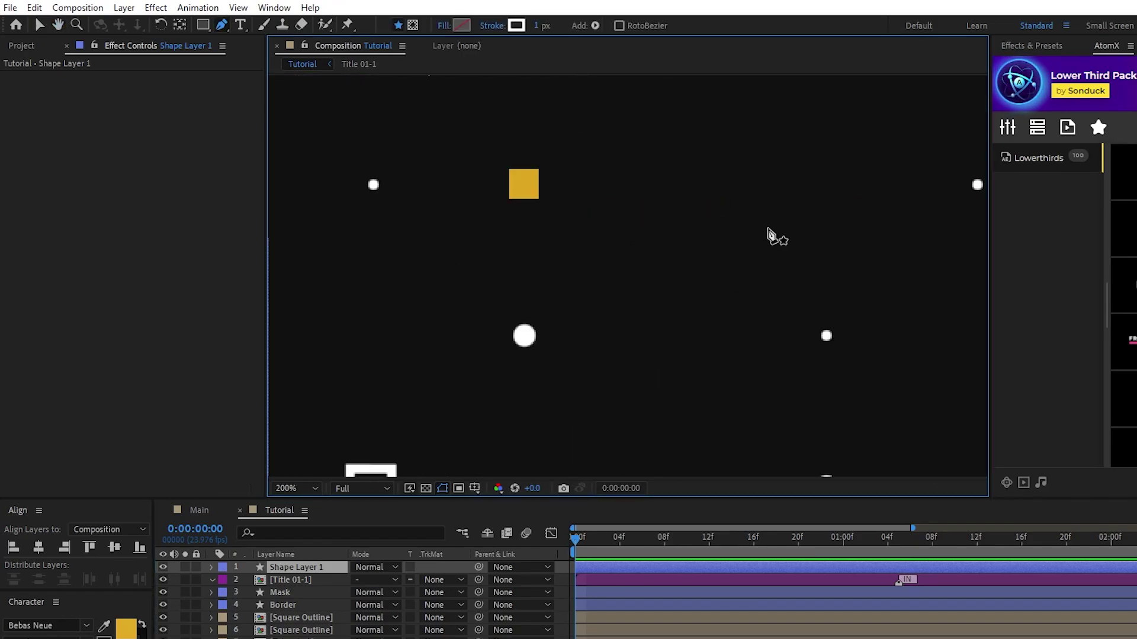
scroll(766, 233, down, 1)
drag(750, 218, 698, 241)
click(675, 179)
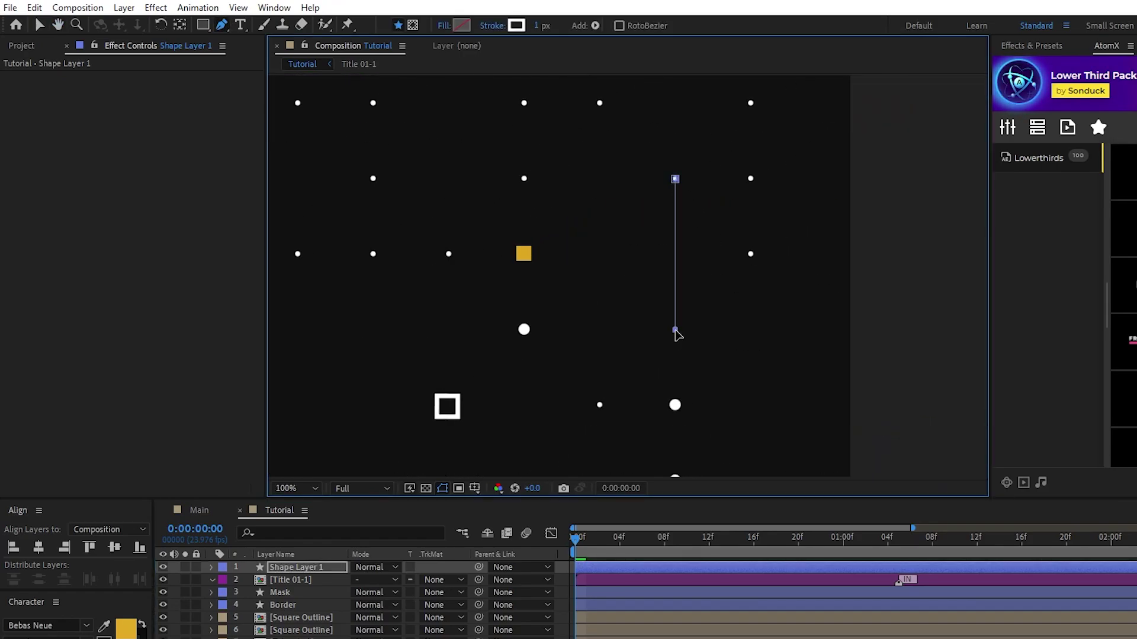
Step: Add a short horizontal line to Shape Layer 1 between the large dot below the center and its neighboring small dot
scroll(591, 285, down, 2)
drag(511, 314, 597, 282)
ctrl+click(597, 282)
scroll(523, 320, up, 1)
drag(559, 357, 680, 335)
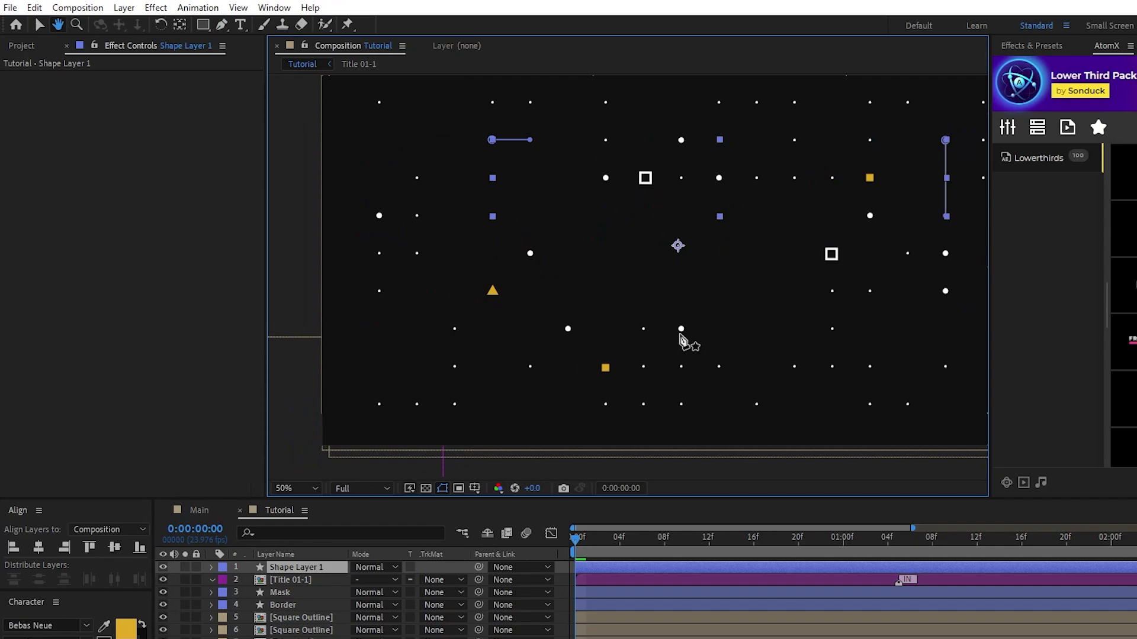
click(681, 330)
Step: Add a short horizontal line to Shape Layer 1 between two dots at the composition's left edge
click(296, 567)
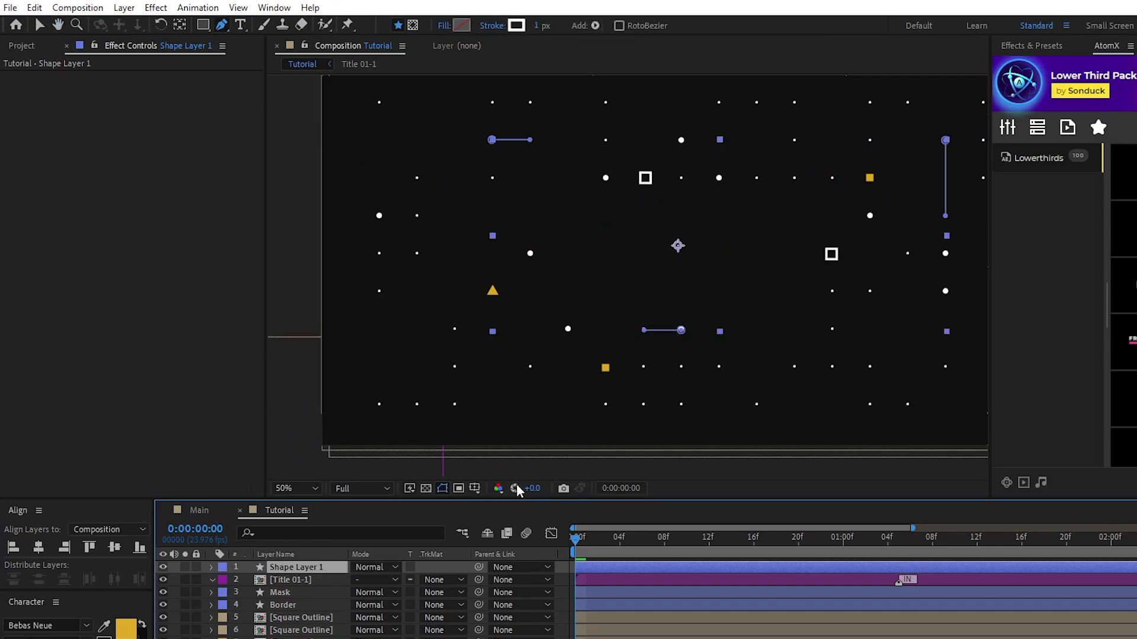
scroll(415, 271, up, 1)
drag(393, 272, 890, 287)
click(489, 230)
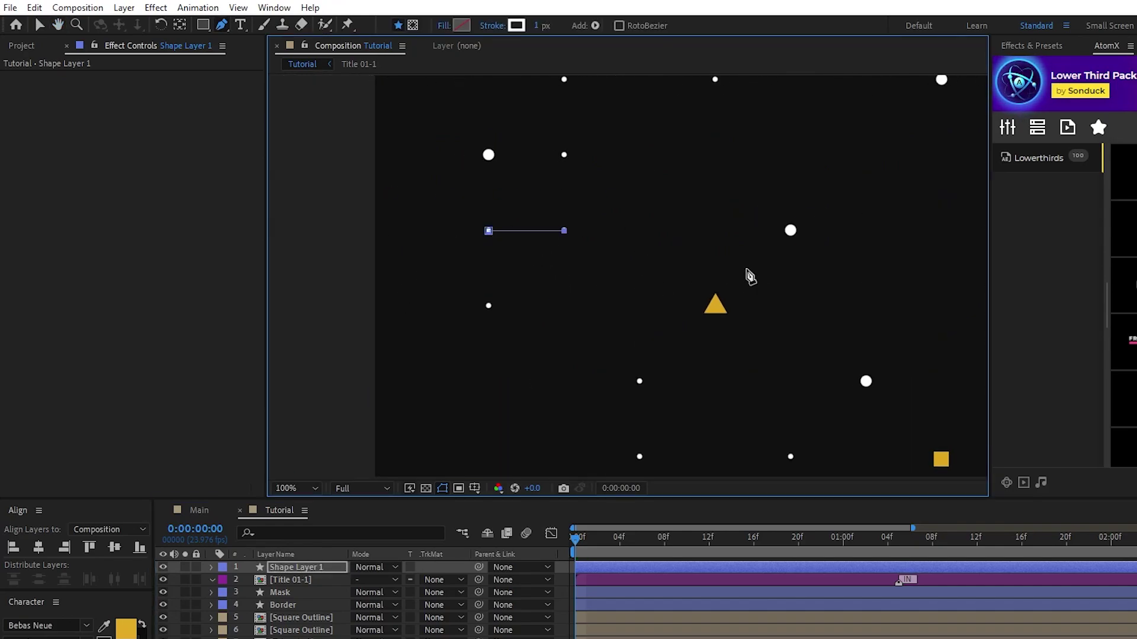
scroll(750, 277, down, 2)
drag(744, 264, 629, 283)
scroll(631, 285, up, 1)
Step: Trim Shape Layer 1 to end at frame 3
key(v)
key(minus)
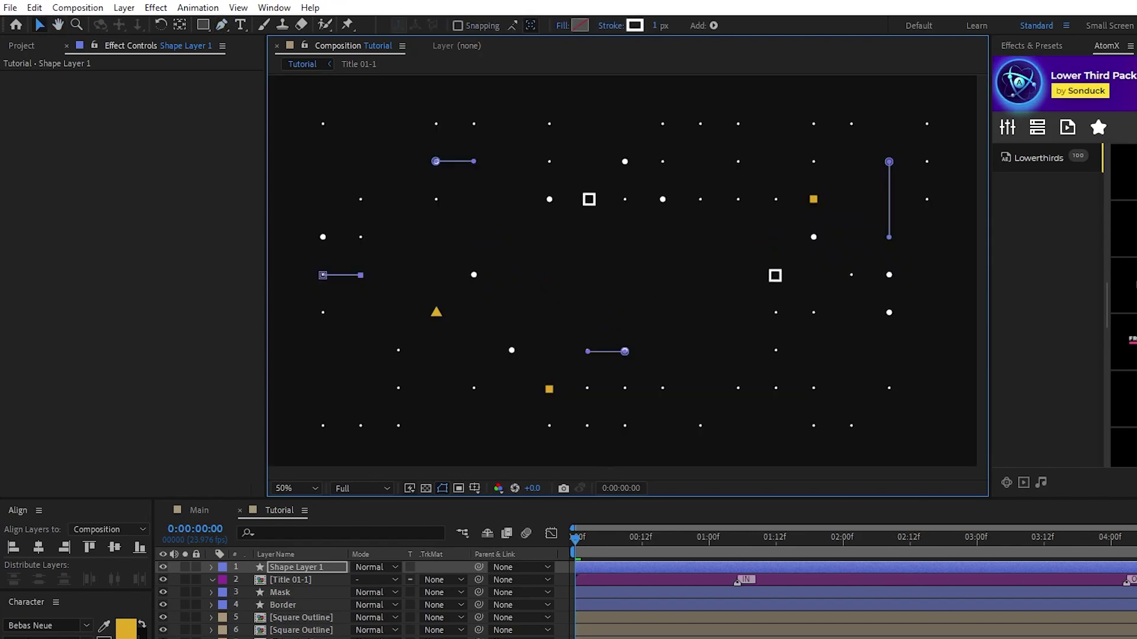
drag(1136, 567, 598, 567)
key(space)
scroll(597, 568, up, 1)
scroll(616, 573, left, 1)
click(627, 572)
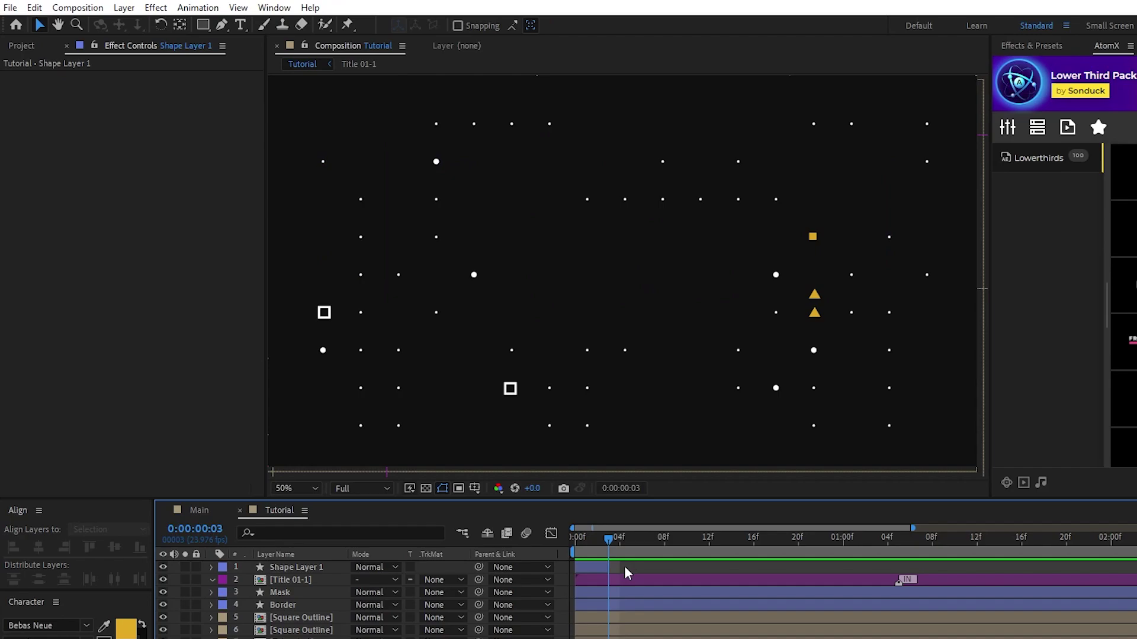
Step: Draw a vertical line between two upper-middle dots on a new shape layer and start that layer at frame 3
click(222, 24)
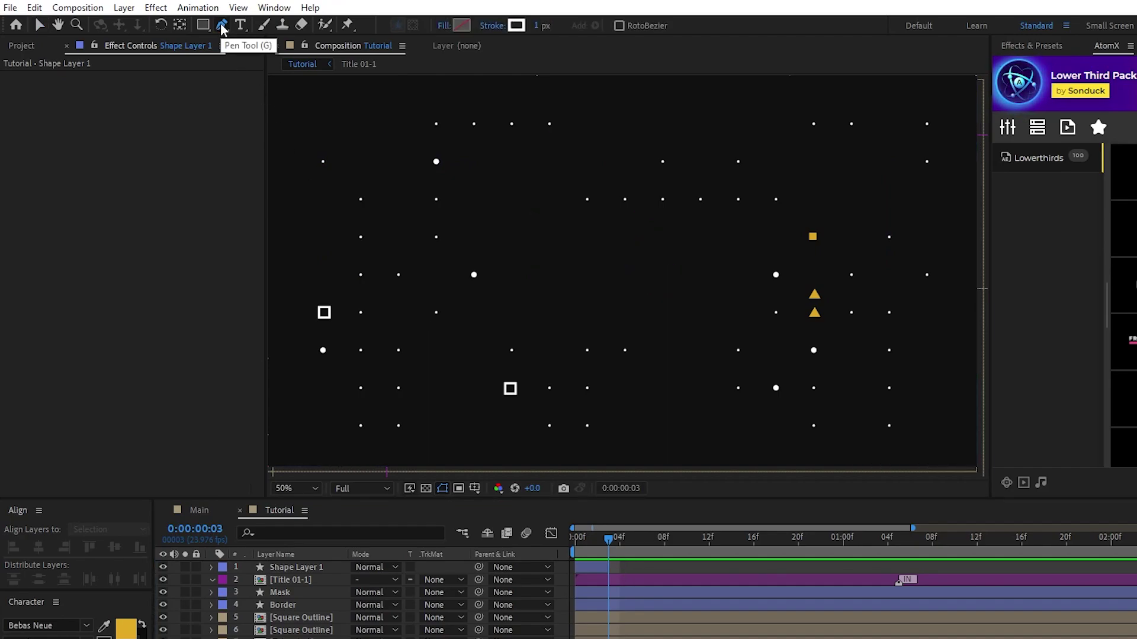
scroll(661, 198, up, 1)
drag(660, 198, 675, 307)
click(676, 302)
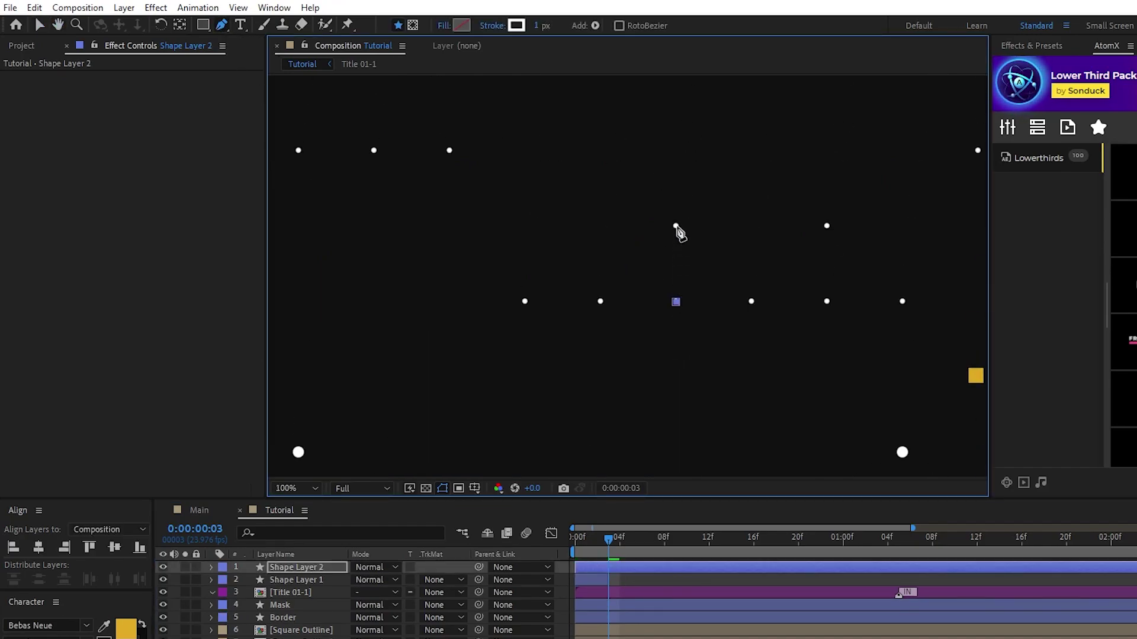
drag(575, 567, 608, 568)
Step: Add a horizontal line between two lower-left dots and another line in the lower-right area to Shape Layer 2
drag(499, 368, 983, 107)
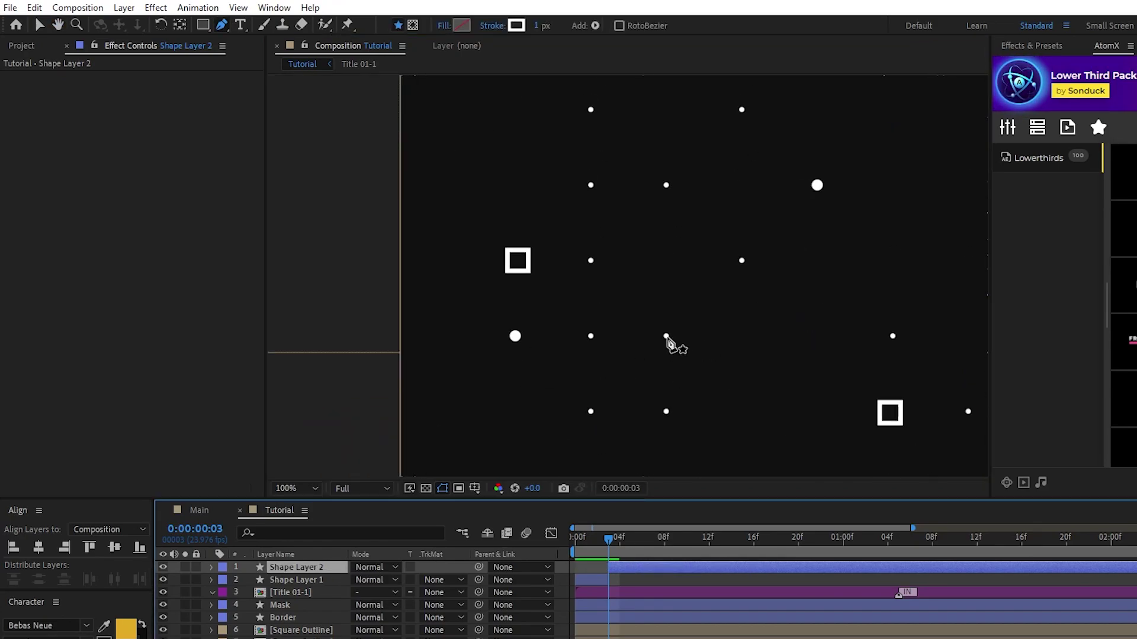
click(665, 336)
click(591, 336)
scroll(590, 336, down, 1)
drag(794, 361, 509, 365)
scroll(623, 356, up, 1)
click(623, 357)
click(623, 282)
Step: Trim Shape Layer 2 to end at frame 6
click(642, 537)
key(minus)
key(equal)
key(equal)
drag(1002, 568, 709, 568)
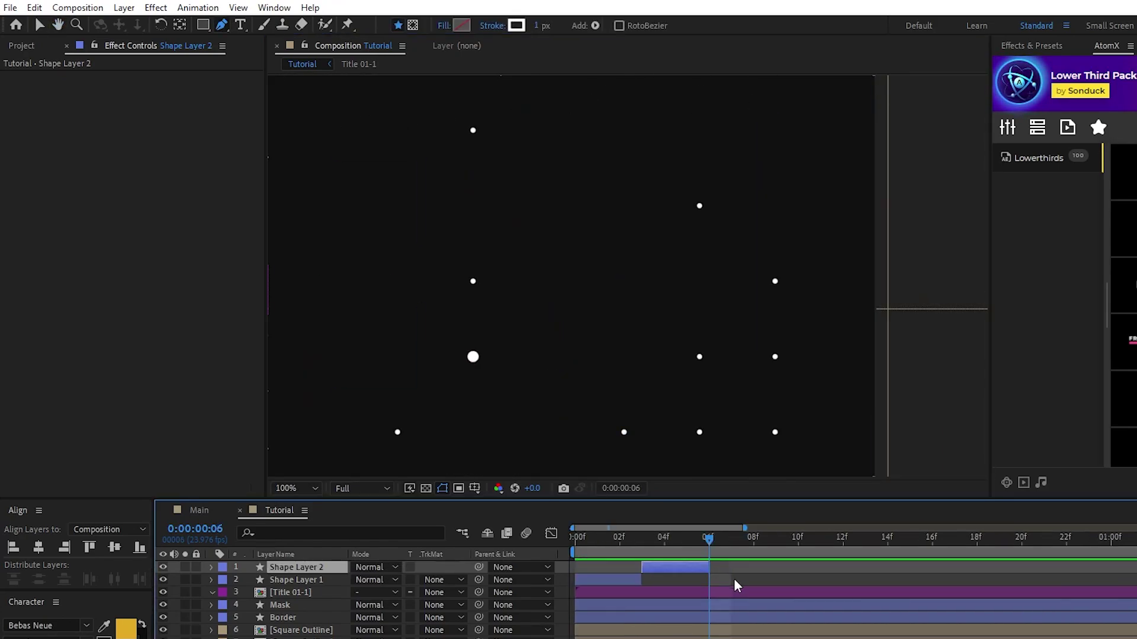
Step: Draw dot-to-dot lines on a new Shape Layer 3 that runs from frame 6 to frame 9
drag(462, 450, 762, 286)
click(773, 344)
click(622, 344)
scroll(716, 377, down, 2)
scroll(556, 307, up, 2)
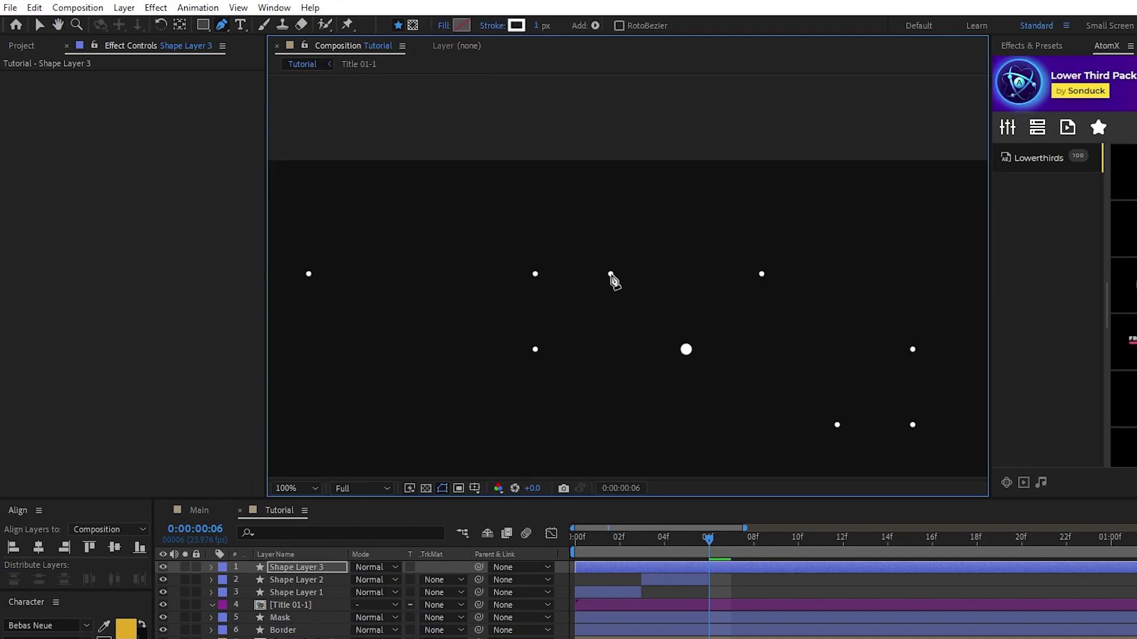
drag(610, 271, 759, 272)
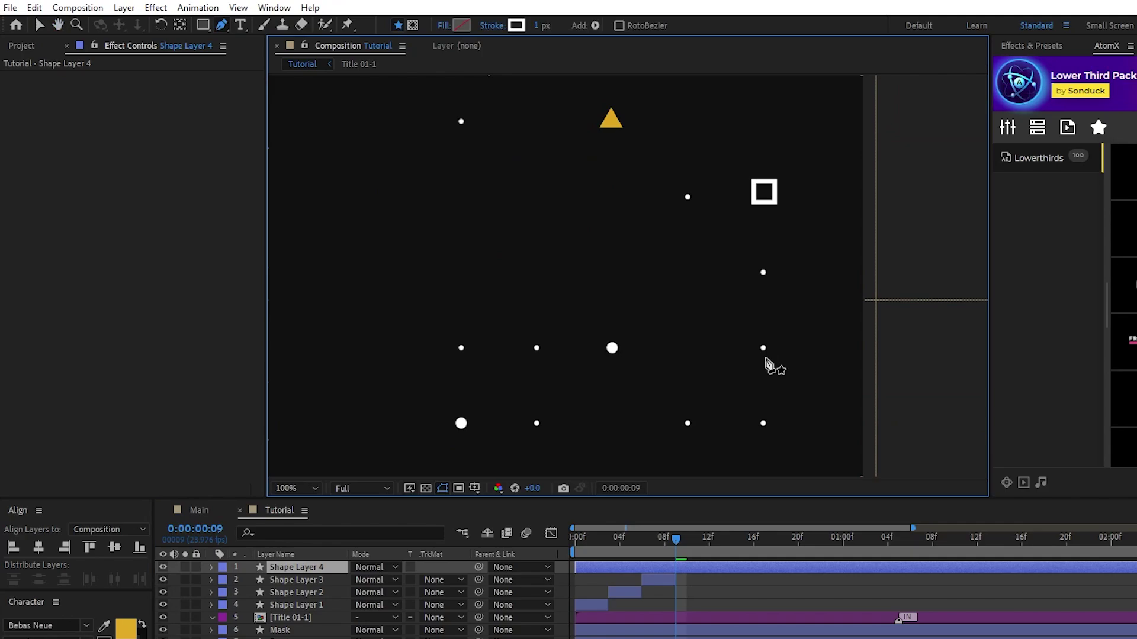
Step: Draw further dot-to-dot lines on new shape layers at frames 9, 12 and 15, making Shape Layers 4 and 5 three frames long each
drag(764, 348, 764, 274)
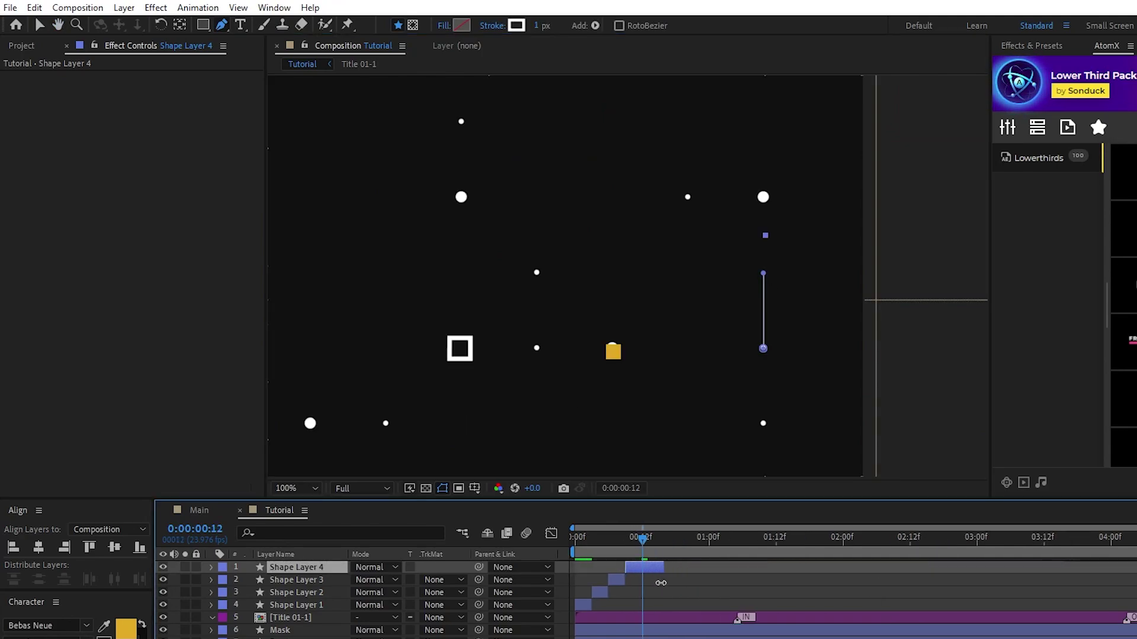
drag(530, 300, 758, 304)
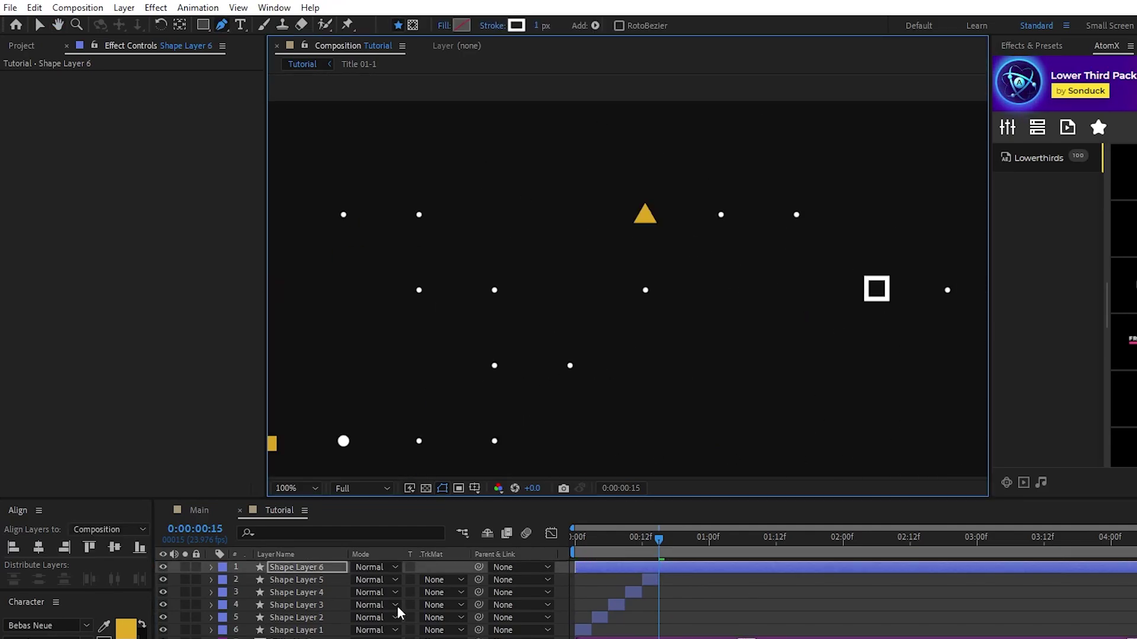
drag(598, 235, 598, 311)
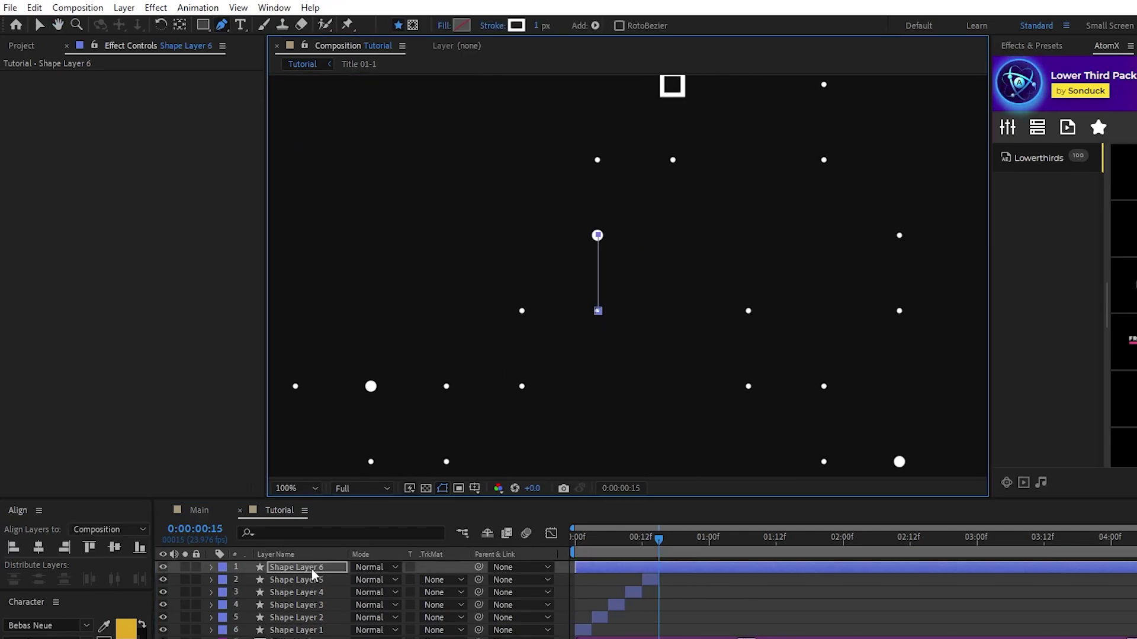